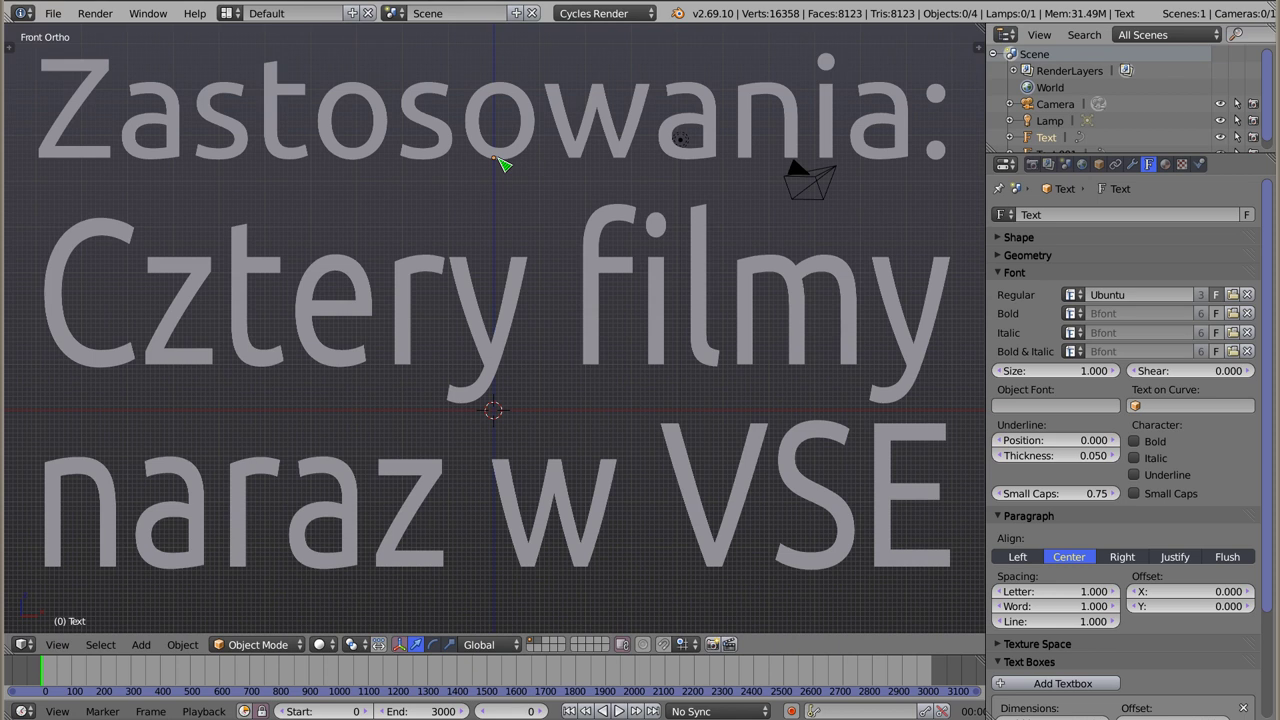
Select the 'Zastosowania:' heading text object in the 3D viewport.
{"action": "right_click", "coordinate": [500, 162]}
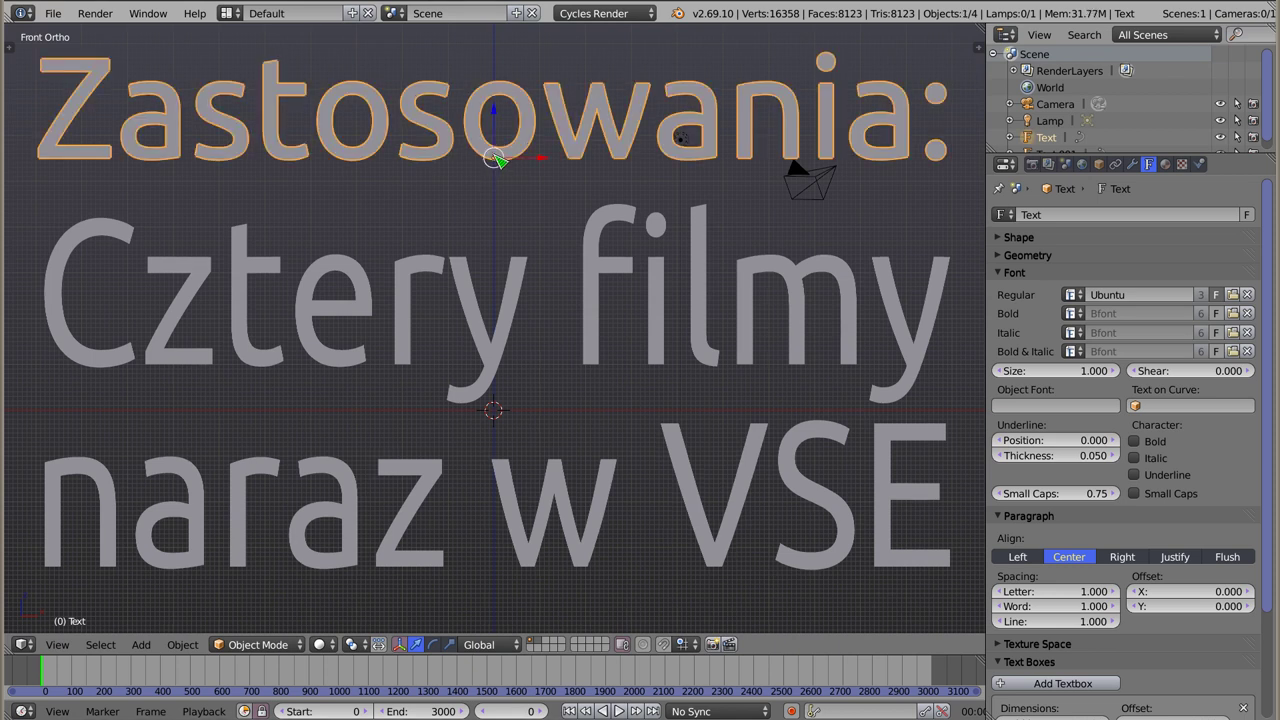
Delete both title text objects and switch to the Video Editing screen layout.
{"action": "key", "text": "Delete"}
{"action": "right_click", "coordinate": [524, 285]}
{"action": "key", "text": "x"}
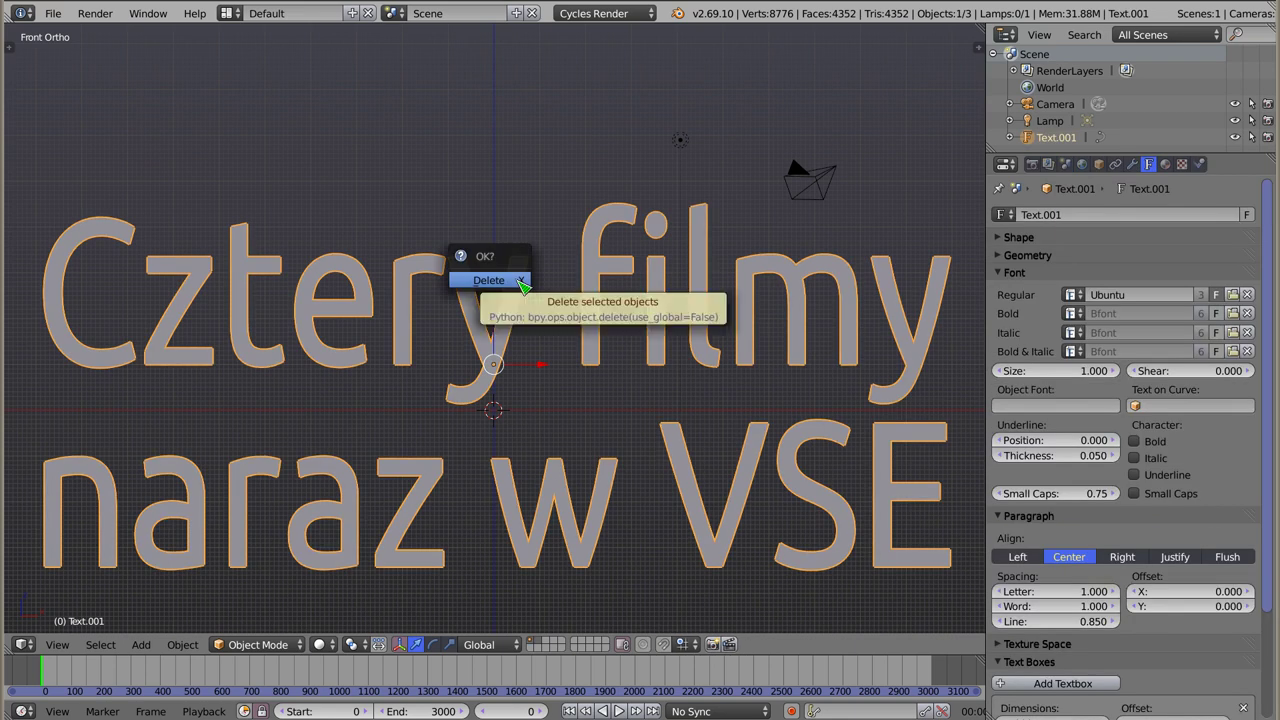
{"action": "left_click", "coordinate": [519, 280]}
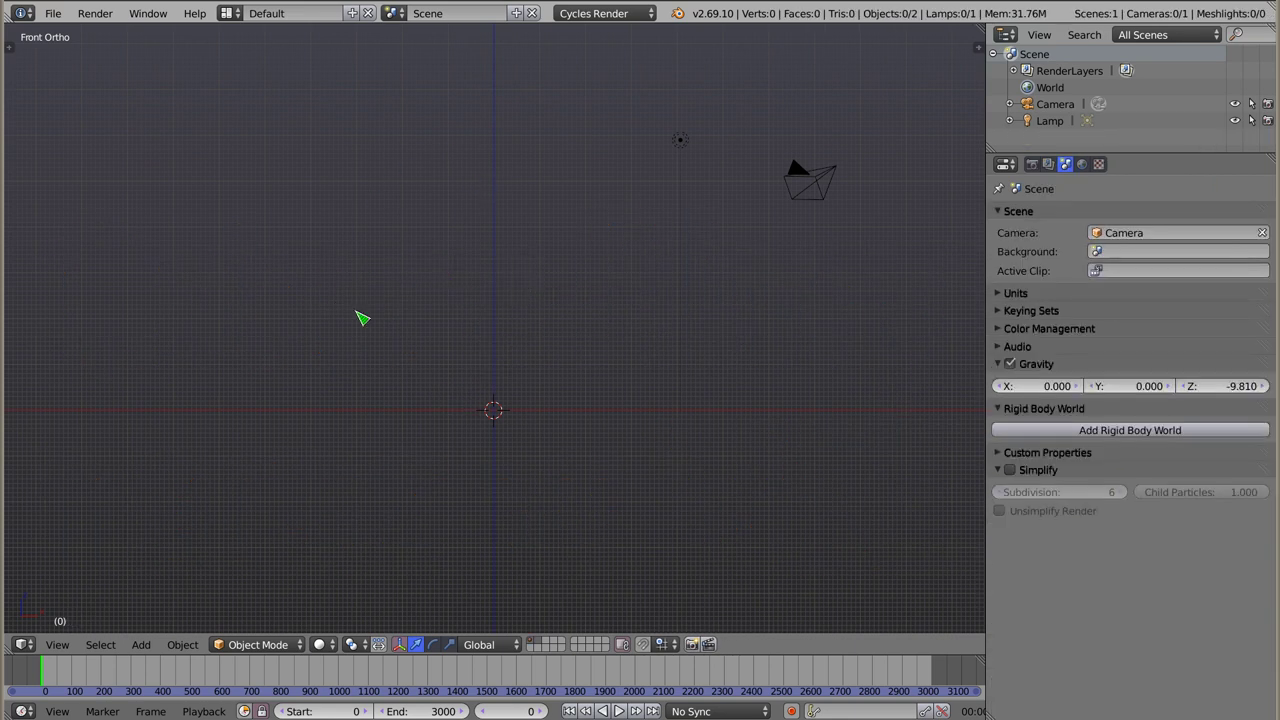
{"action": "left_click", "coordinate": [229, 13]}
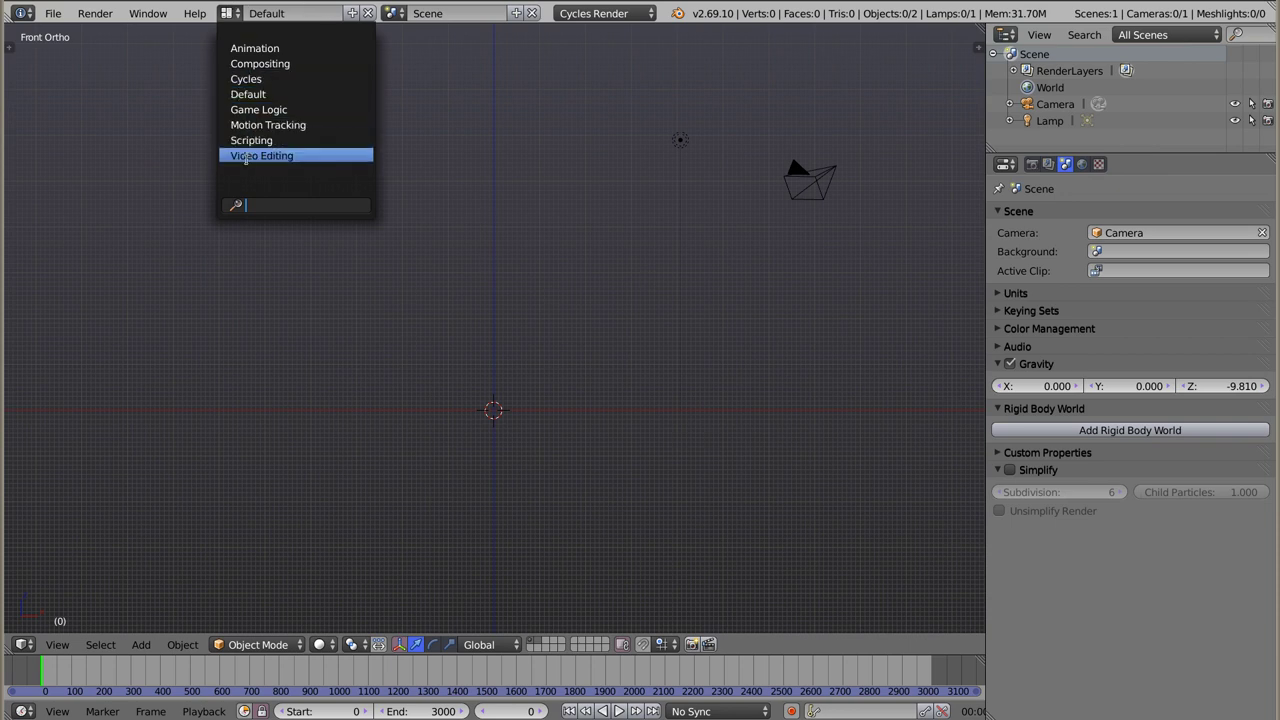
{"action": "left_click", "coordinate": [289, 156]}
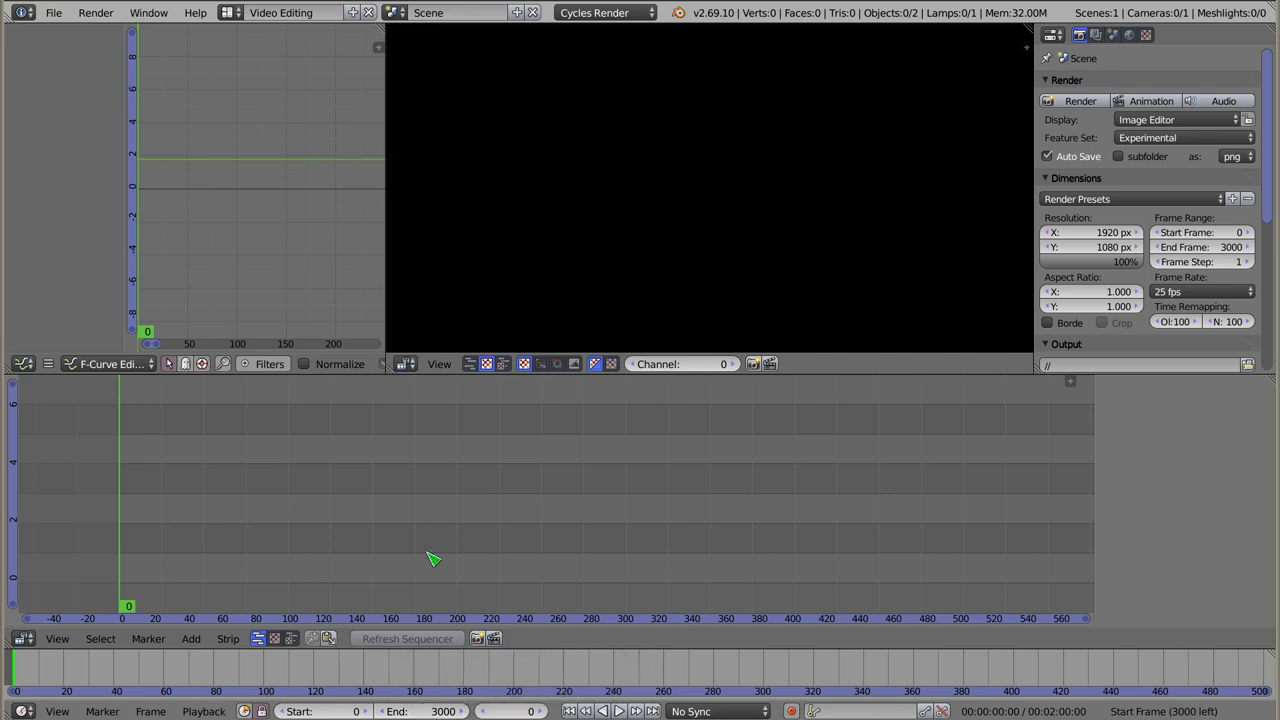
Add all frames from PARTICLES/part-midpoint as an image strip on channel 1.
{"action": "middle_click_drag", "start_coordinate": [551, 487], "coordinate": [529, 450]}
{"action": "key", "text": "shift+a"}
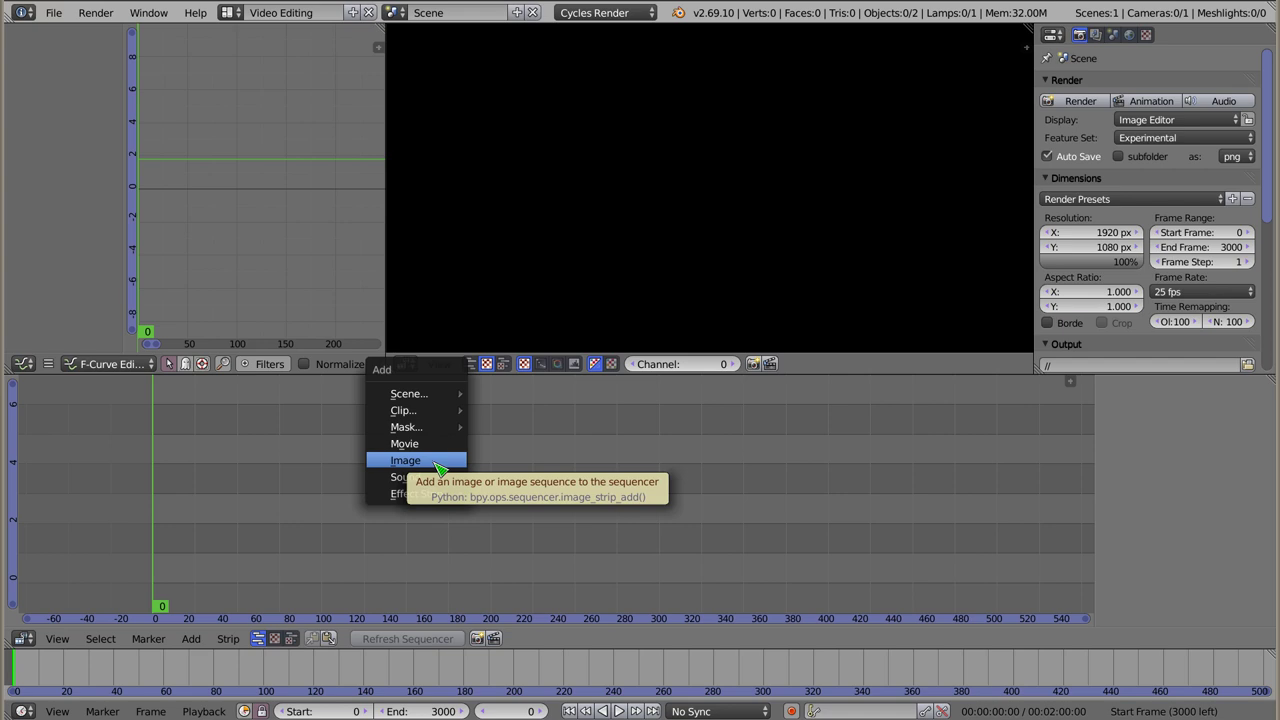
{"action": "left_click", "coordinate": [440, 468]}
{"action": "left_click", "coordinate": [250, 140]}
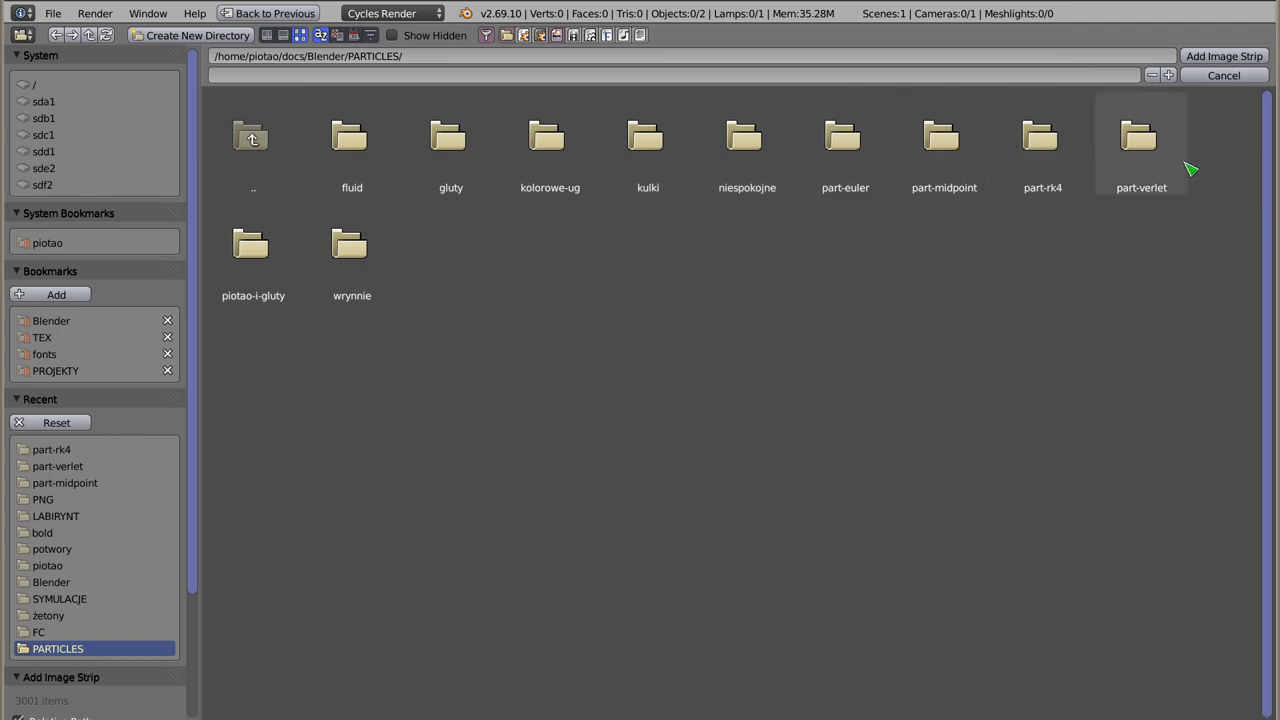
{"action": "left_click", "coordinate": [951, 145]}
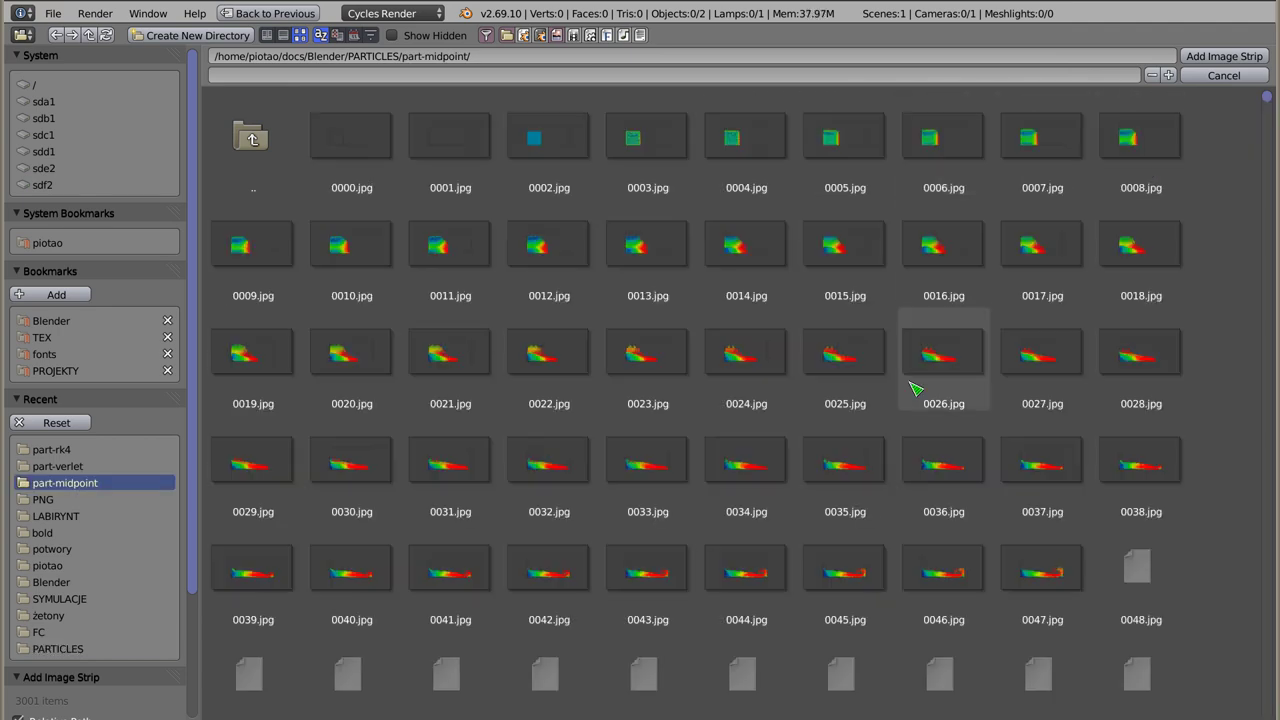
{"action": "scroll", "coordinate": [588, 398], "scroll_direction": "down", "scroll_amount": 4}
{"action": "scroll", "coordinate": [592, 396], "scroll_direction": "down", "scroll_amount": 2}
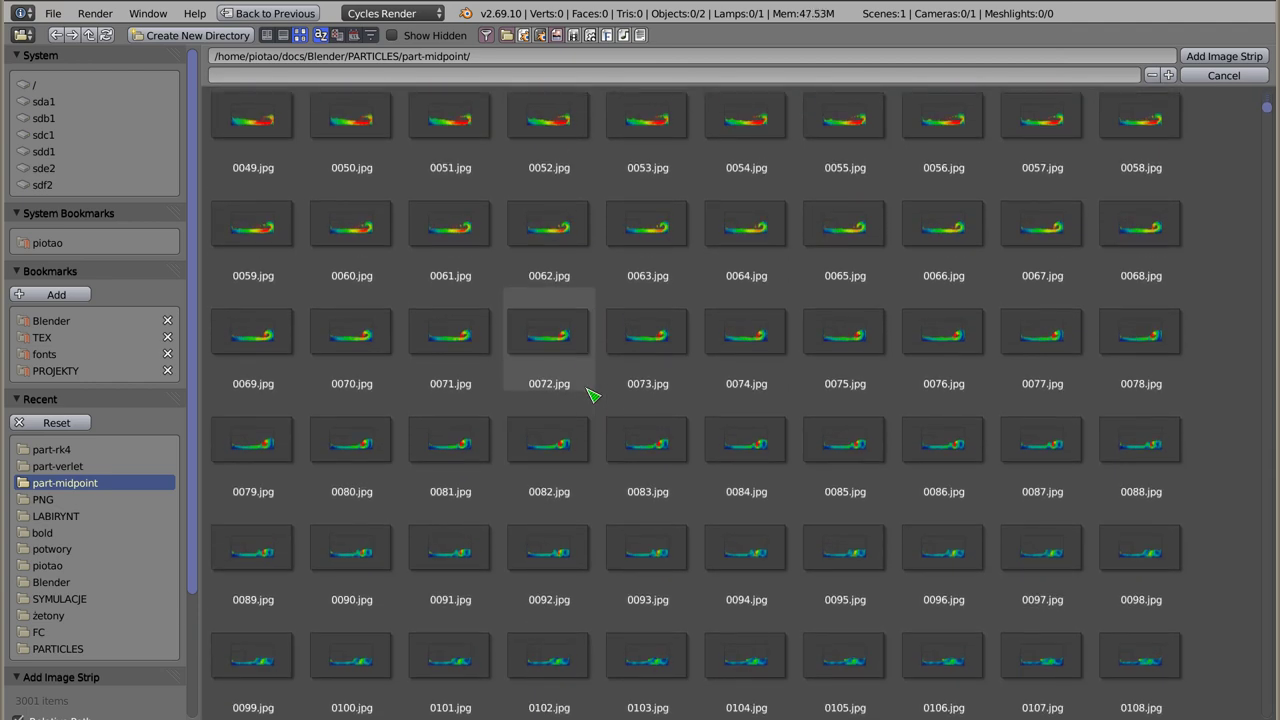
{"action": "scroll", "coordinate": [592, 396], "scroll_direction": "down", "scroll_amount": 2}
{"action": "scroll", "coordinate": [592, 396], "scroll_direction": "up", "scroll_amount": 4}
{"action": "scroll", "coordinate": [592, 396], "scroll_direction": "up", "scroll_amount": 2}
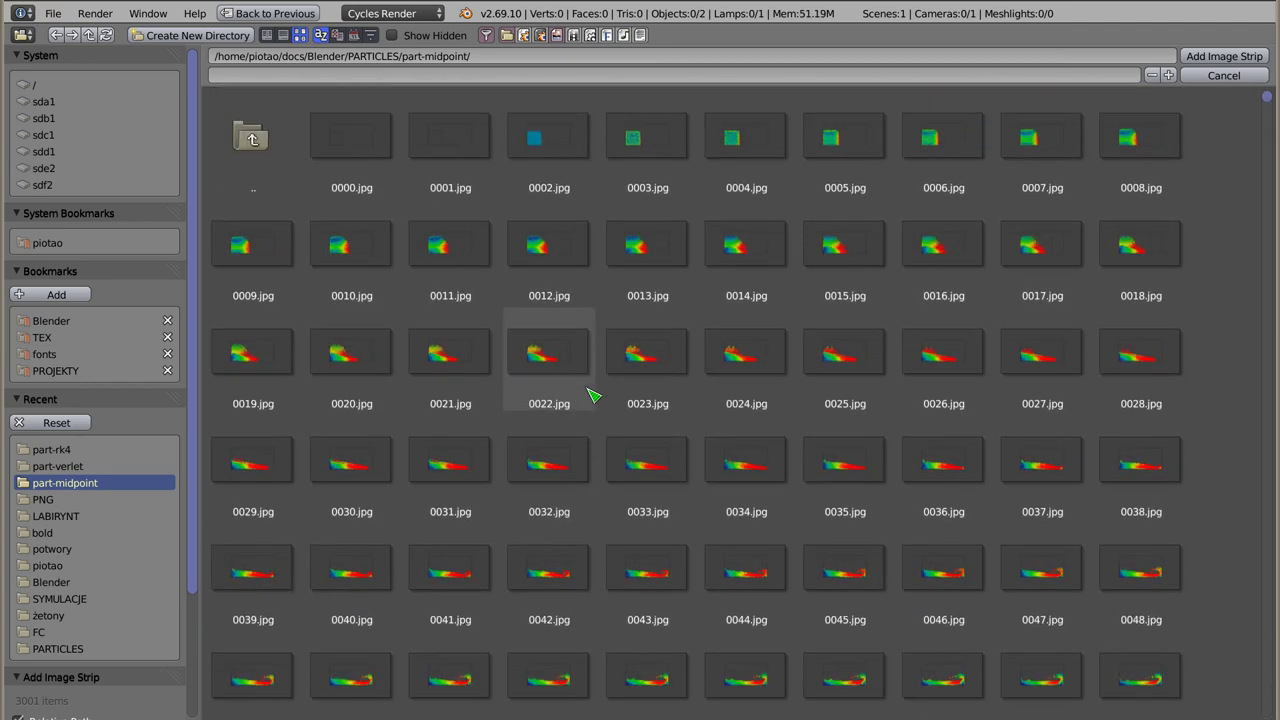
{"action": "key", "text": "a"}
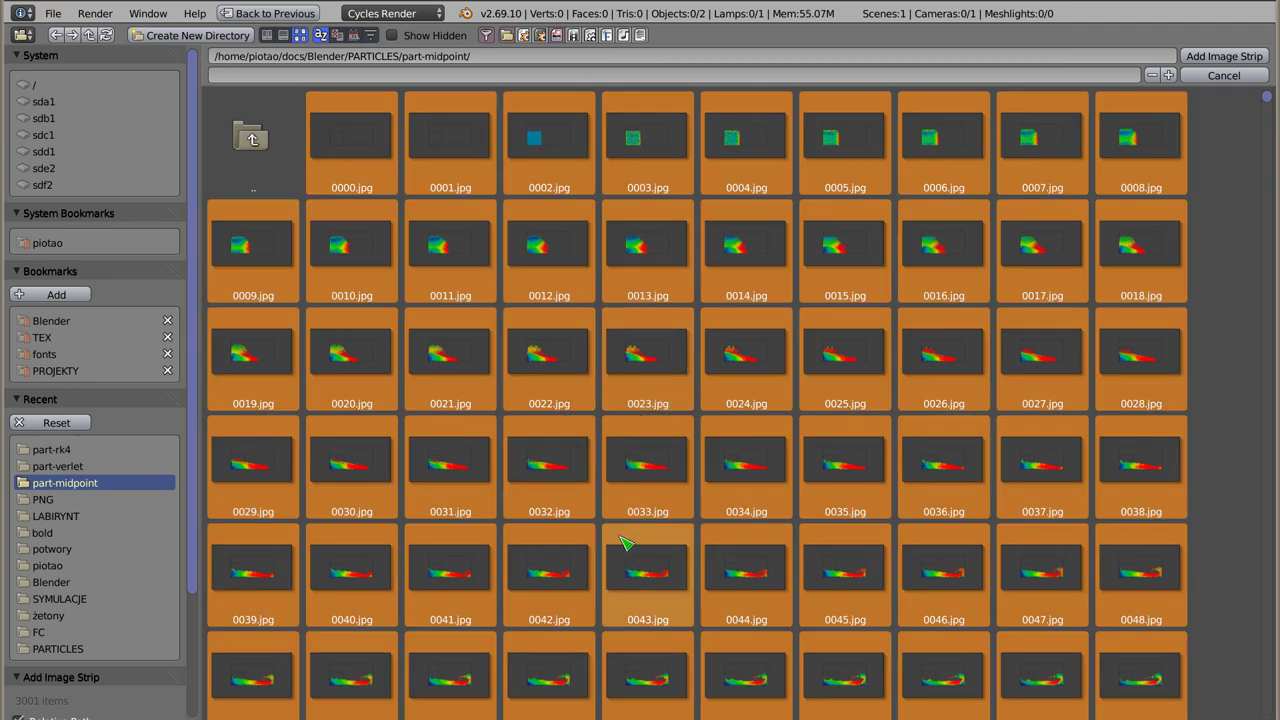
{"action": "left_click", "coordinate": [1245, 60]}
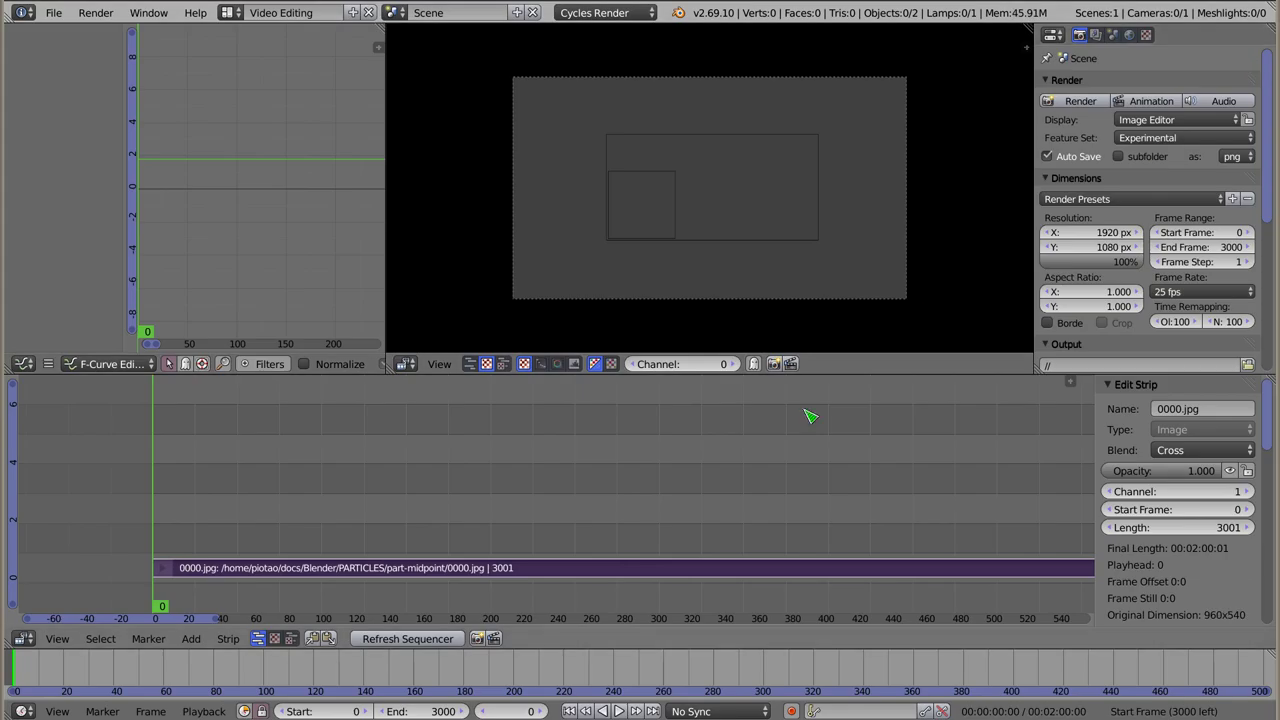
Scrub the playhead to preview the midpoint particle animation.
{"action": "left_click", "coordinate": [166, 538]}
{"action": "mouse_move", "coordinate": [168, 541]}
{"action": "left_mouse_down"}
{"action": "mouse_move", "coordinate": [420, 566]}
{"action": "mouse_move", "coordinate": [1058, 555]}
{"action": "mouse_move", "coordinate": [249, 557]}
{"action": "left_mouse_up"}
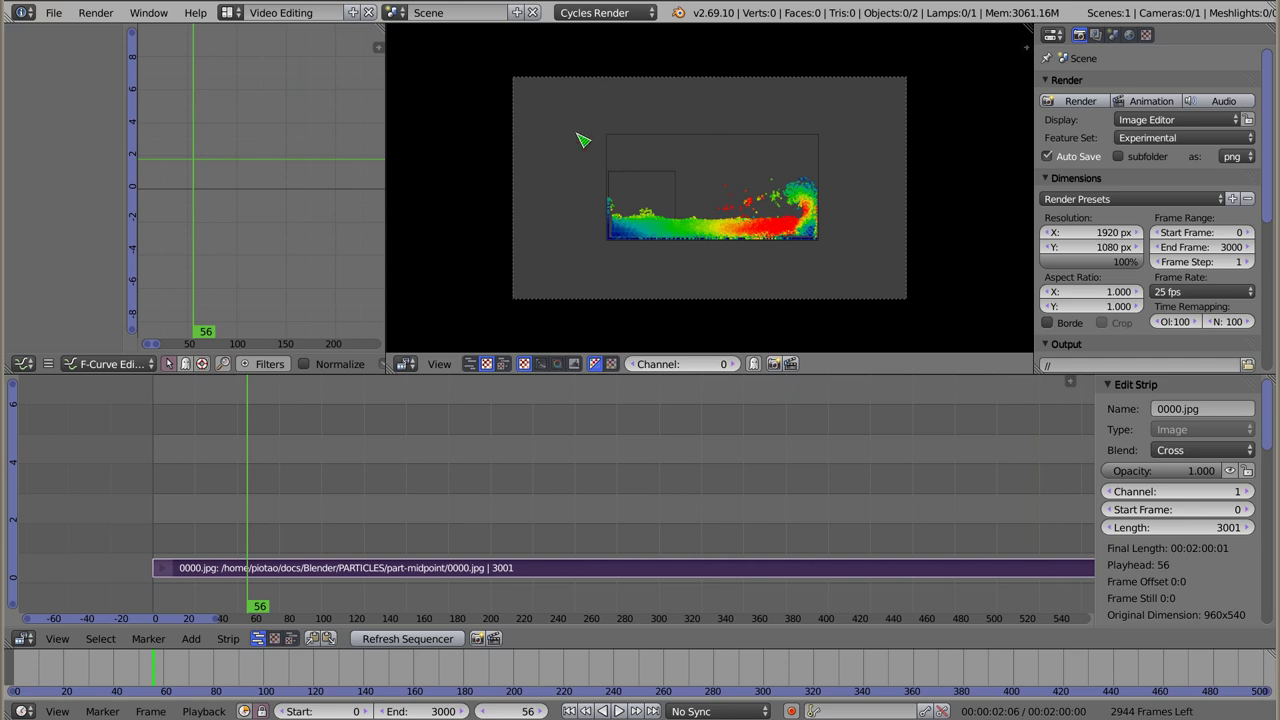
{"action": "middle_click_drag", "start_coordinate": [727, 479], "coordinate": [783, 500]}
{"action": "scroll", "coordinate": [783, 500], "scroll_direction": "right", "scroll_amount": 3}
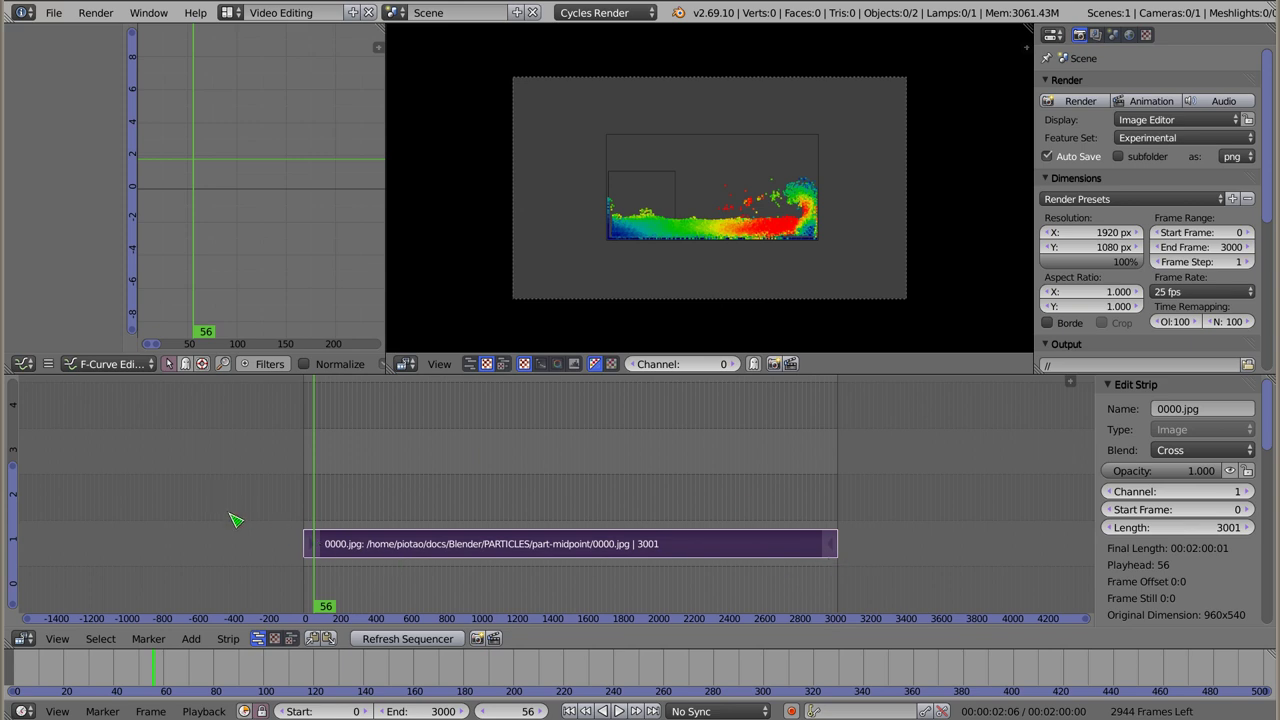
Add a Transform effect strip on channel 2 above the midpoint image strip.
{"action": "key", "text": "shift+a"}
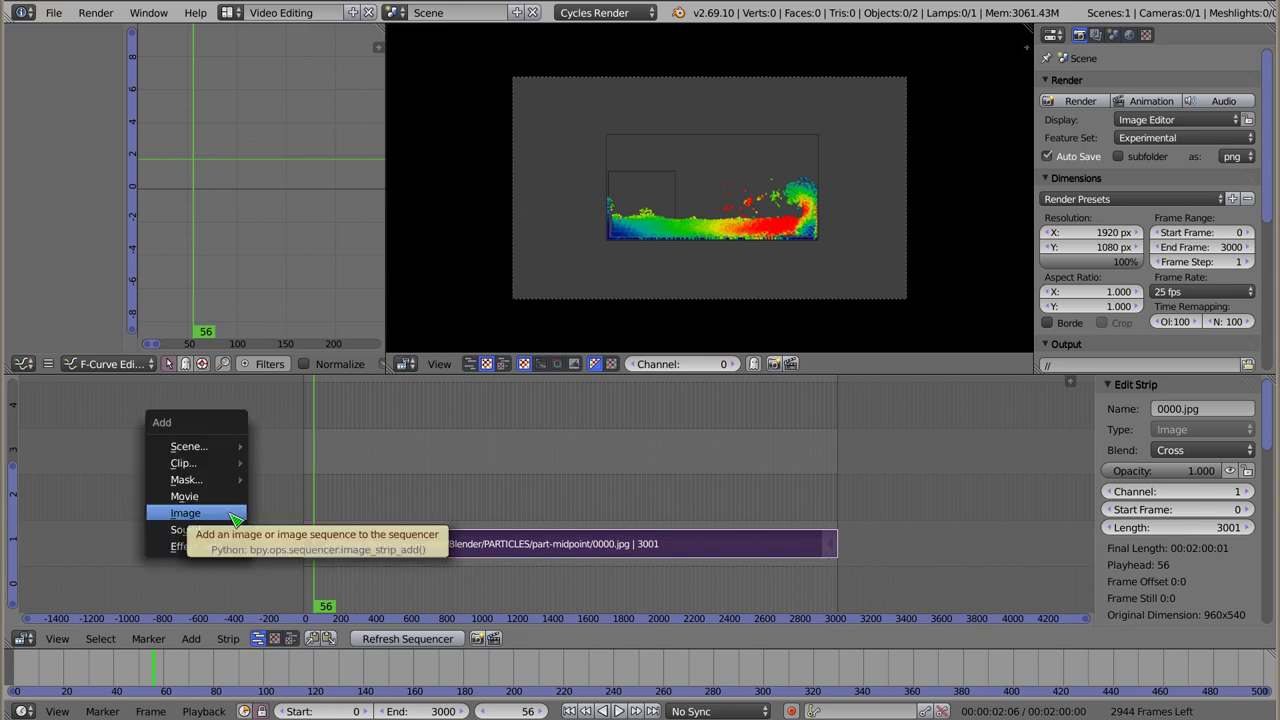
{"action": "left_click_drag", "start_coordinate": [330, 455], "coordinate": [305, 486]}
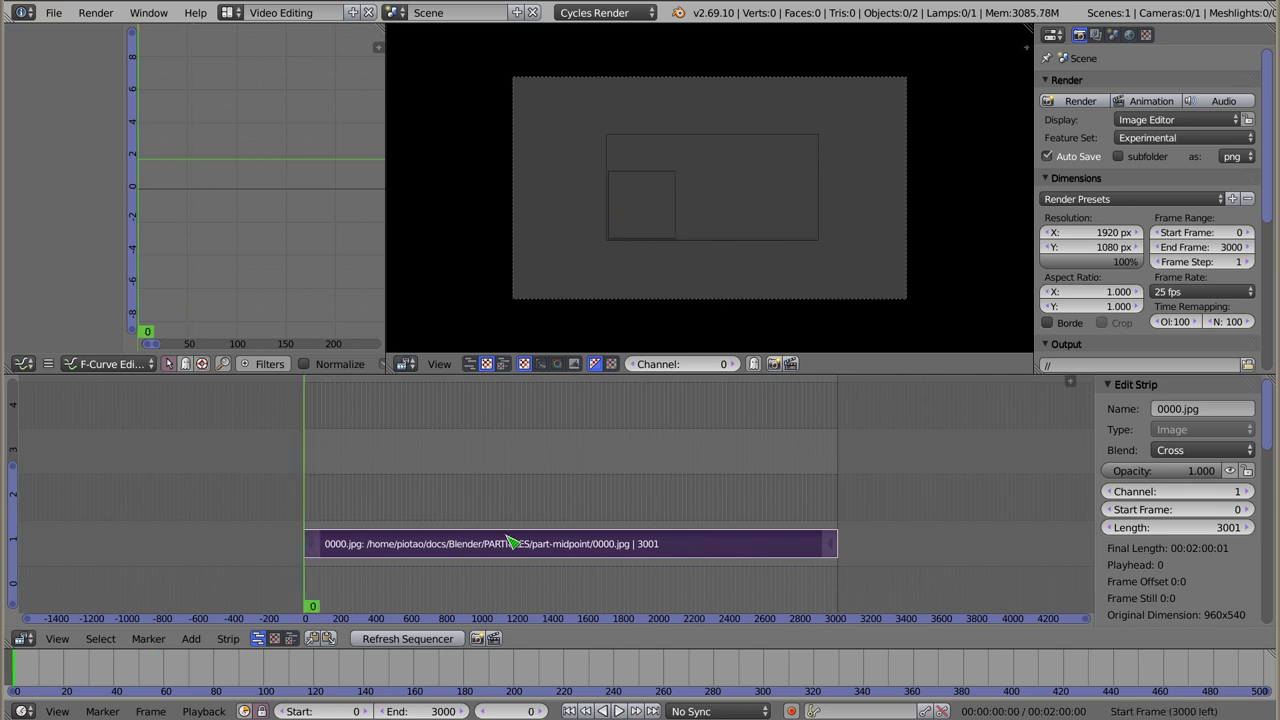
{"action": "right_click", "coordinate": [692, 540]}
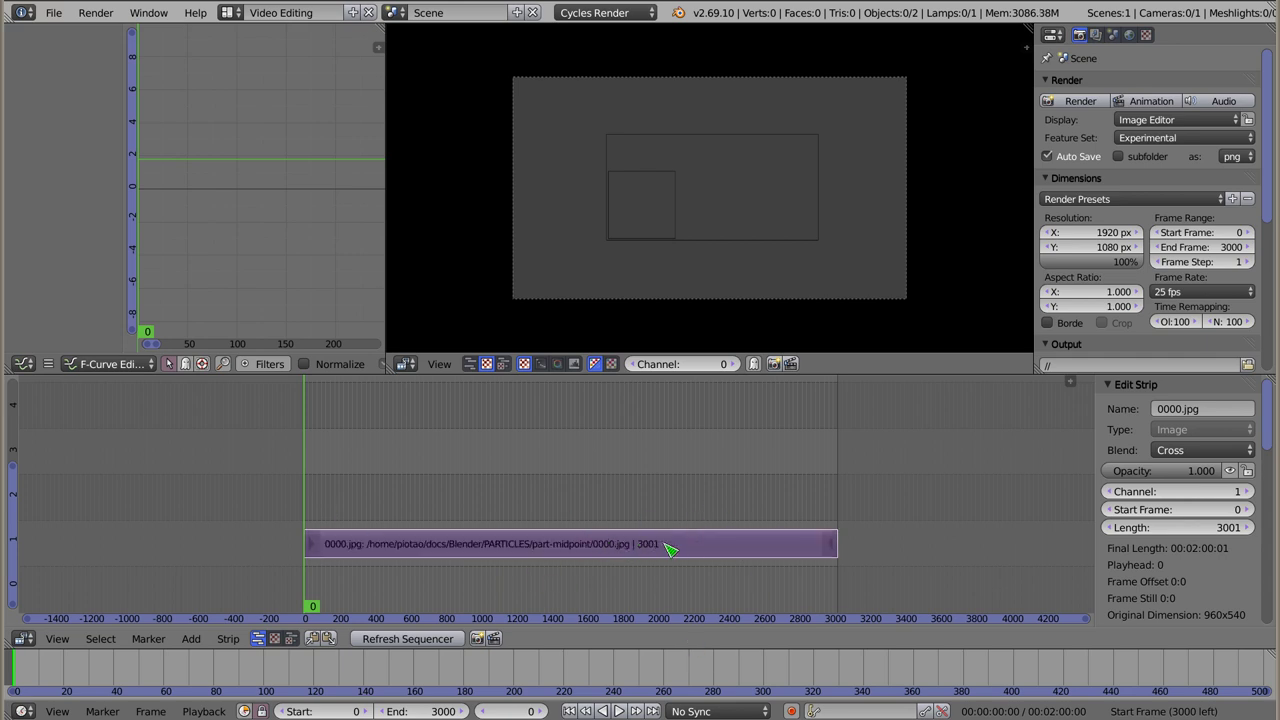
{"action": "key", "text": "a"}
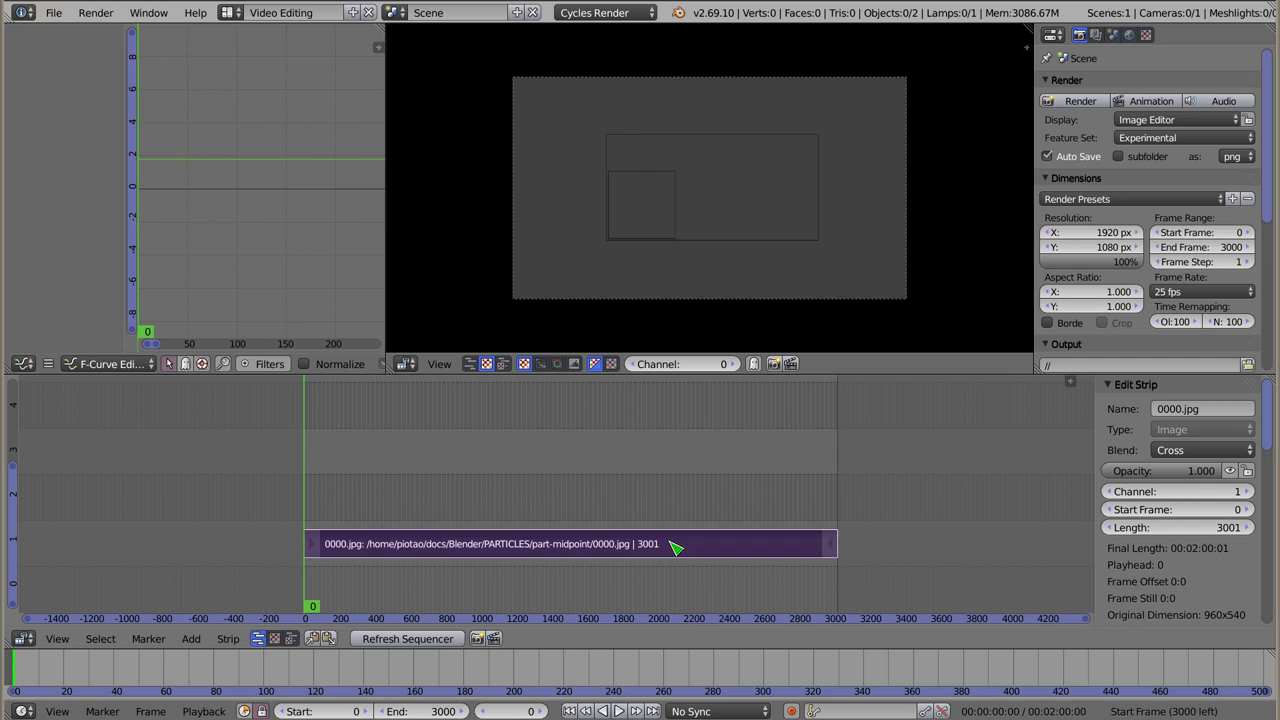
{"action": "key", "text": "shift+a"}
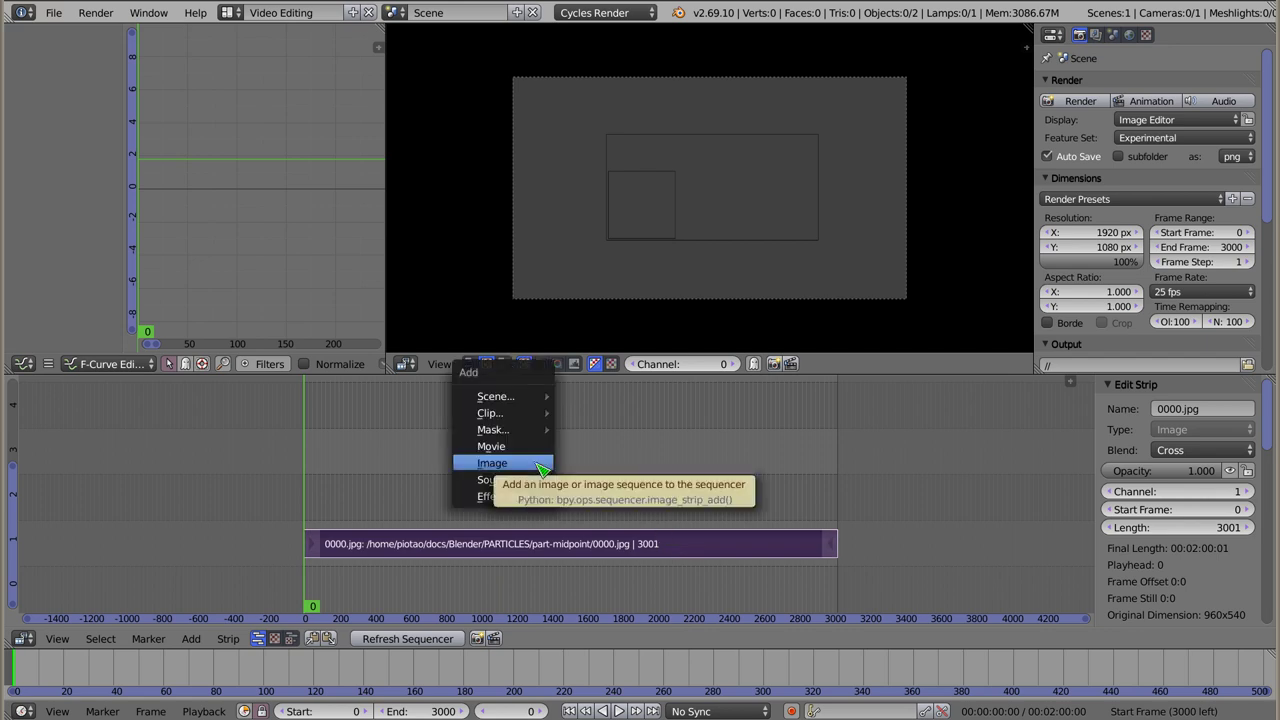
{"action": "left_click", "coordinate": [190, 639]}
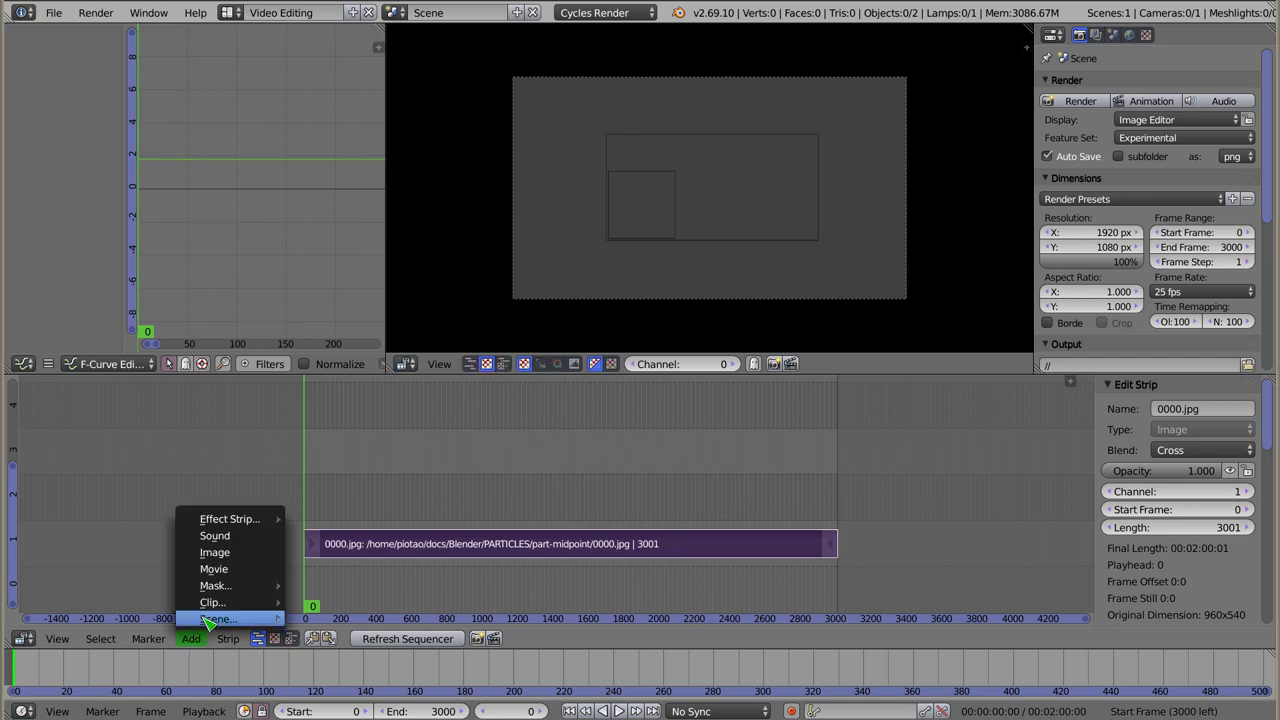
{"action": "mouse_move", "coordinate": [229, 519]}
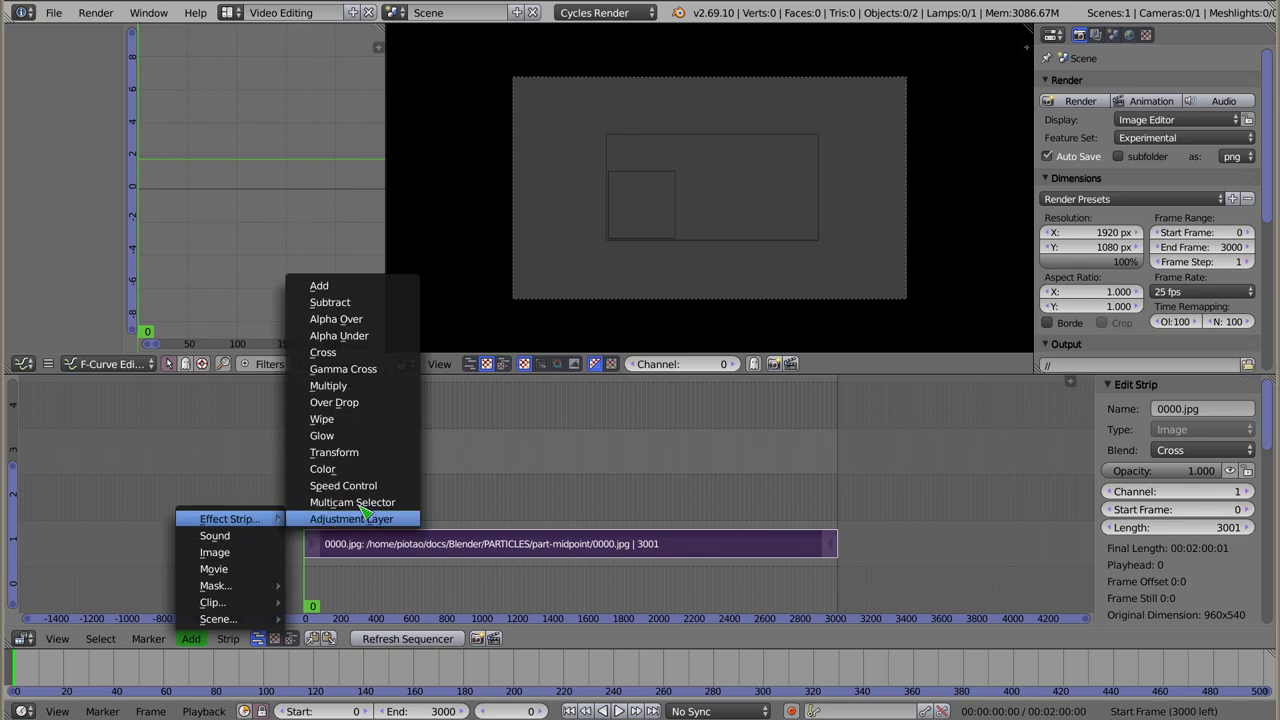
{"action": "left_click", "coordinate": [378, 456]}
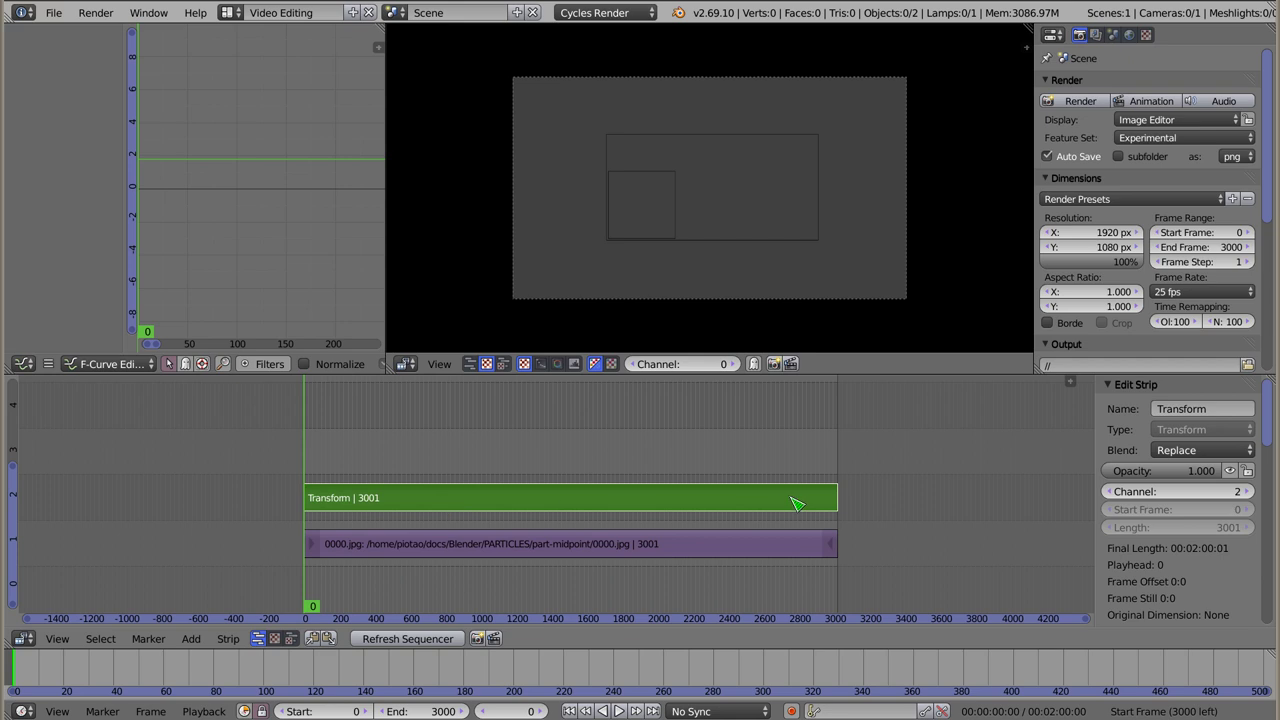
Select the Transform strip and review its position and scale in the N sidebar.
{"action": "right_click", "coordinate": [663, 556]}
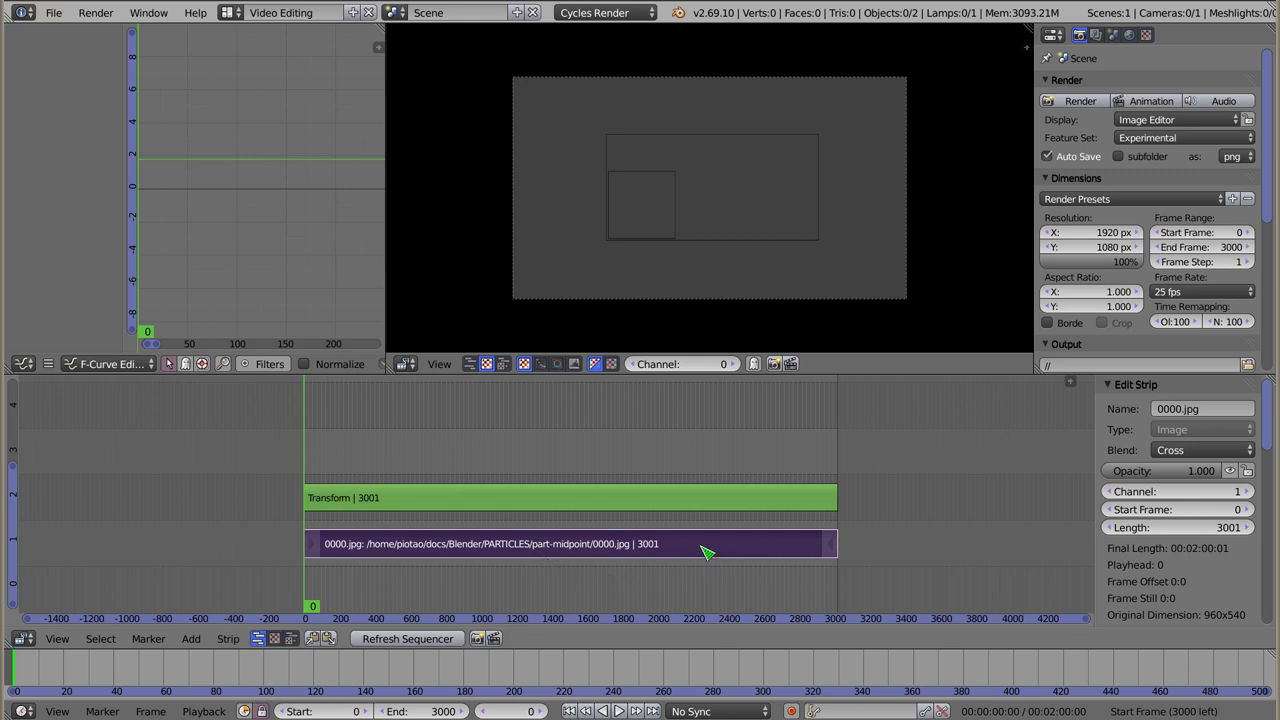
{"action": "right_click", "coordinate": [702, 500]}
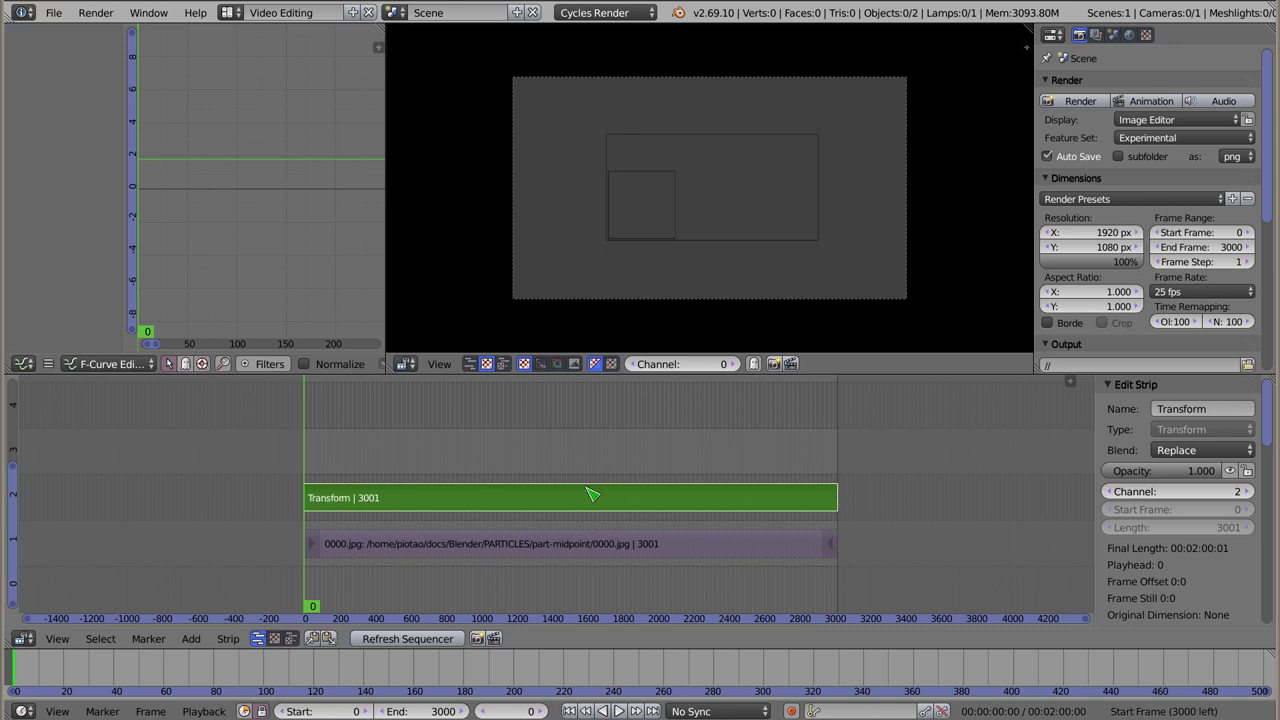
{"action": "scroll", "coordinate": [1132, 445], "scroll_direction": "down", "scroll_amount": 2}
{"action": "scroll", "coordinate": [1132, 445], "scroll_direction": "down", "scroll_amount": 2}
{"action": "scroll", "coordinate": [1132, 445], "scroll_direction": "down", "scroll_amount": 2}
{"action": "scroll", "coordinate": [1132, 445], "scroll_direction": "down", "scroll_amount": 1}
{"action": "key", "text": "n"}
{"action": "key", "text": "n"}
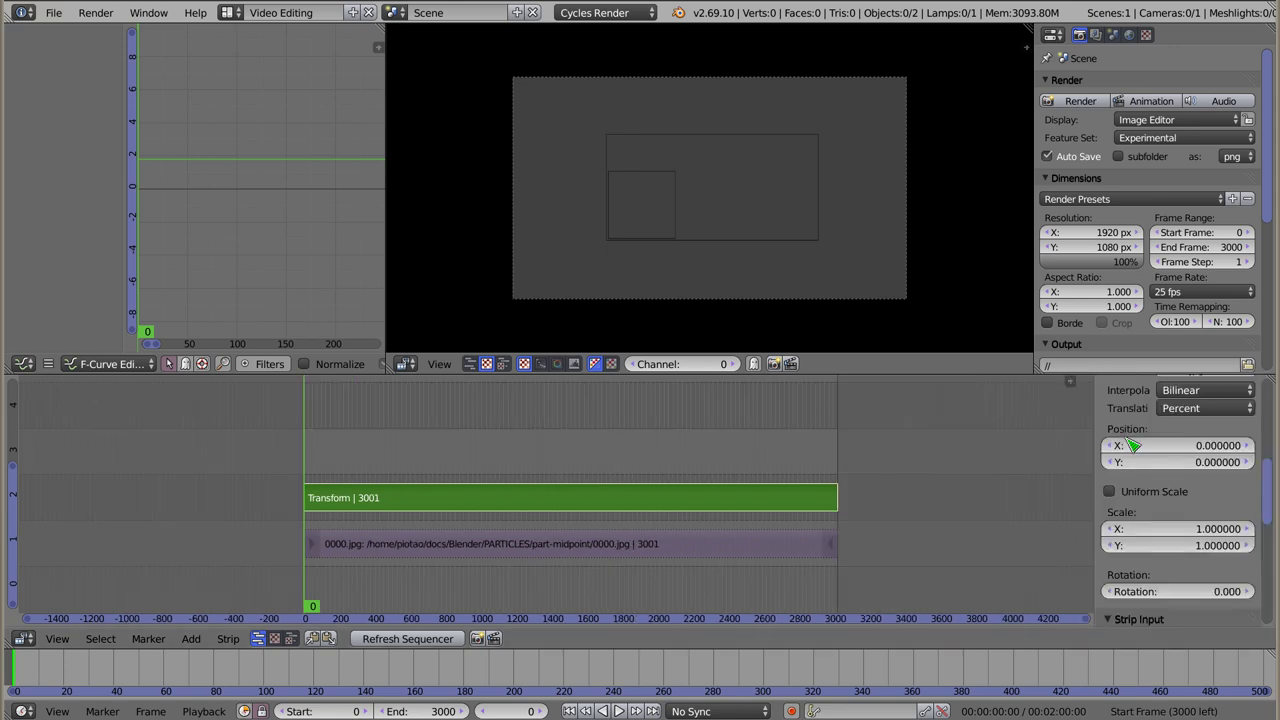
{"action": "scroll", "coordinate": [1132, 445], "scroll_direction": "down", "scroll_amount": 2}
{"action": "scroll", "coordinate": [1137, 495], "scroll_direction": "up", "scroll_amount": 2}
{"action": "scroll", "coordinate": [1137, 495], "scroll_direction": "up", "scroll_amount": 2}
{"action": "scroll", "coordinate": [1137, 495], "scroll_direction": "up", "scroll_amount": 2}
{"action": "scroll", "coordinate": [1137, 495], "scroll_direction": "up", "scroll_amount": 2}
{"action": "scroll", "coordinate": [1137, 495], "scroll_direction": "up", "scroll_amount": 2}
{"action": "scroll", "coordinate": [1137, 495], "scroll_direction": "up", "scroll_amount": 2}
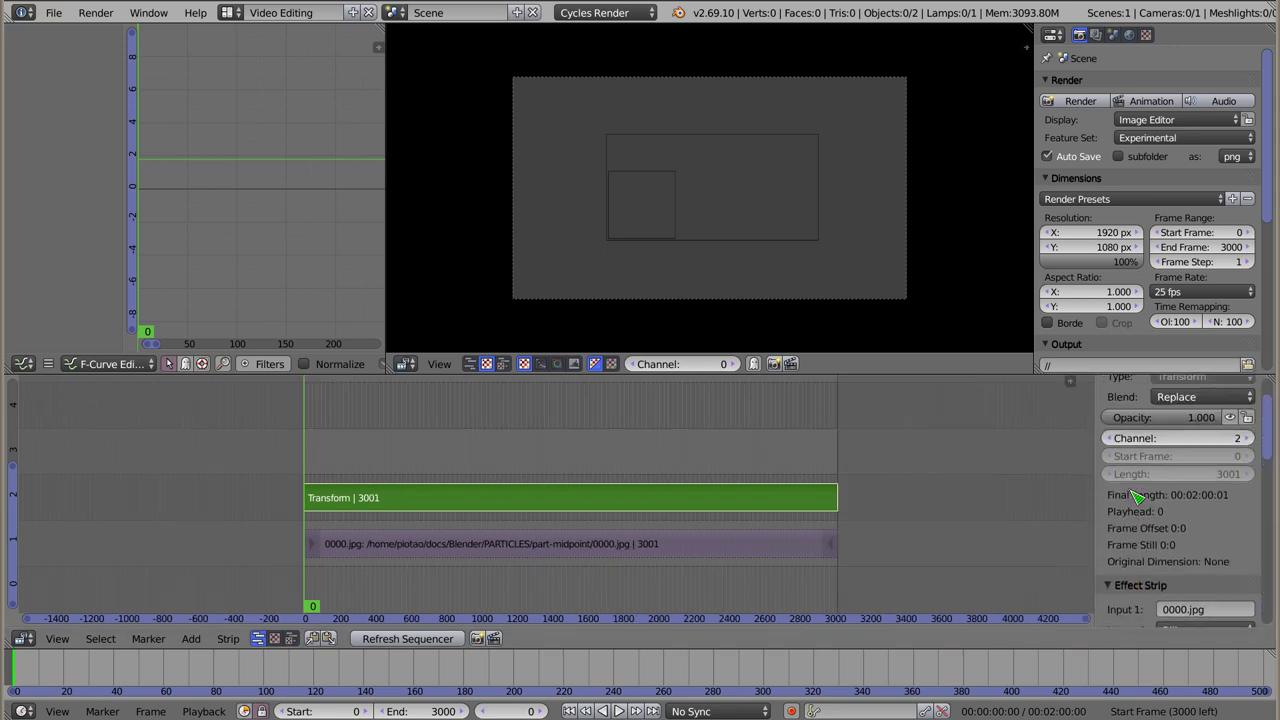
{"action": "scroll", "coordinate": [1137, 495], "scroll_direction": "down", "scroll_amount": 3}
{"action": "scroll", "coordinate": [1137, 495], "scroll_direction": "down", "scroll_amount": 3}
{"action": "scroll", "coordinate": [1137, 495], "scroll_direction": "up", "scroll_amount": 2}
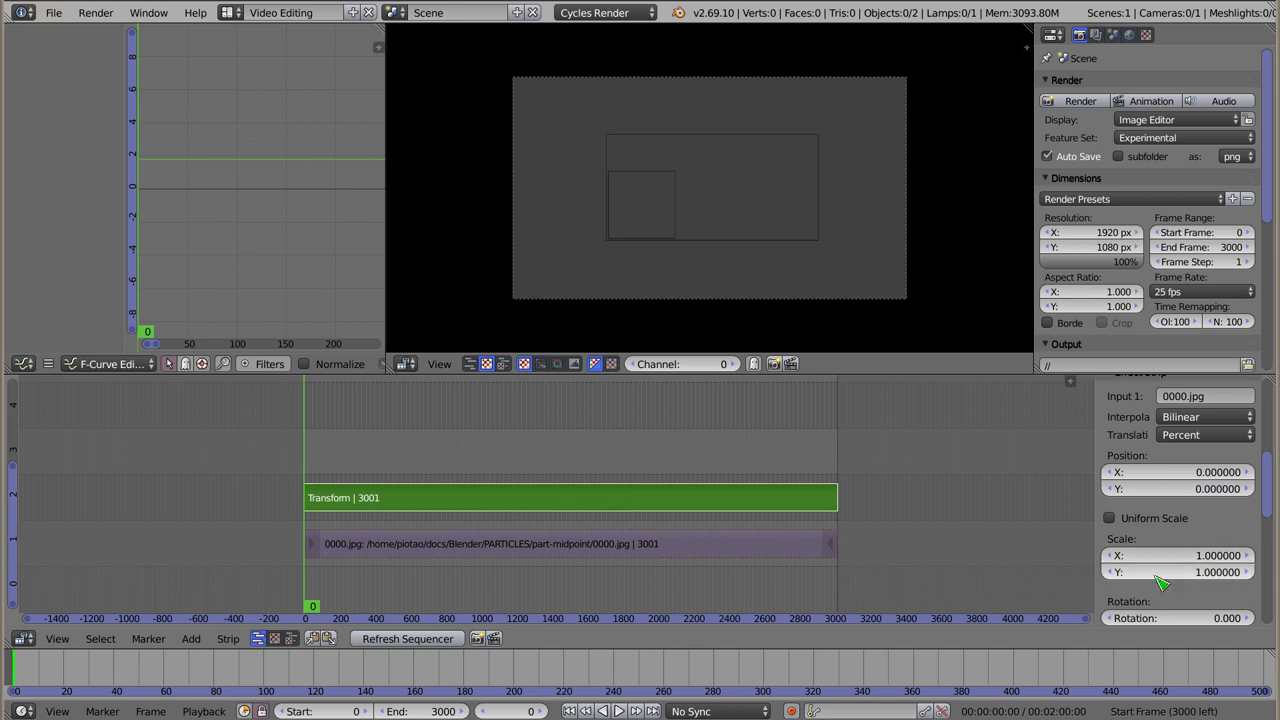
Enable Uniform Scale and set the Transform strip's scale to 0.5.
{"action": "left_click", "coordinate": [1110, 519]}
{"action": "left_click", "coordinate": [1188, 540]}
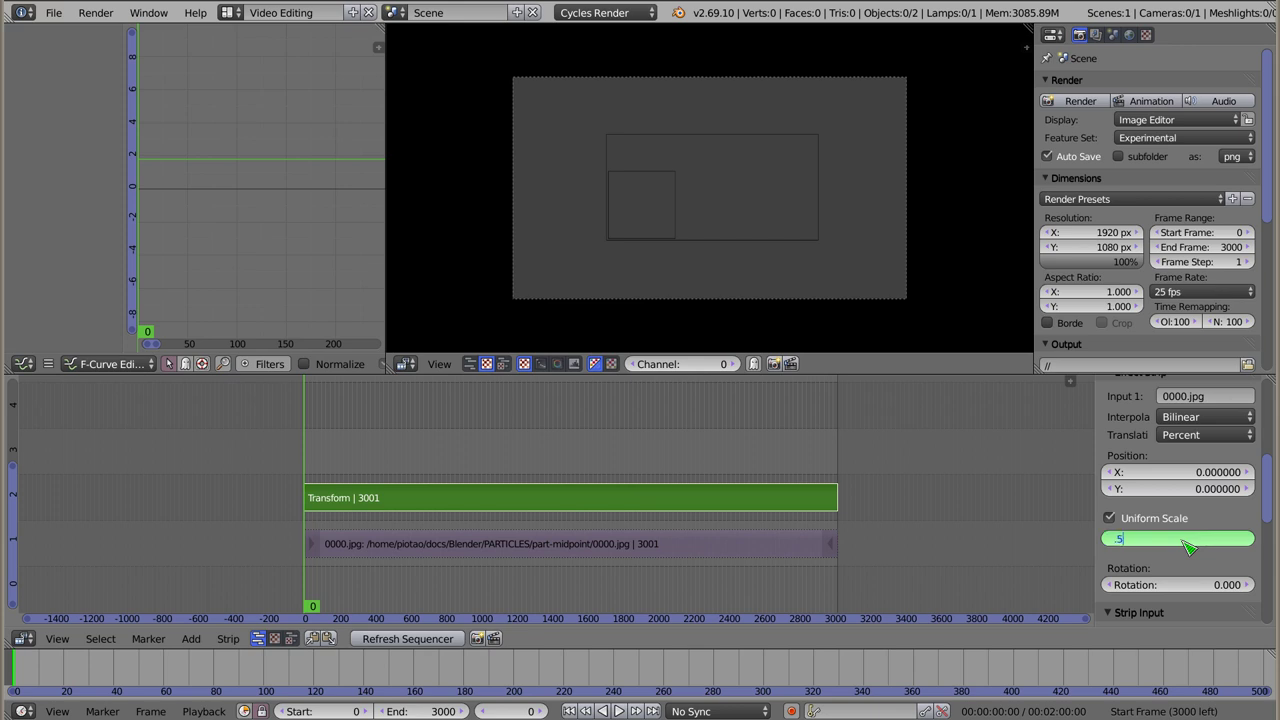
{"action": "key", "text": "Return"}
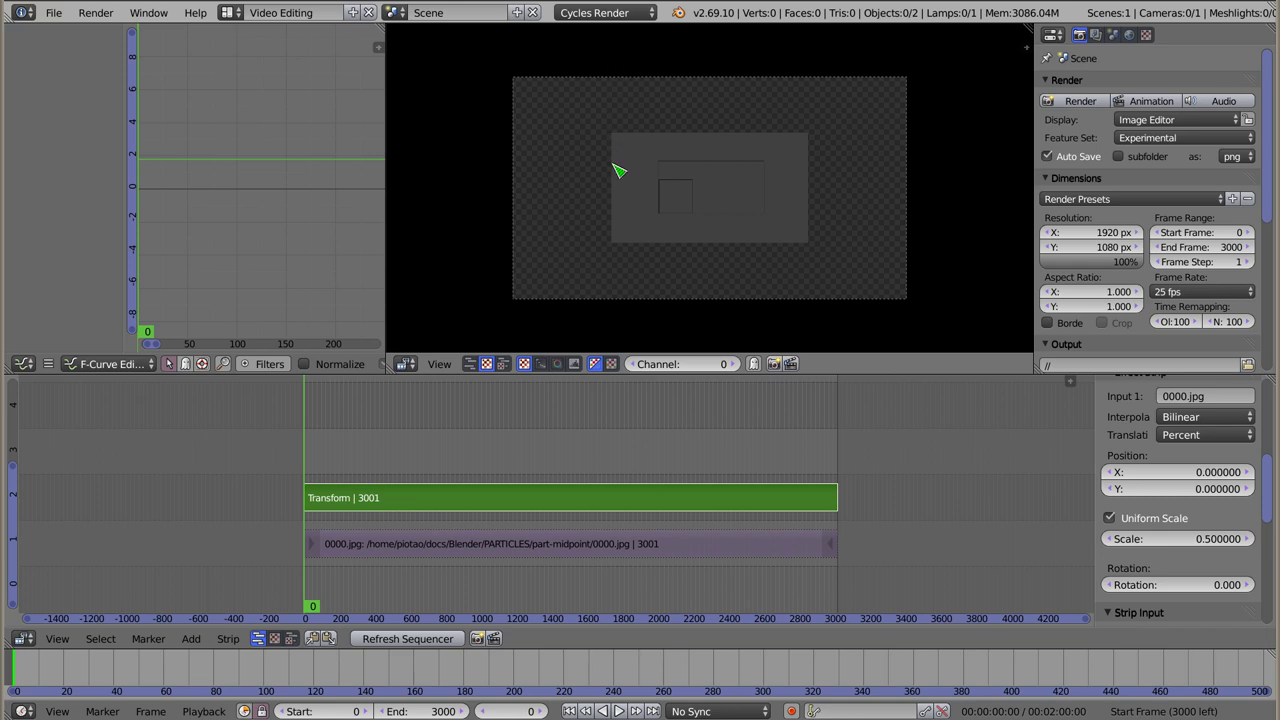
Set the Transform strip's Position X to -25 and Y to 25 percent.
{"action": "left_click", "coordinate": [1182, 472]}
{"action": "type", "text": "-25"}
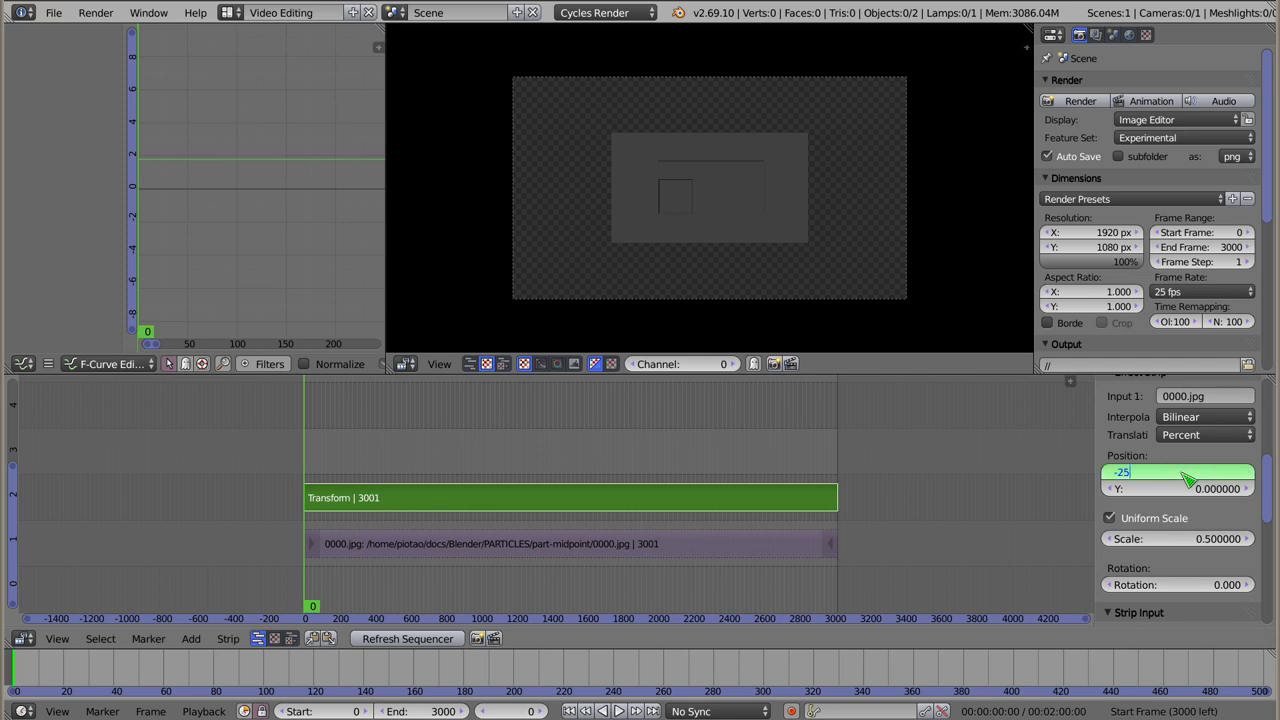
{"action": "key", "text": "Return"}
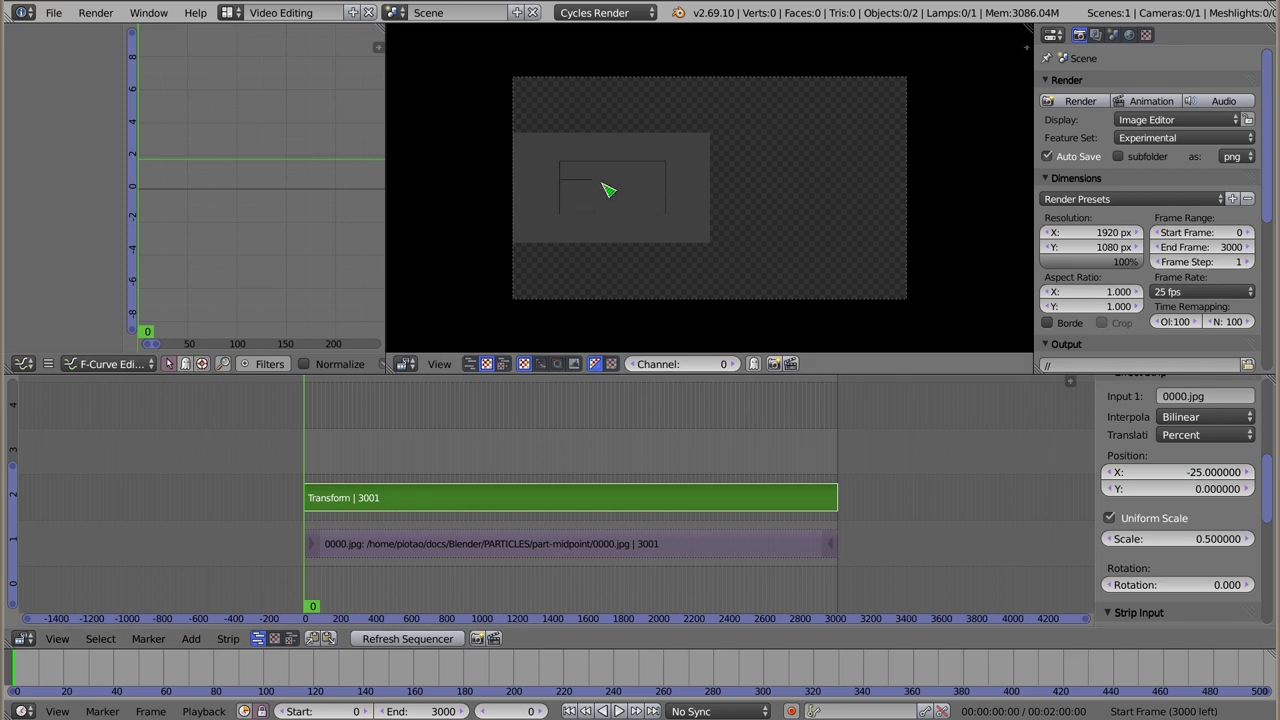
{"action": "left_click", "coordinate": [1192, 490]}
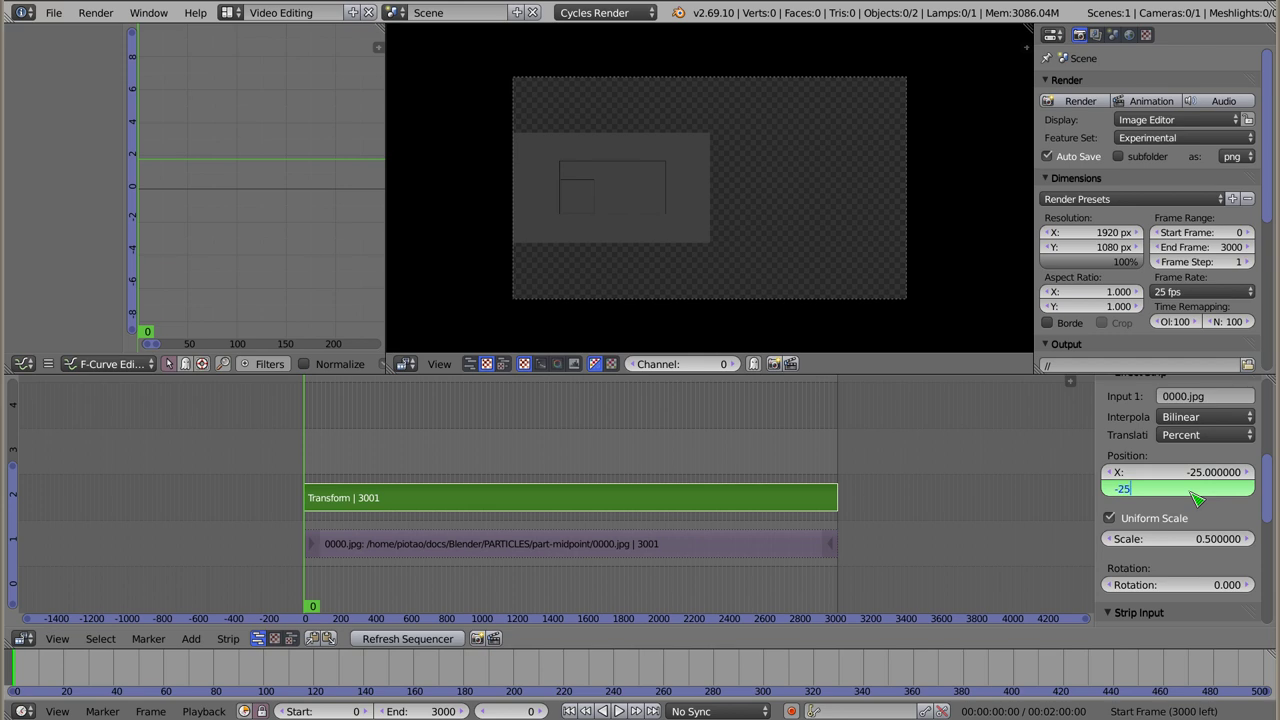
{"action": "type", "text": "5"}
{"action": "key", "text": "Return"}
{"action": "left_click", "coordinate": [1193, 490]}
{"action": "type", "text": "25"}
{"action": "key", "text": "Return"}
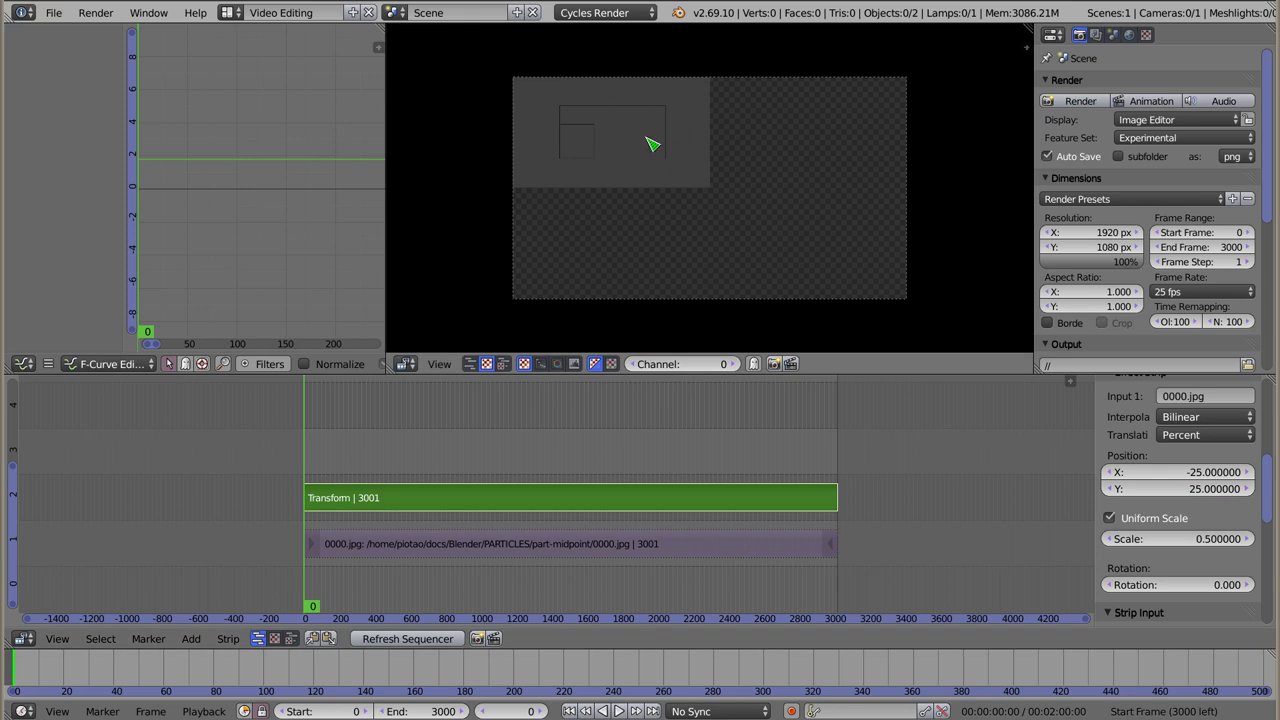
{"action": "mouse_move", "coordinate": [524, 482]}
{"action": "middle_mouse_down"}
{"action": "mouse_move", "coordinate": [512, 520]}
{"action": "mouse_move", "coordinate": [514, 506]}
{"action": "middle_mouse_up"}
Add all part-euler frames as a new image strip on channel 3.
{"action": "key", "text": "shift+a"}
{"action": "left_click", "coordinate": [352, 478]}
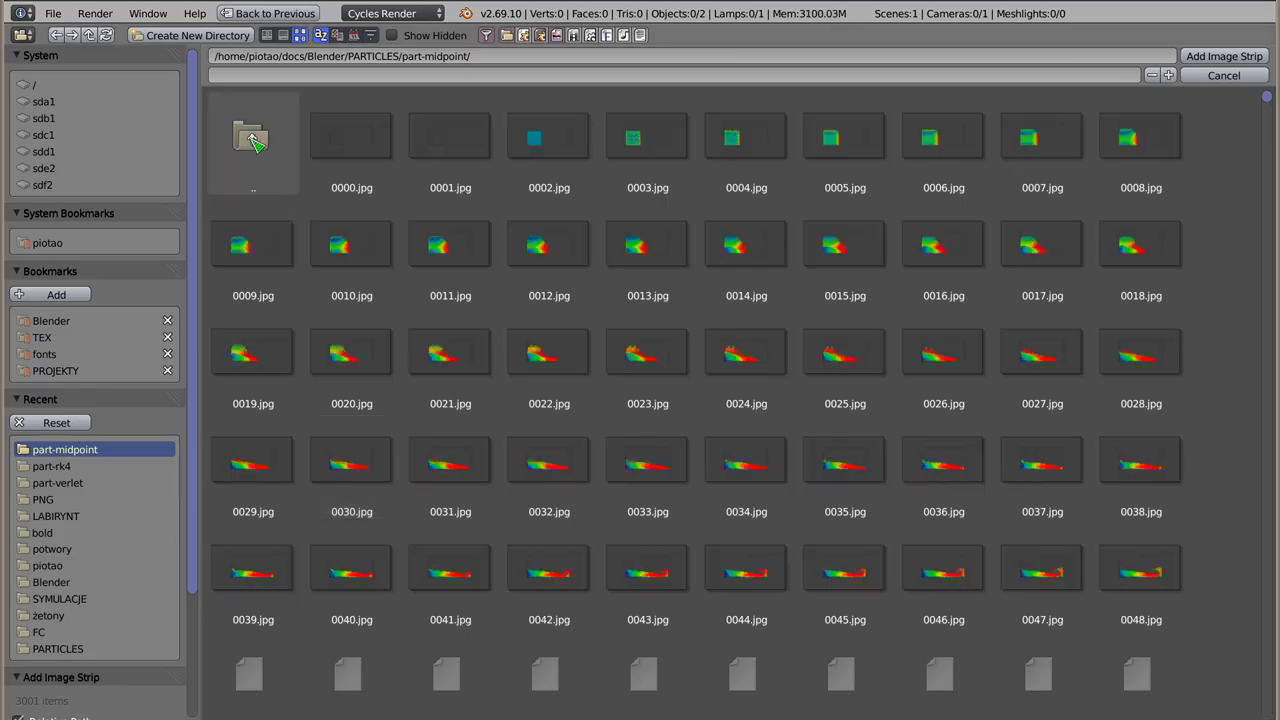
{"action": "left_click", "coordinate": [256, 160]}
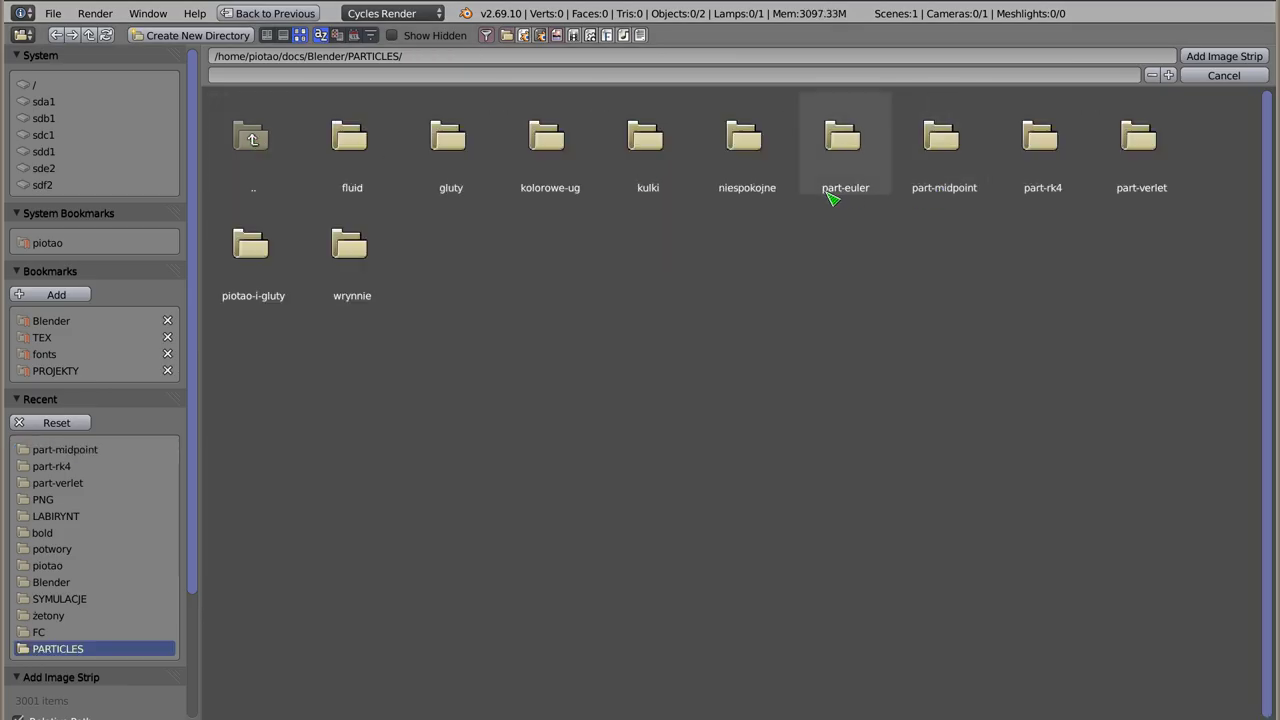
{"action": "left_click", "coordinate": [845, 140]}
{"action": "key", "text": "a"}
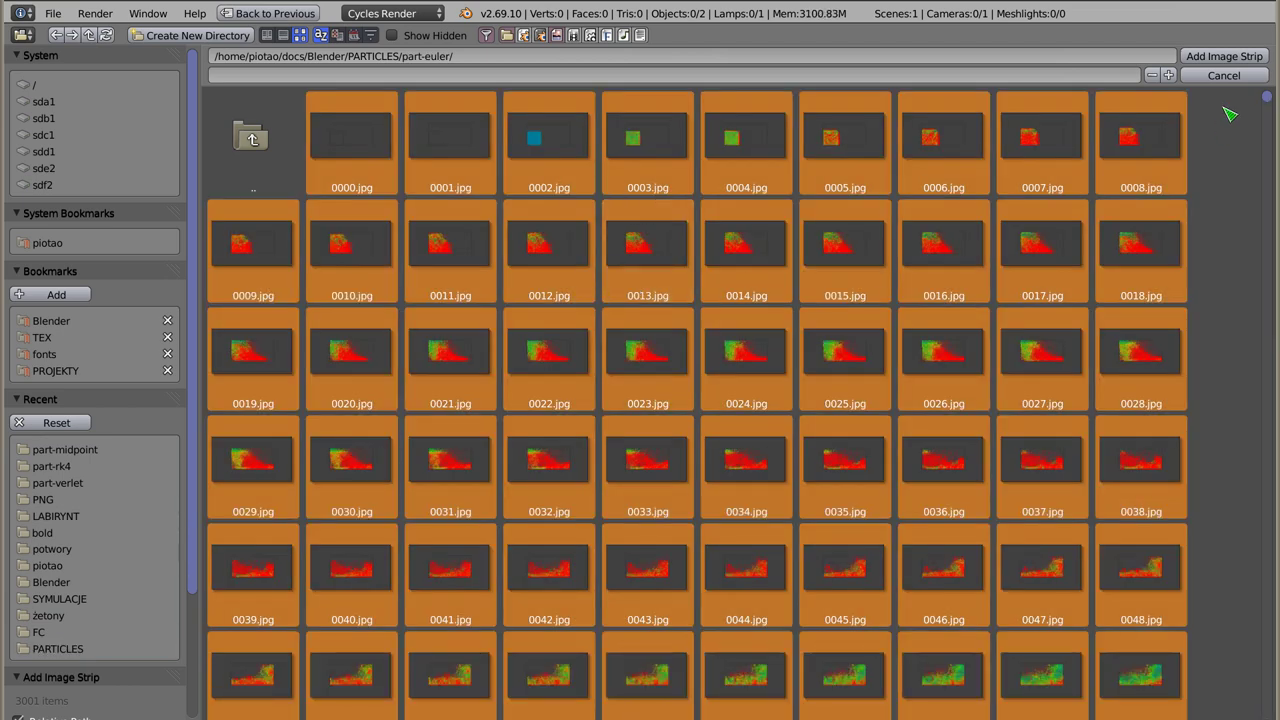
{"action": "left_click", "coordinate": [1224, 56]}
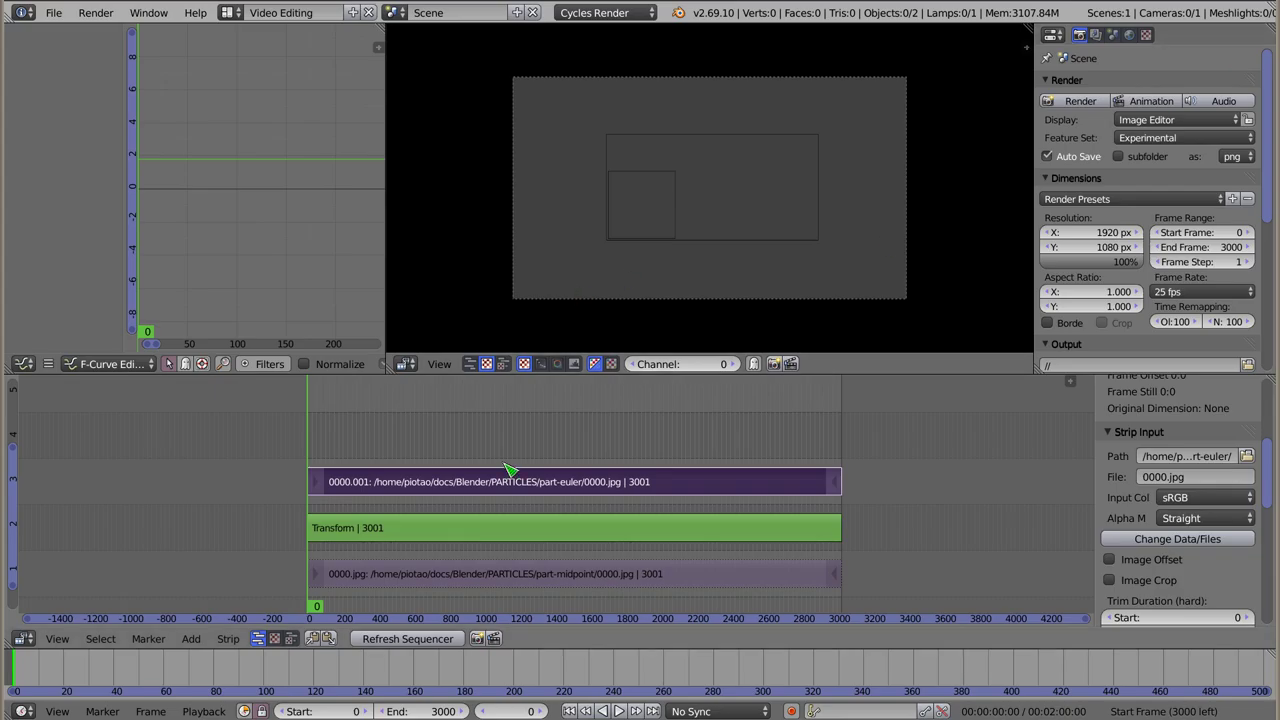
Scrub to frame 396 and hide the Euler strip from the preview.
{"action": "left_click", "coordinate": [323, 451]}
{"action": "left_click_drag", "start_coordinate": [338, 455], "coordinate": [378, 452]}
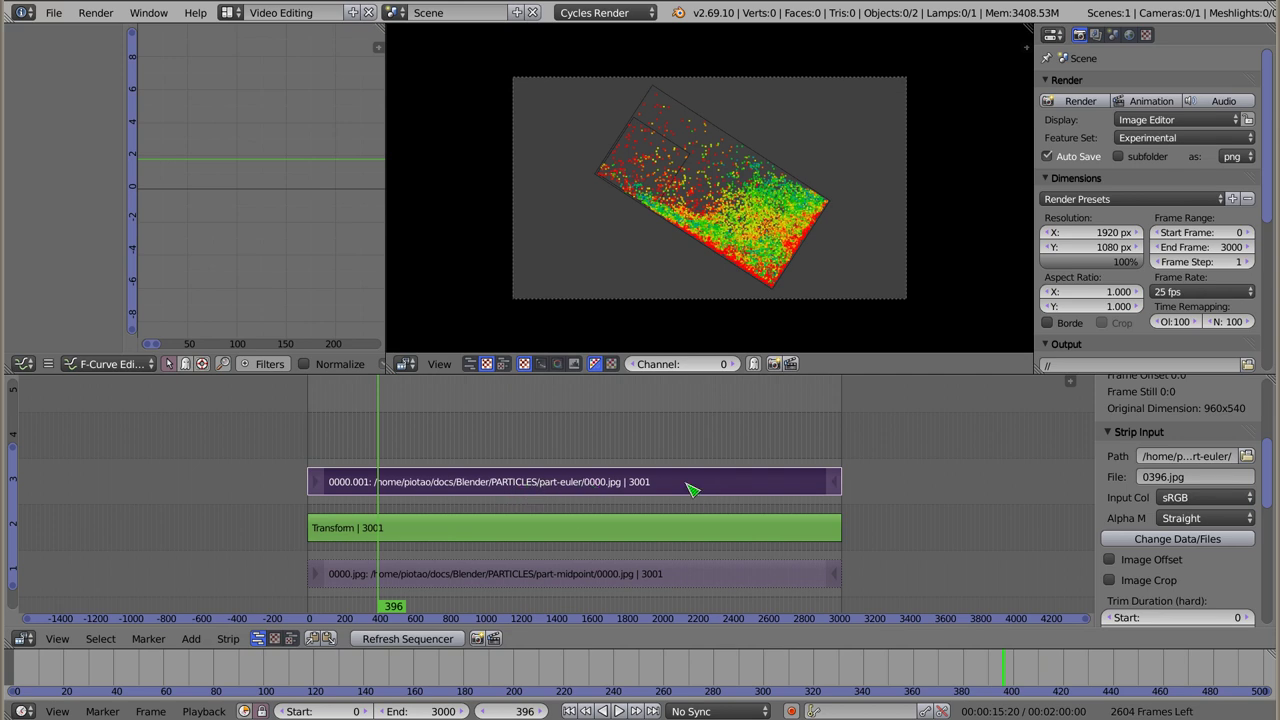
{"action": "key", "text": "h"}
{"action": "key", "text": "shift+a"}
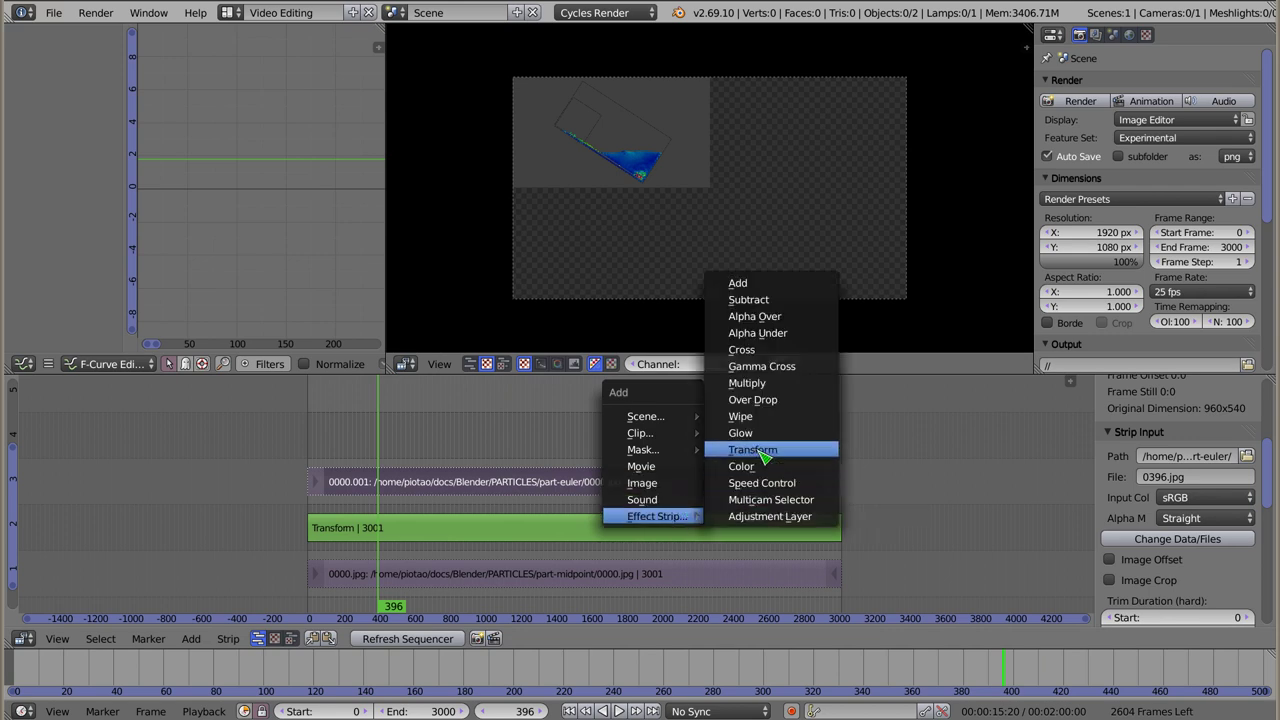
Add a Transform strip on the Euler strip at X 25, Y 25 with uniform scale 0.5.
{"action": "left_click", "coordinate": [762, 455]}
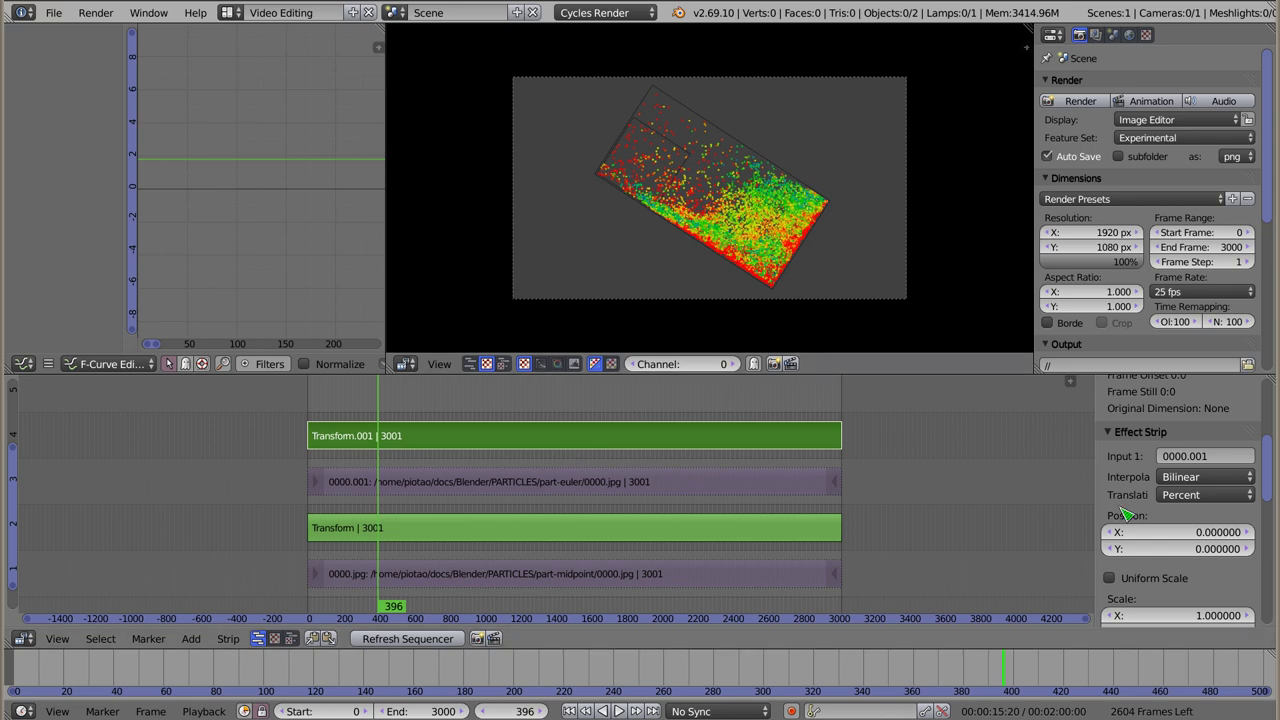
{"action": "left_click", "coordinate": [1178, 535]}
{"action": "type", "text": "25"}
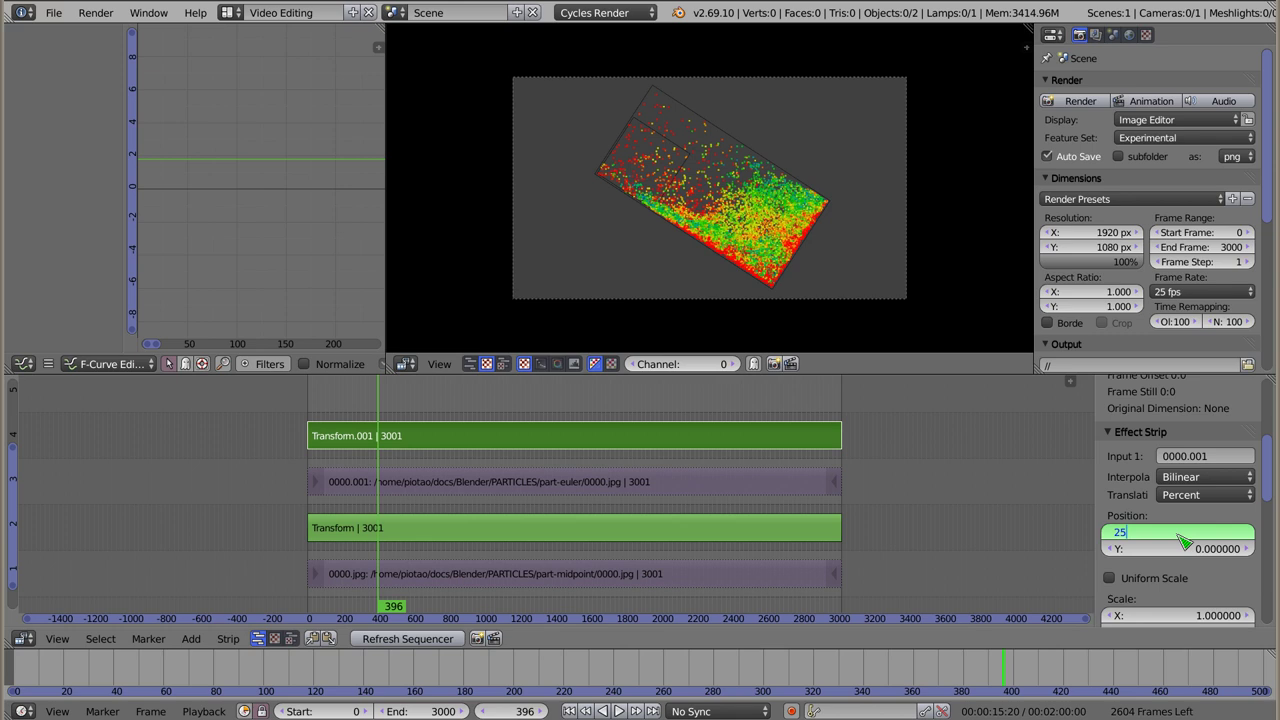
{"action": "key", "text": "Tab"}
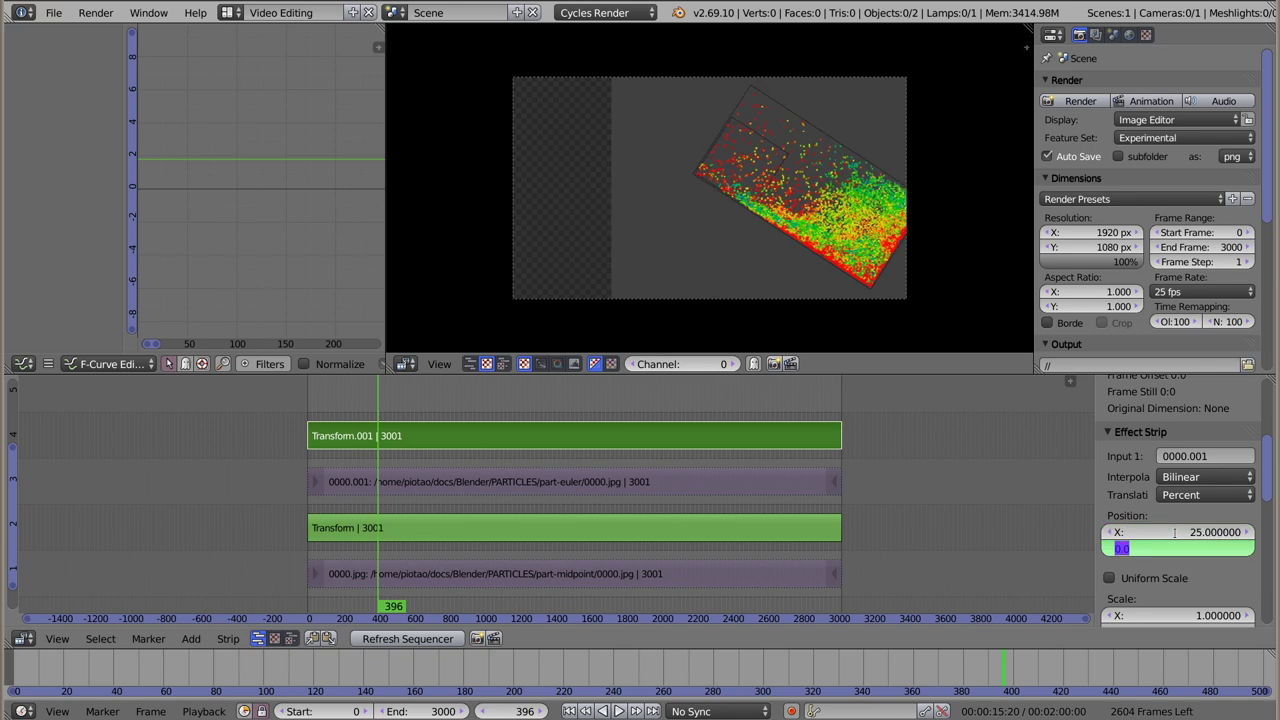
{"action": "type", "text": "25"}
{"action": "key", "text": "Return"}
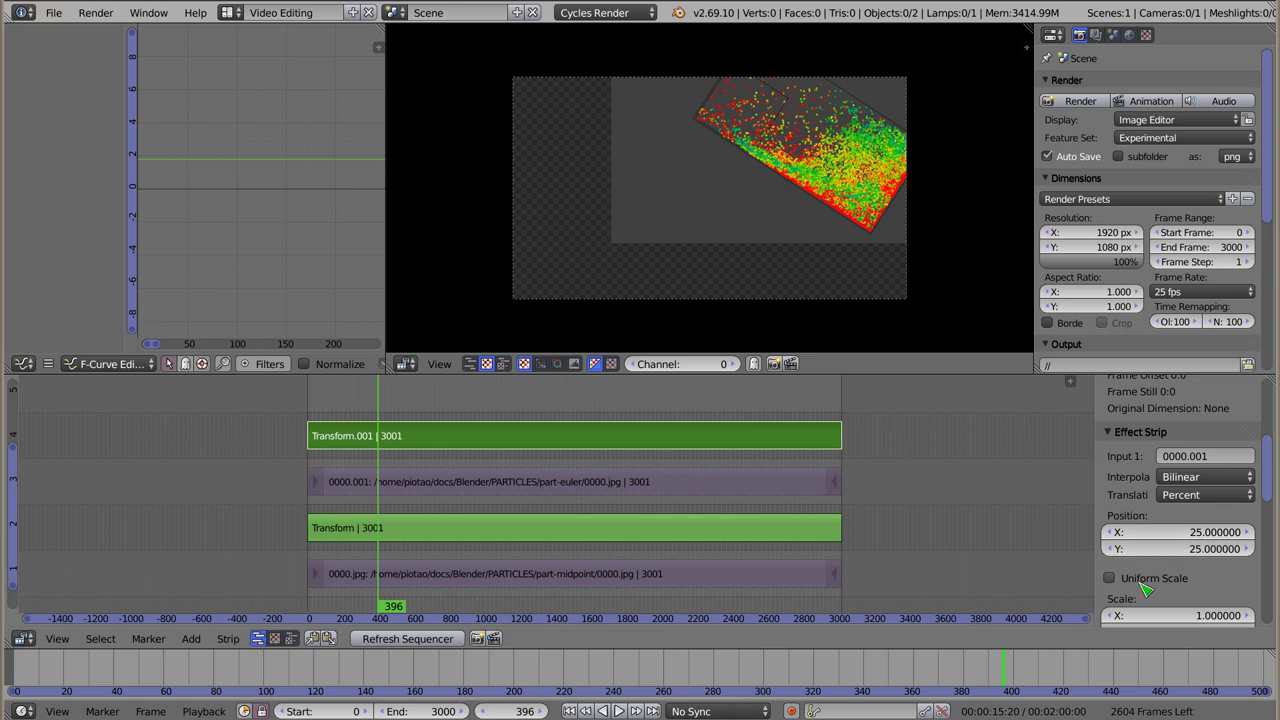
{"action": "scroll", "coordinate": [1160, 585], "scroll_direction": "down", "scroll_amount": 2}
{"action": "left_click", "coordinate": [1121, 498]}
{"action": "left_click", "coordinate": [1195, 525]}
{"action": "type", "text": "0.500000"}
{"action": "key", "text": "Return"}
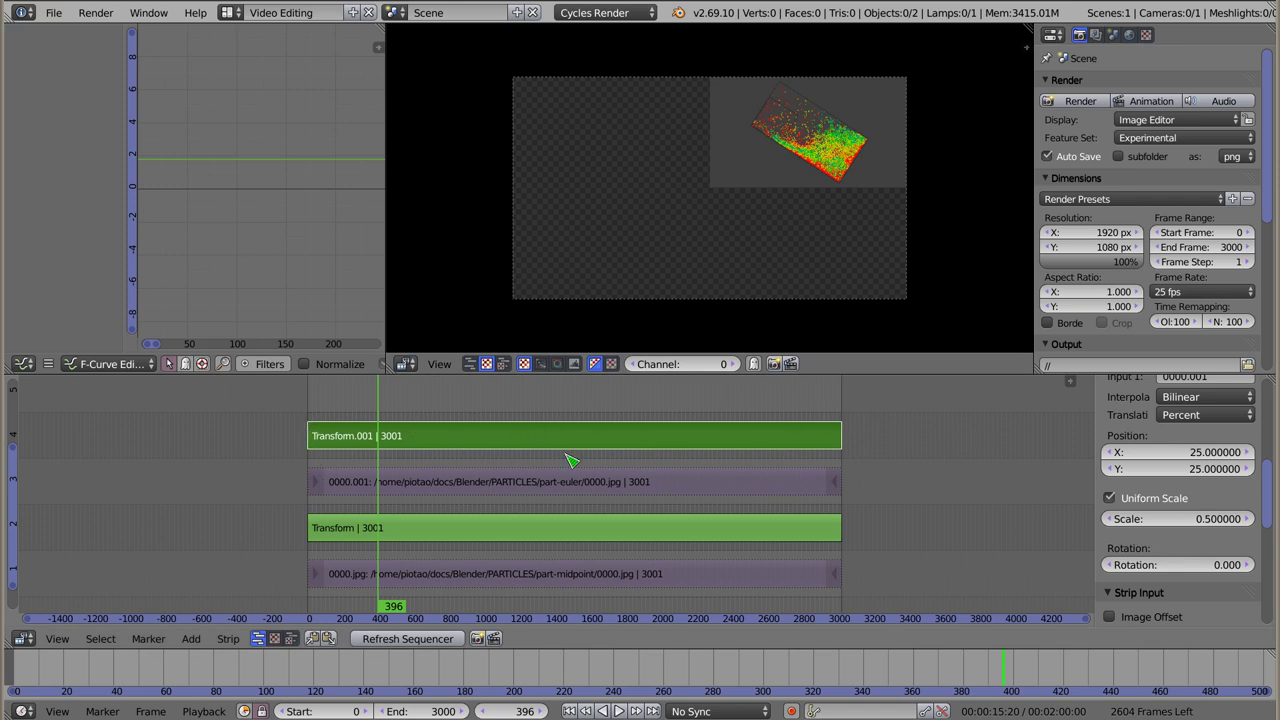
Compare the midpoint Transform strip's settings, then reselect Transform.001.
{"action": "scroll", "coordinate": [1165, 550], "scroll_direction": "up", "scroll_amount": 3}
{"action": "scroll", "coordinate": [1165, 552], "scroll_direction": "up", "scroll_amount": 3}
{"action": "scroll", "coordinate": [1155, 560], "scroll_direction": "up", "scroll_amount": 2}
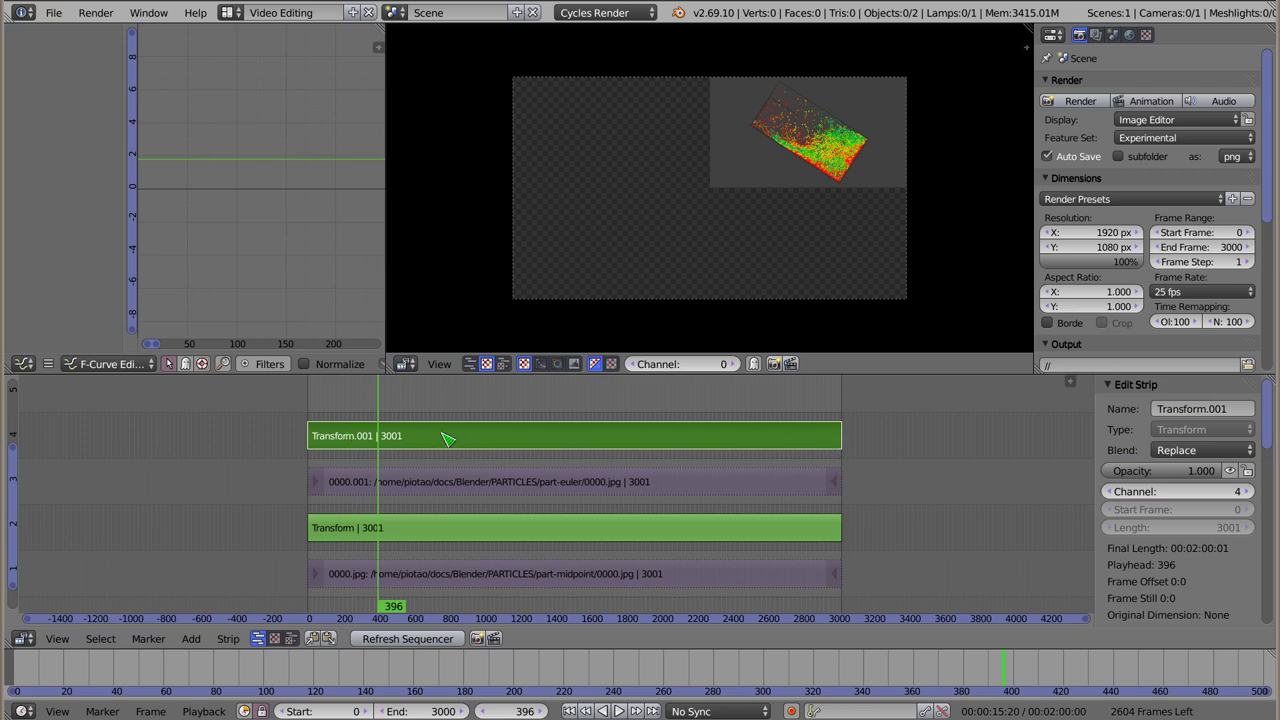
{"action": "right_click", "coordinate": [337, 528]}
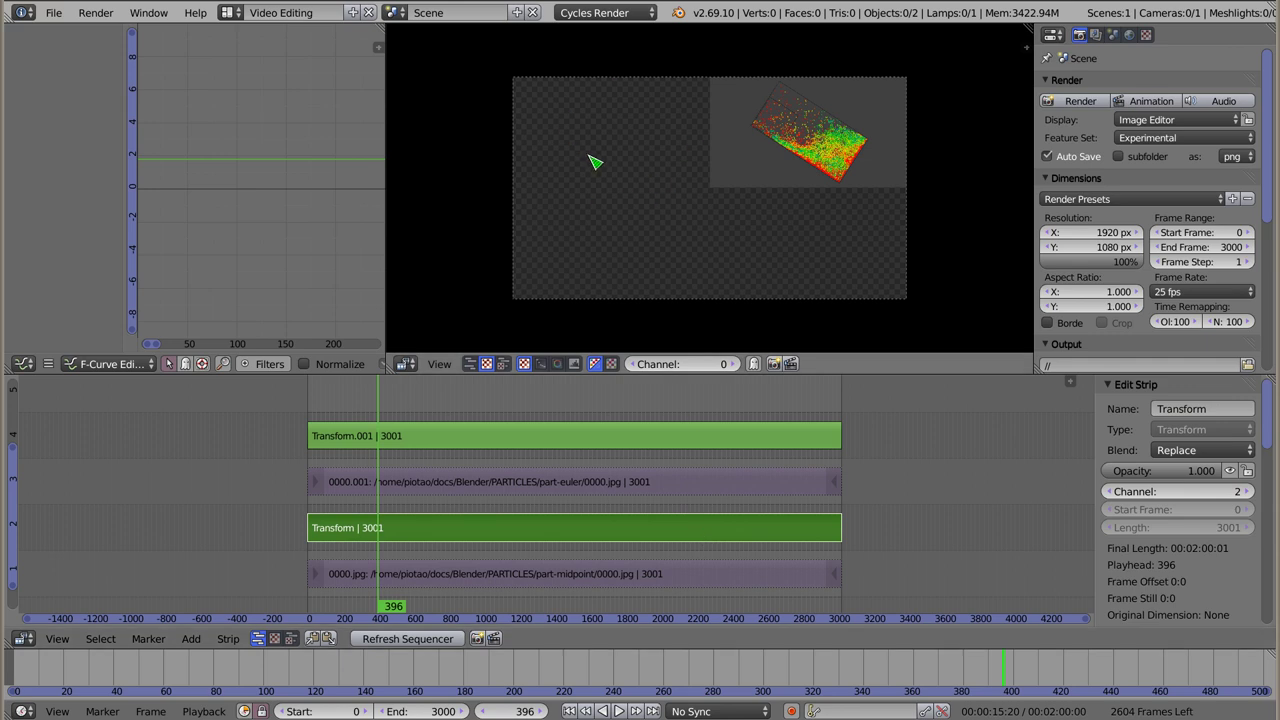
{"action": "right_click", "coordinate": [708, 437]}
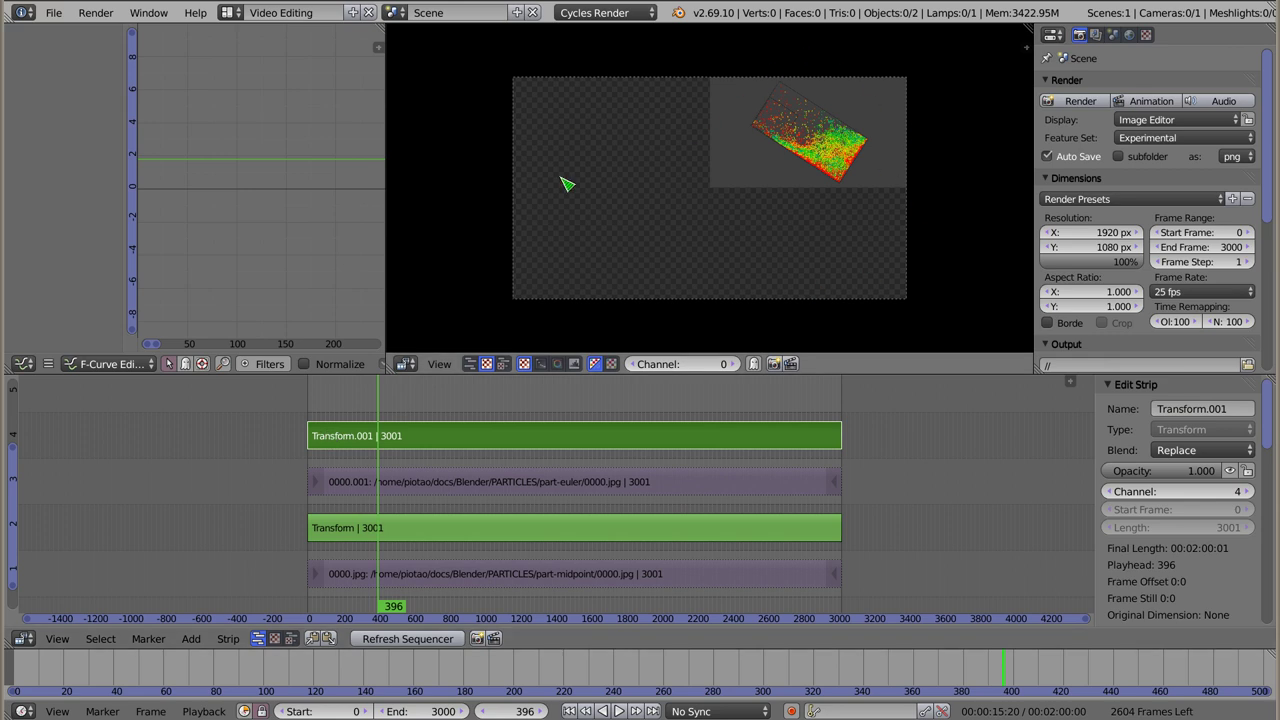
Set Transform.001's blend mode to Over Drop, then check the midpoint and Euler strips.
{"action": "left_click", "coordinate": [1207, 451]}
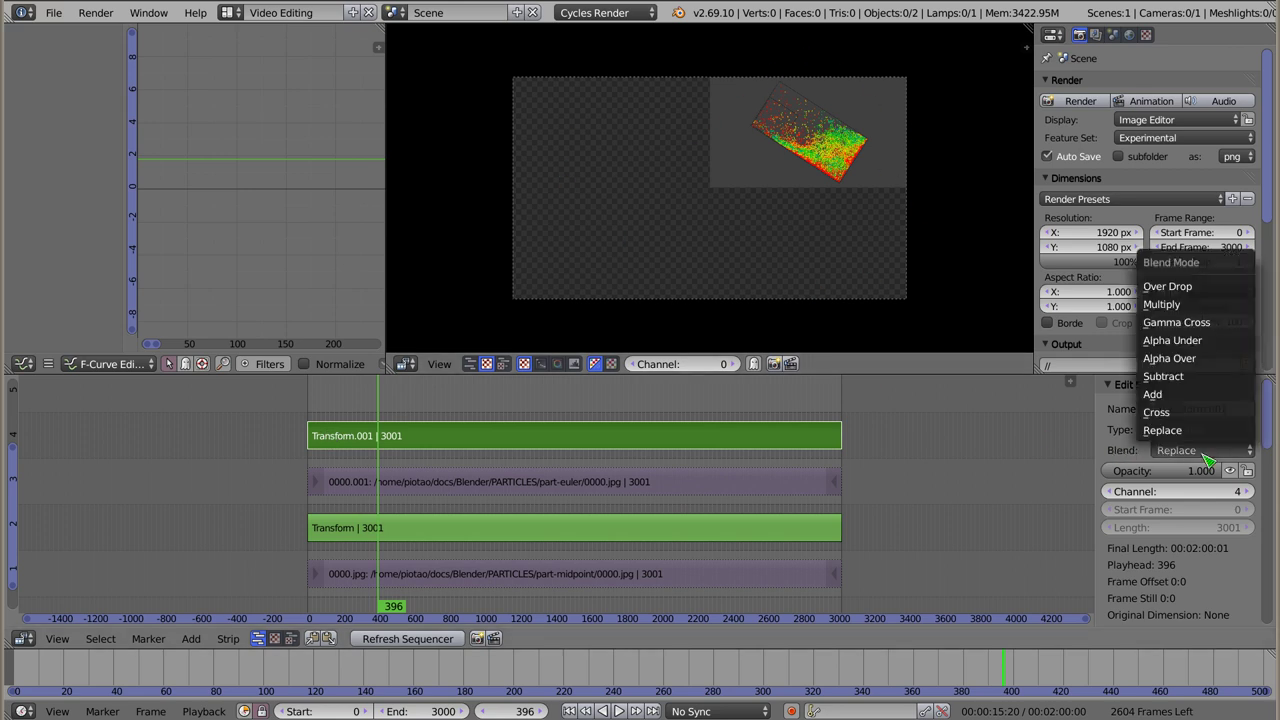
{"action": "left_click", "coordinate": [1209, 286]}
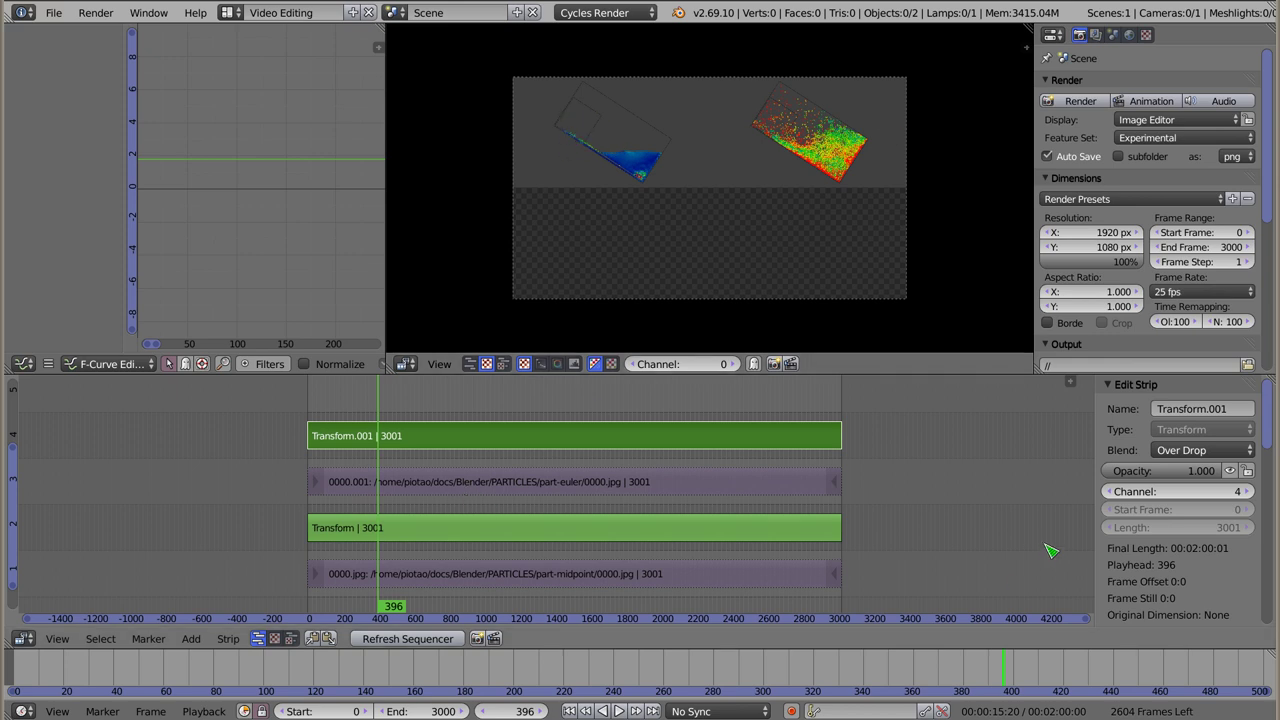
{"action": "left_click", "coordinate": [562, 542]}
{"action": "left_click", "coordinate": [585, 577]}
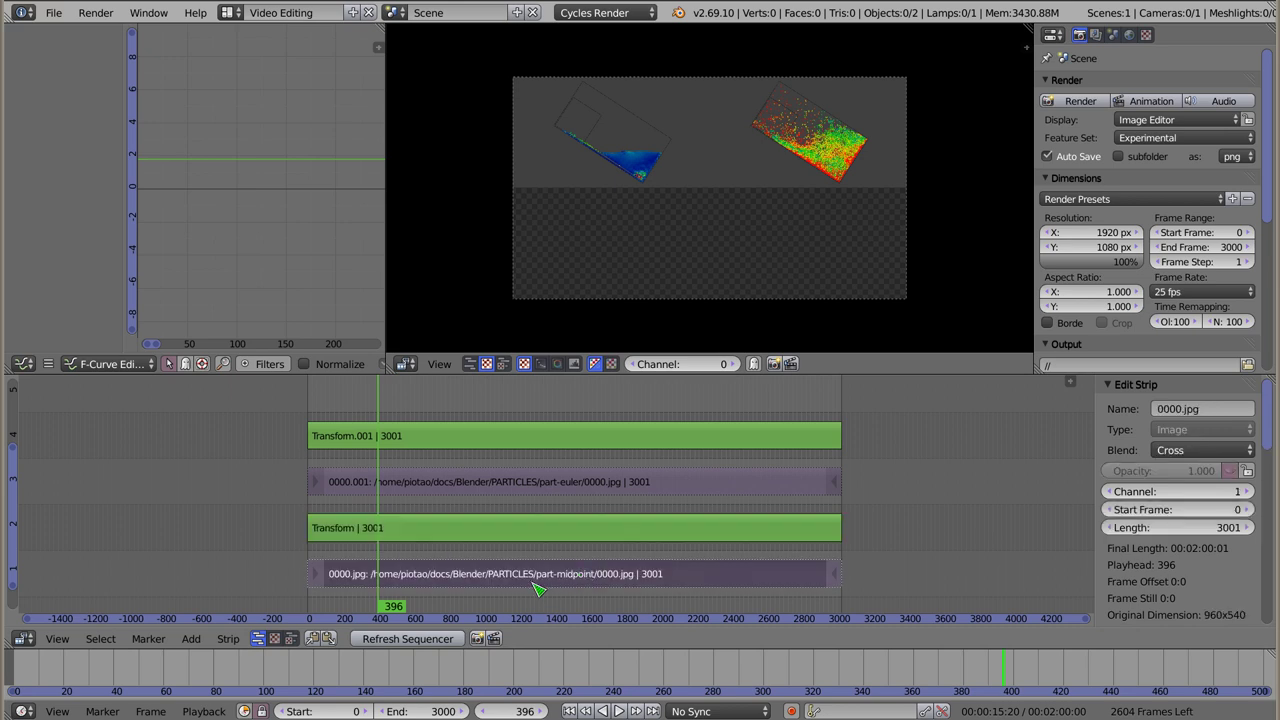
{"action": "left_click", "coordinate": [572, 490]}
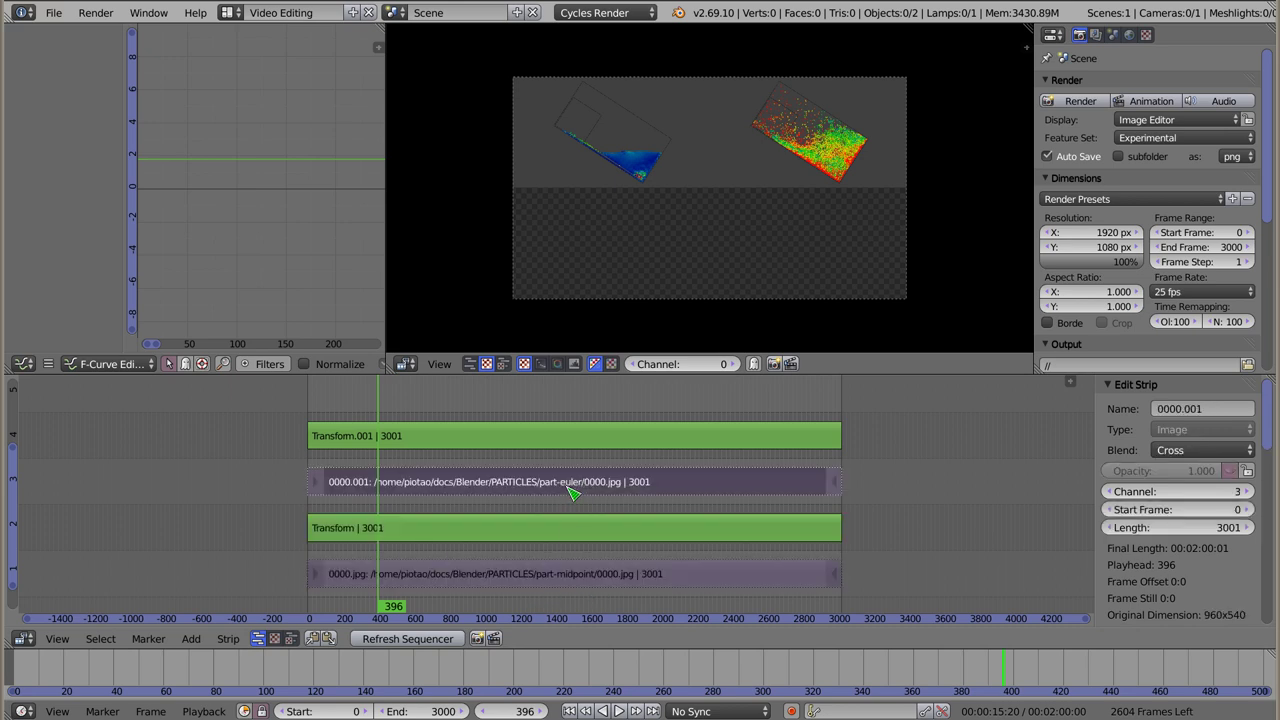
{"action": "middle_click_drag", "start_coordinate": [580, 470], "coordinate": [585, 562]}
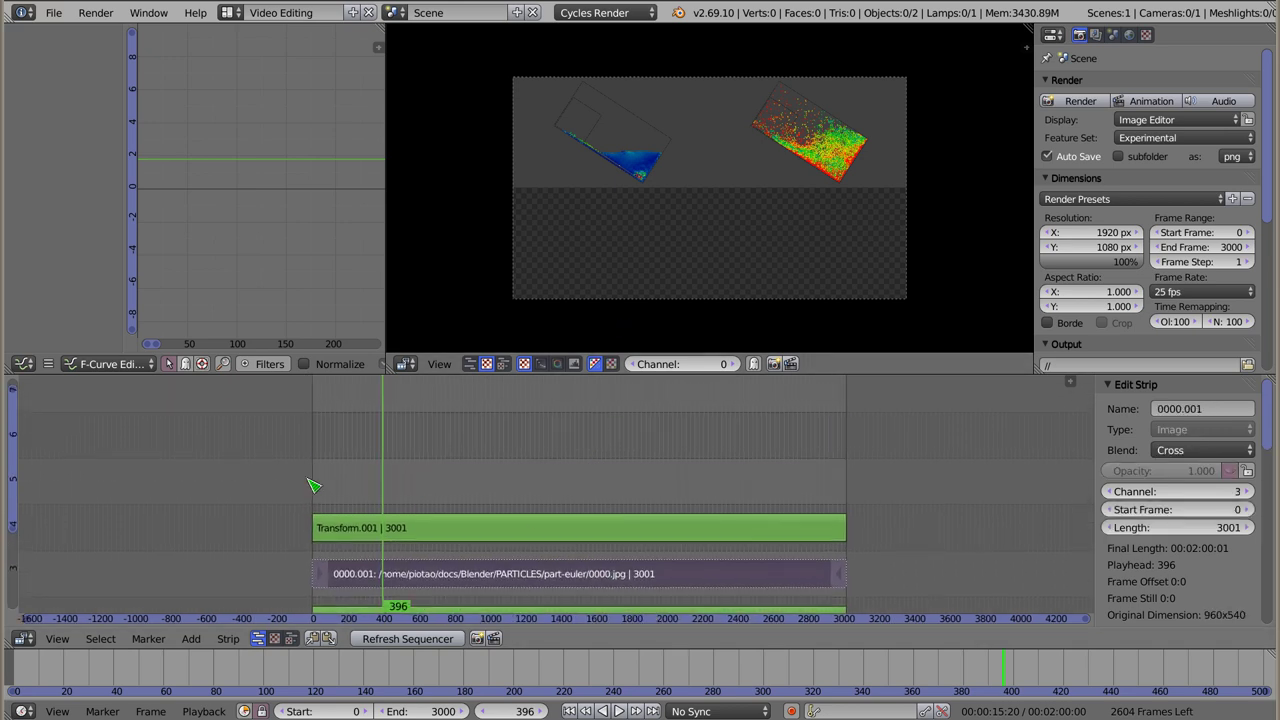
From the first frame, add all part-verlet frames as a new image strip.
{"action": "key", "text": "shift+Left"}
{"action": "key", "text": "shift+a"}
{"action": "left_click", "coordinate": [334, 440]}
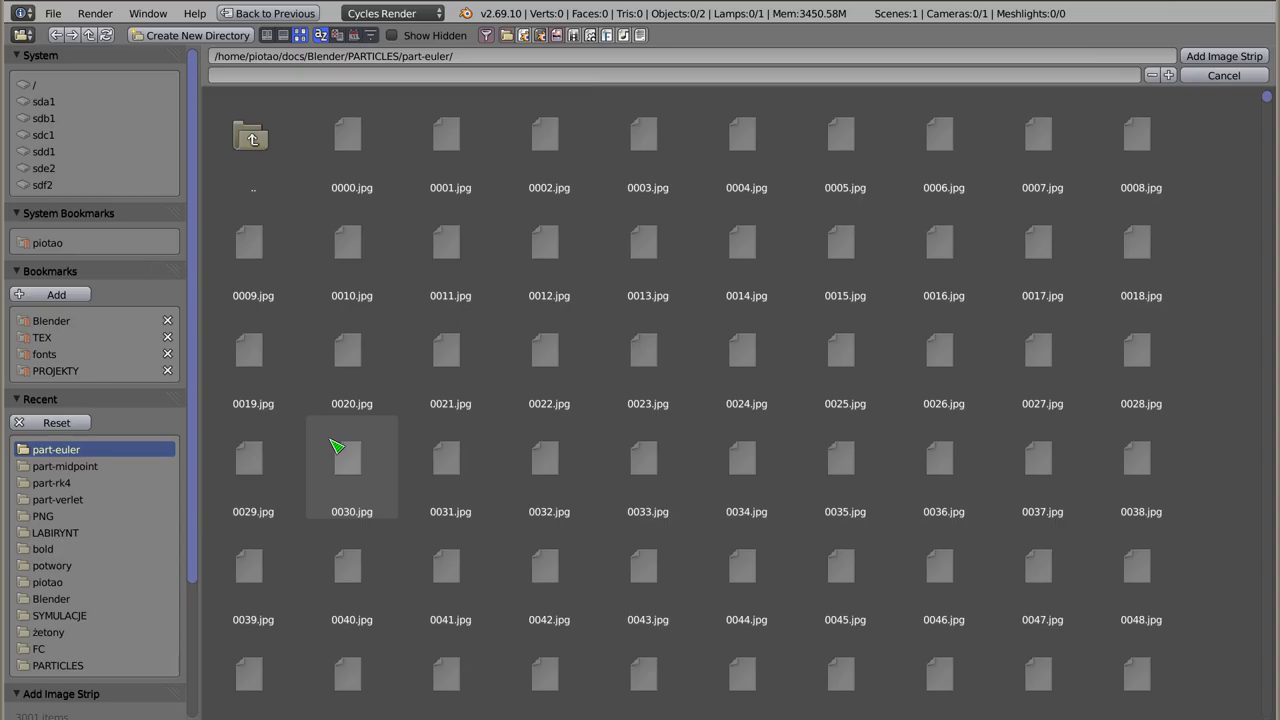
{"action": "left_click", "coordinate": [264, 172]}
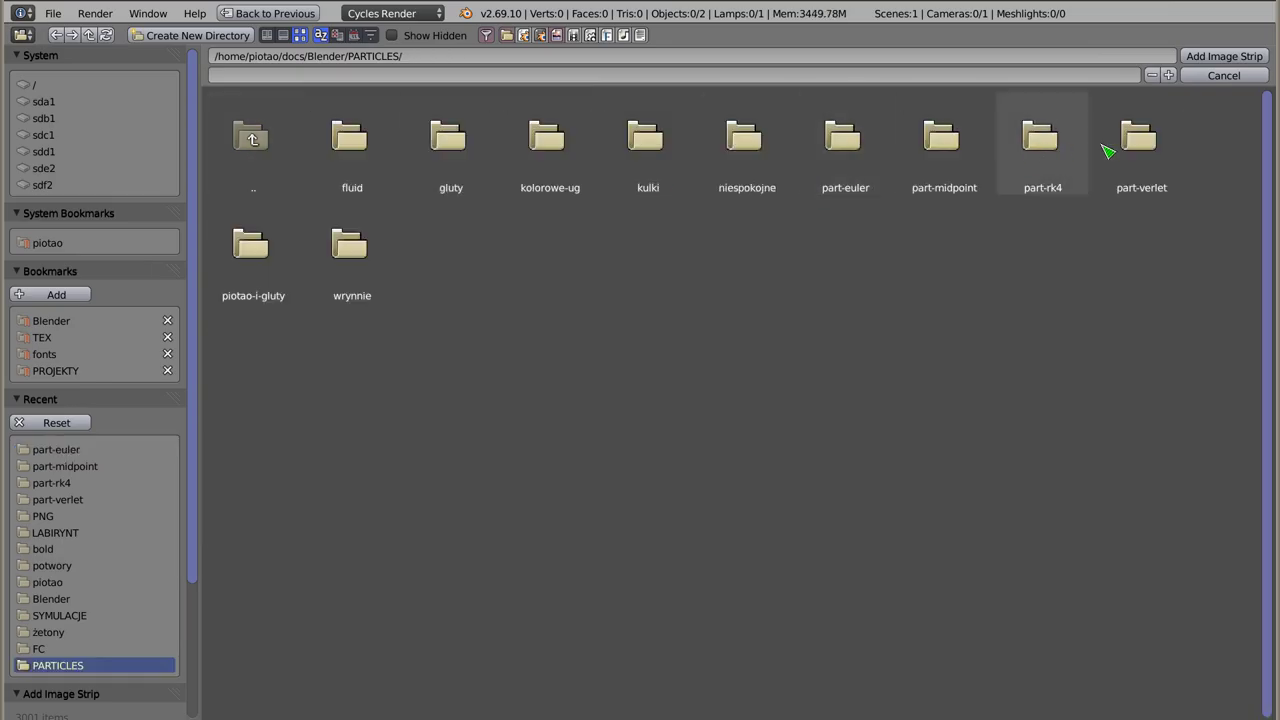
{"action": "left_click", "coordinate": [1140, 148]}
{"action": "key", "text": "a"}
{"action": "left_click", "coordinate": [1224, 56]}
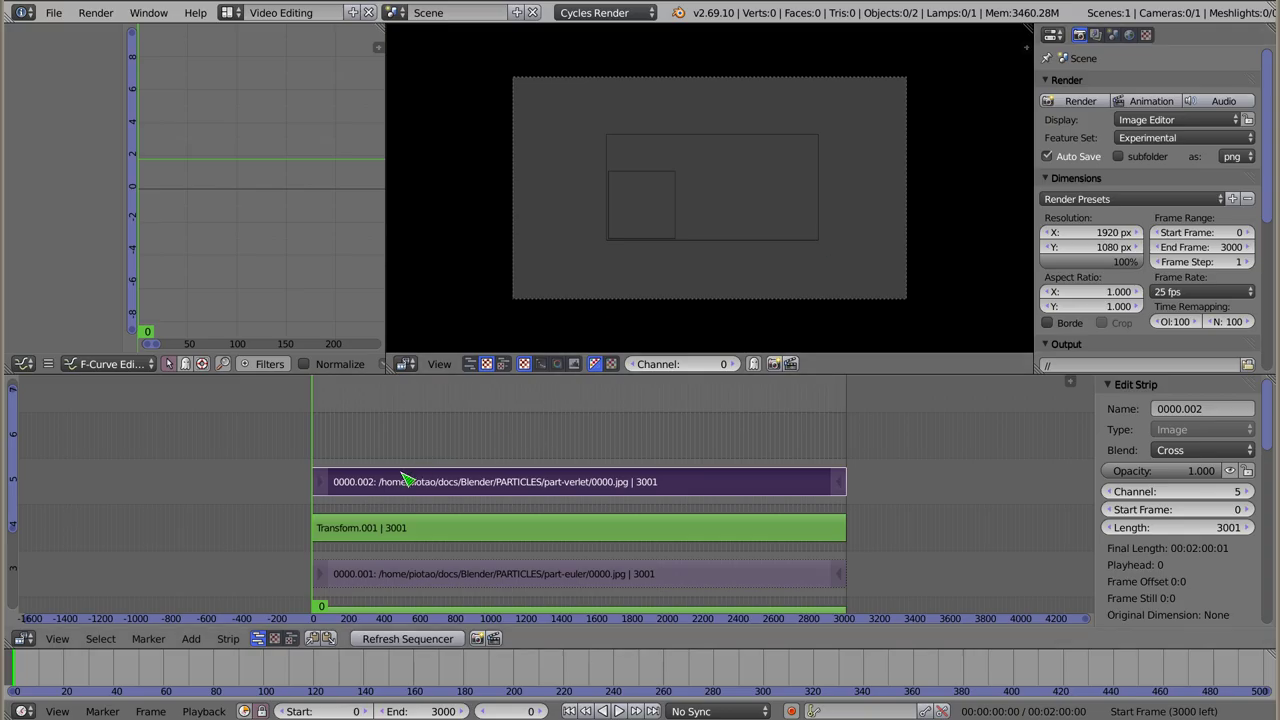
Add a Transform effect on the Verlet strip blending with Over Drop.
{"action": "left_click", "coordinate": [474, 494]}
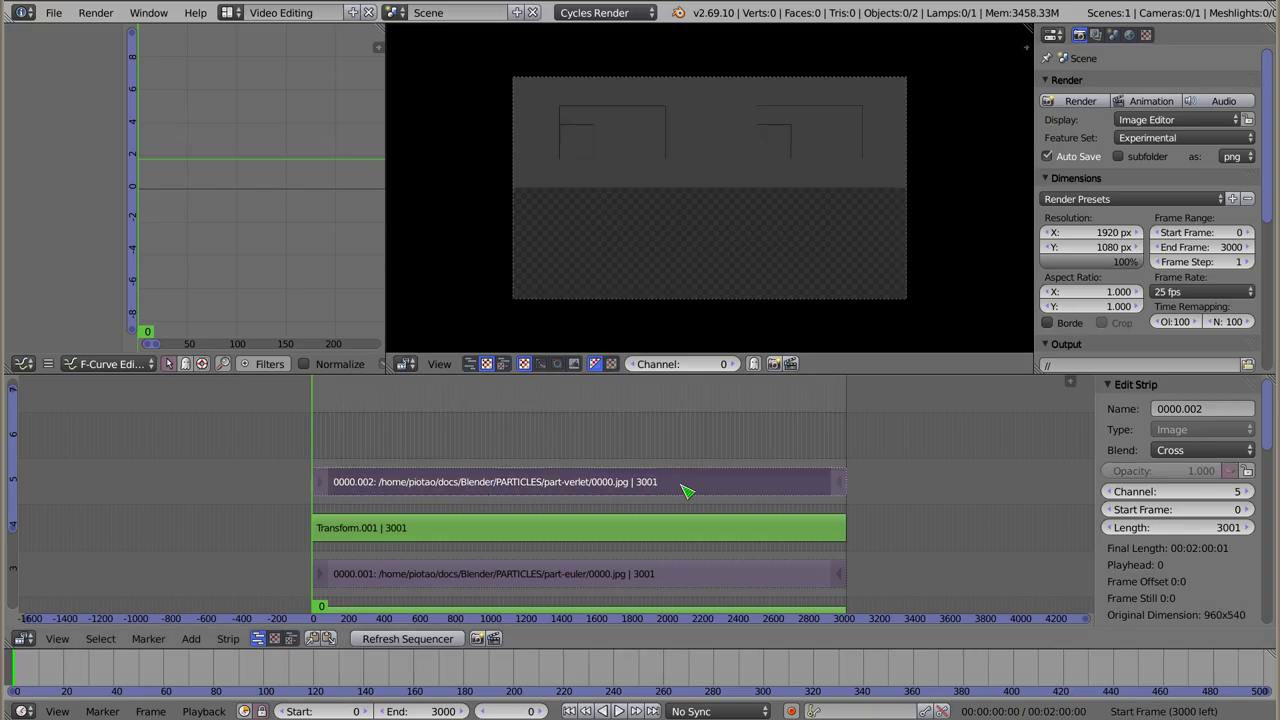
{"action": "key", "text": "shift+a"}
{"action": "key", "text": "shift+a"}
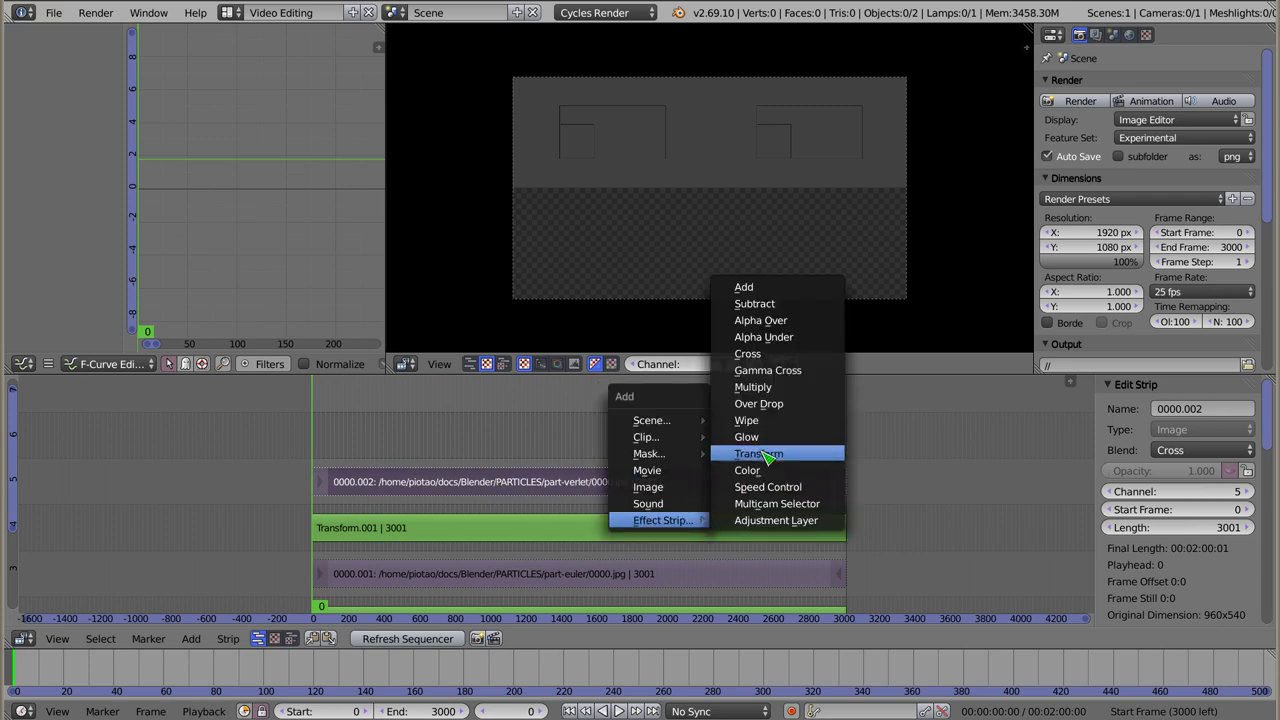
{"action": "left_click", "coordinate": [778, 460]}
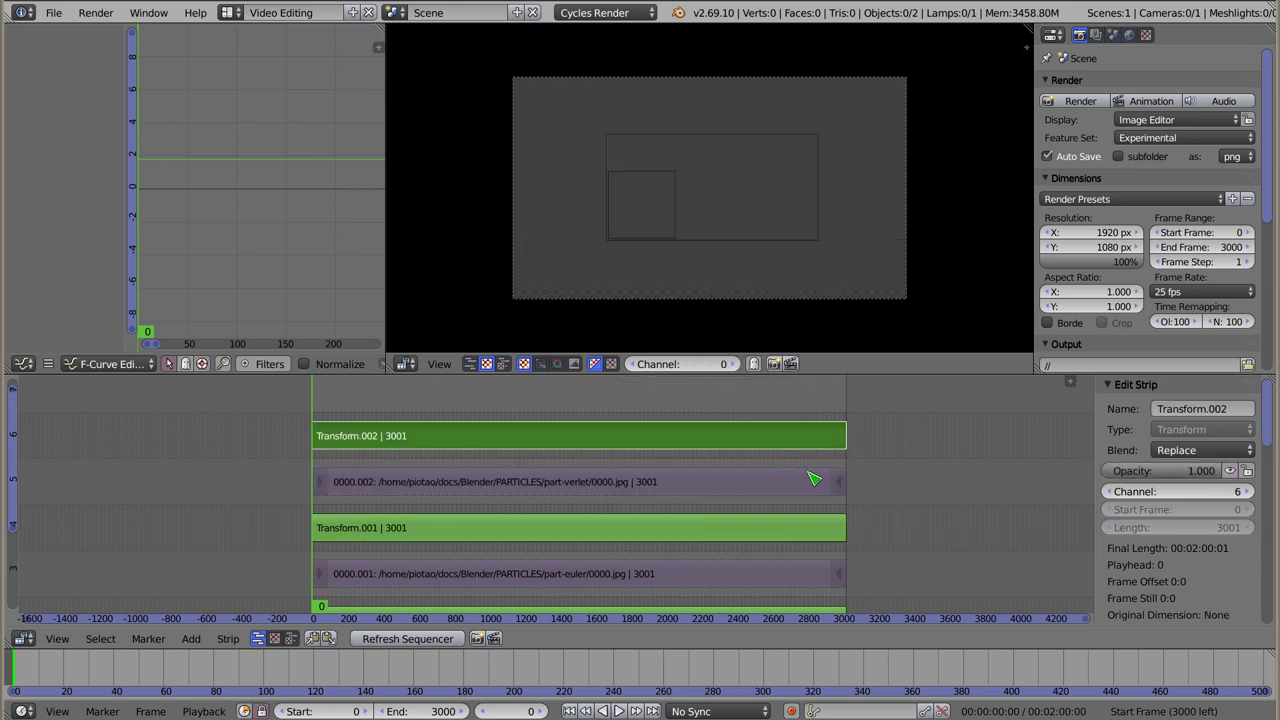
{"action": "left_click", "coordinate": [1181, 451]}
{"action": "left_click", "coordinate": [1197, 286]}
Set the Verlet Transform to Position X -25, Y -25 with uniform scale 0.5.
{"action": "scroll", "coordinate": [1150, 553], "scroll_direction": "down", "scroll_amount": 3}
{"action": "scroll", "coordinate": [1155, 545], "scroll_direction": "down", "scroll_amount": 3}
{"action": "left_click", "coordinate": [1180, 499]}
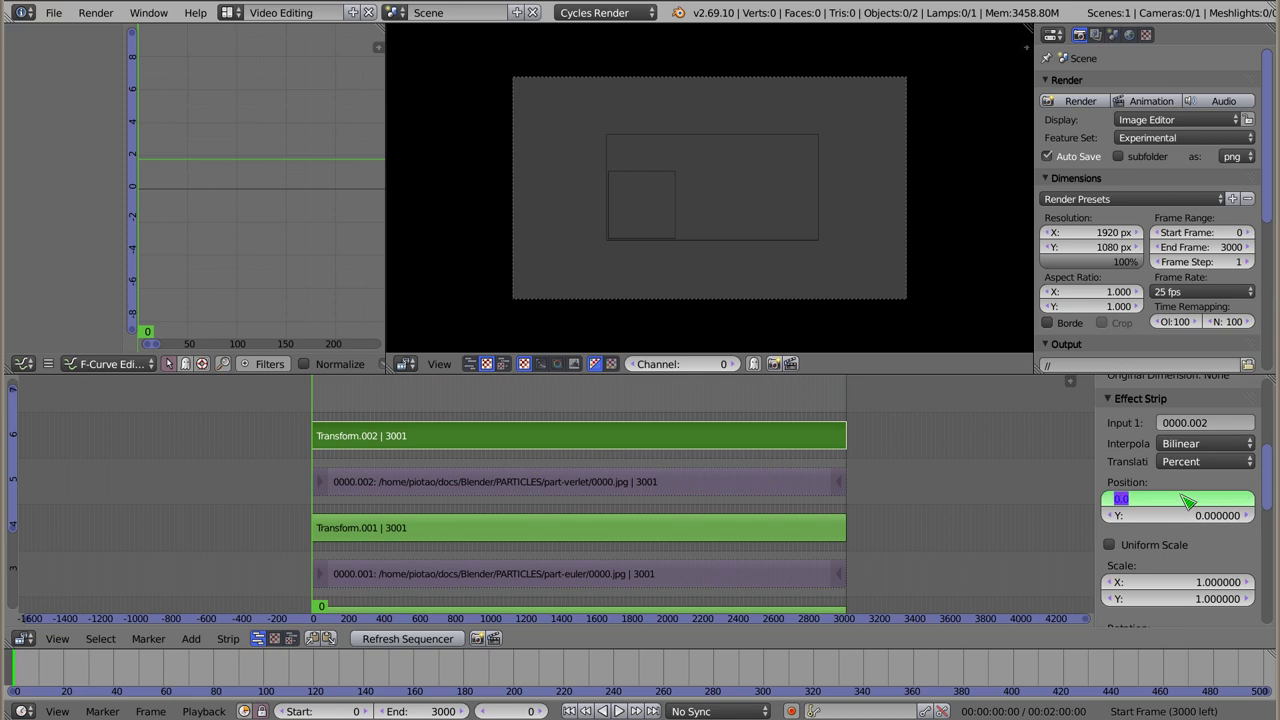
{"action": "key", "text": "Tab"}
{"action": "key", "text": "Return"}
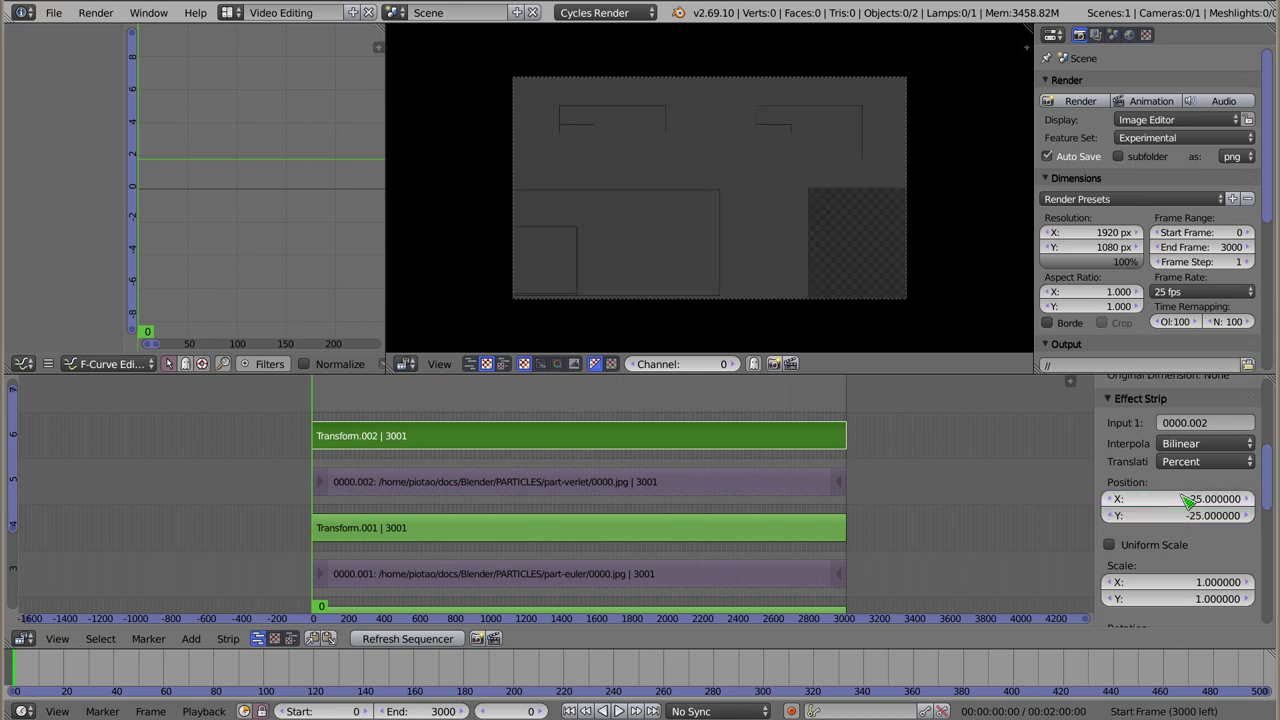
{"action": "left_click", "coordinate": [1138, 548]}
{"action": "left_click", "coordinate": [1180, 566]}
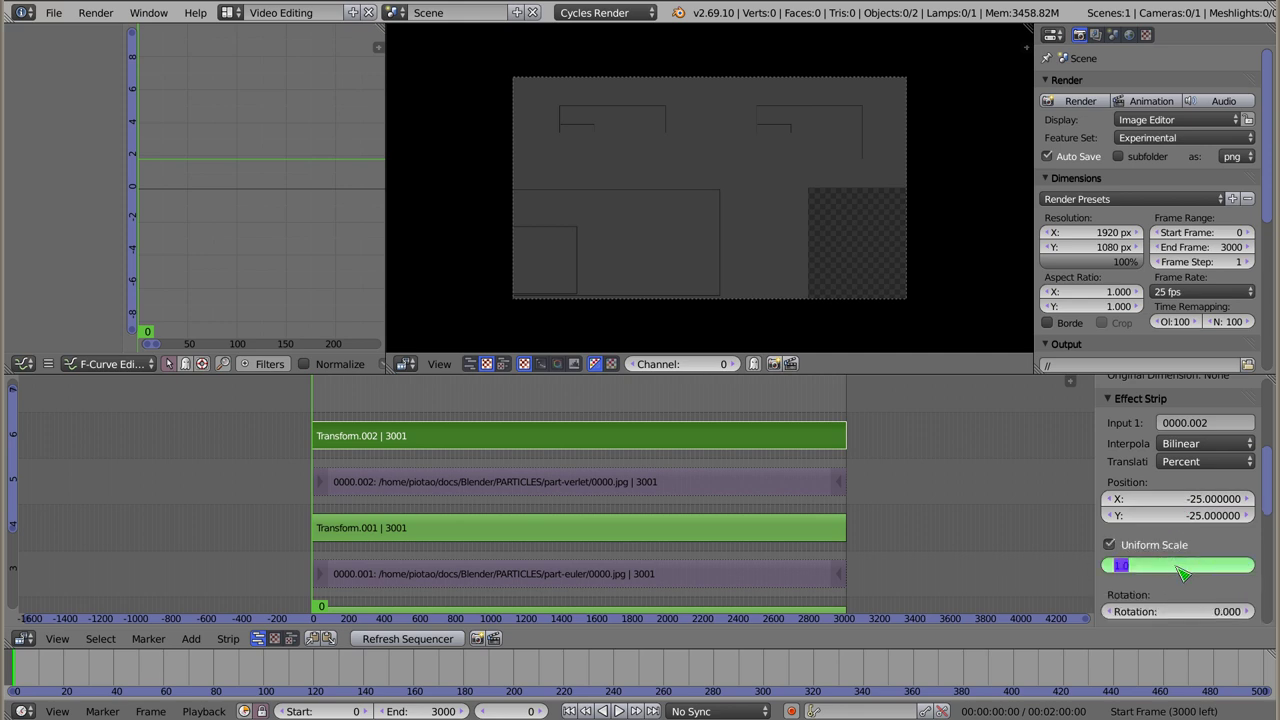
{"action": "type", "text": "0.5"}
{"action": "key", "text": "Return"}
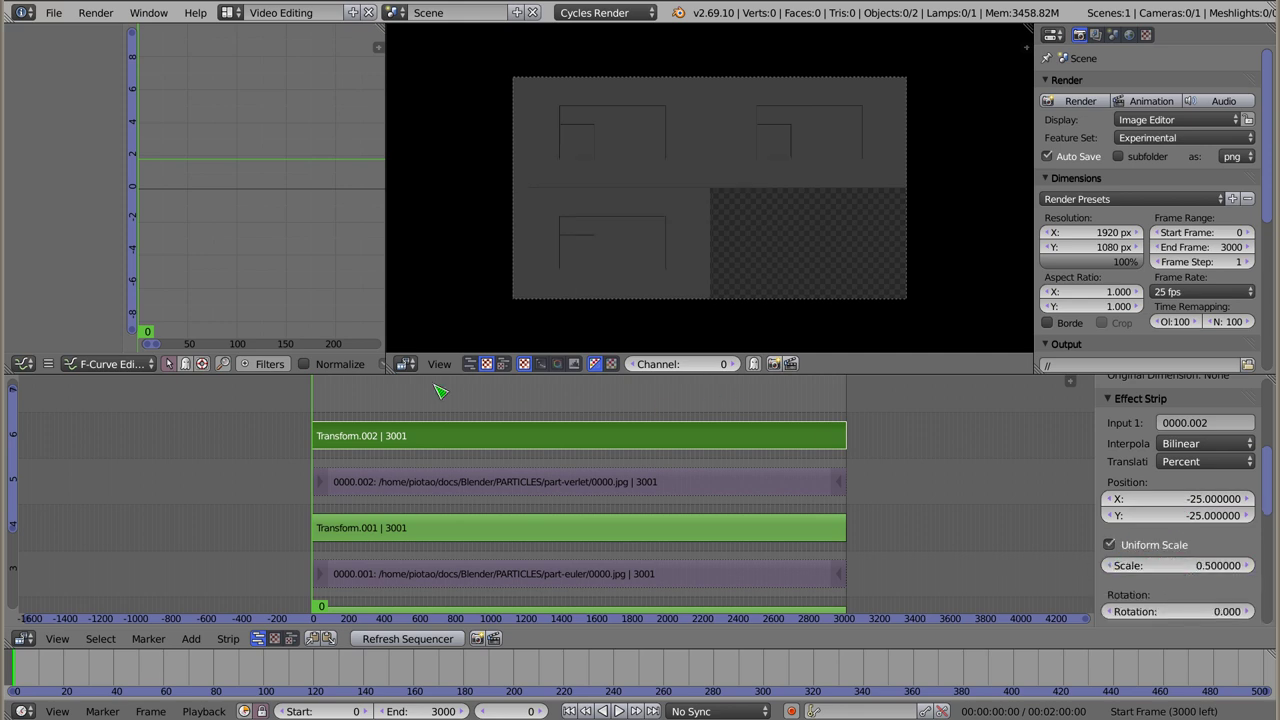
Scrub the playhead forward to frame 970 to view the three half-size renders.
{"action": "left_click", "coordinate": [325, 418]}
{"action": "left_click_drag", "start_coordinate": [350, 414], "coordinate": [430, 403]}
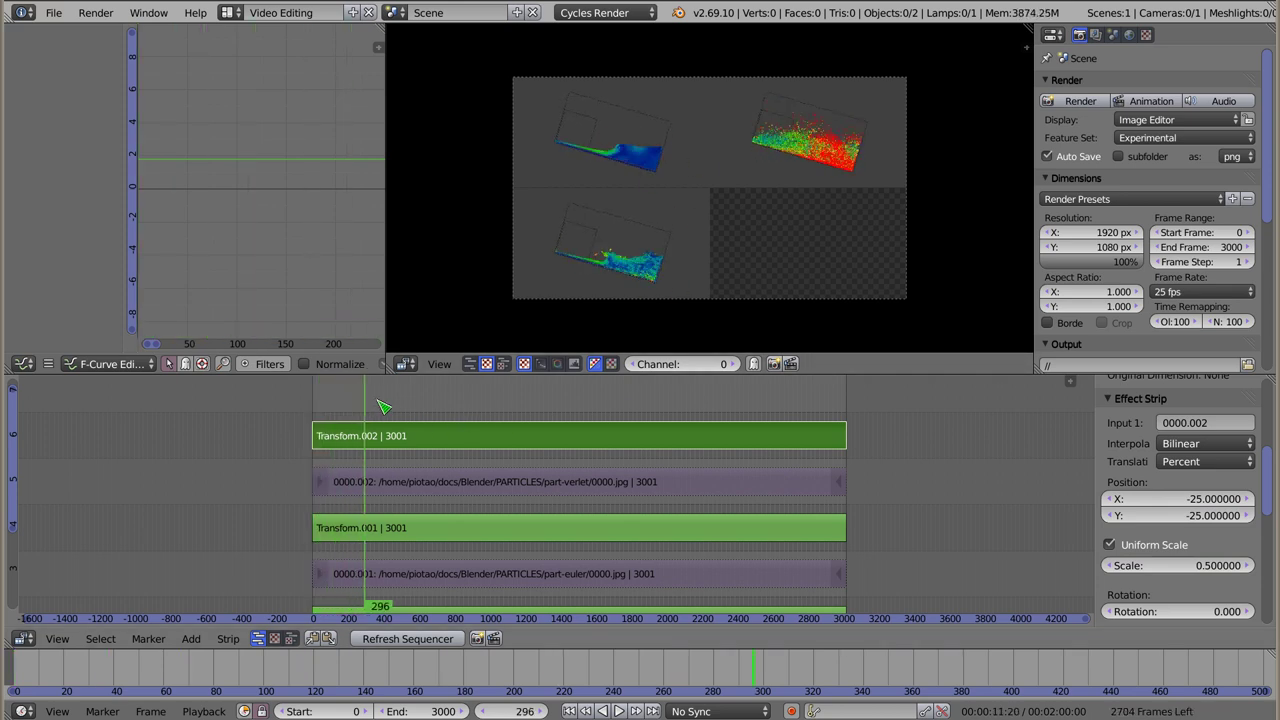
{"action": "left_click", "coordinate": [485, 402]}
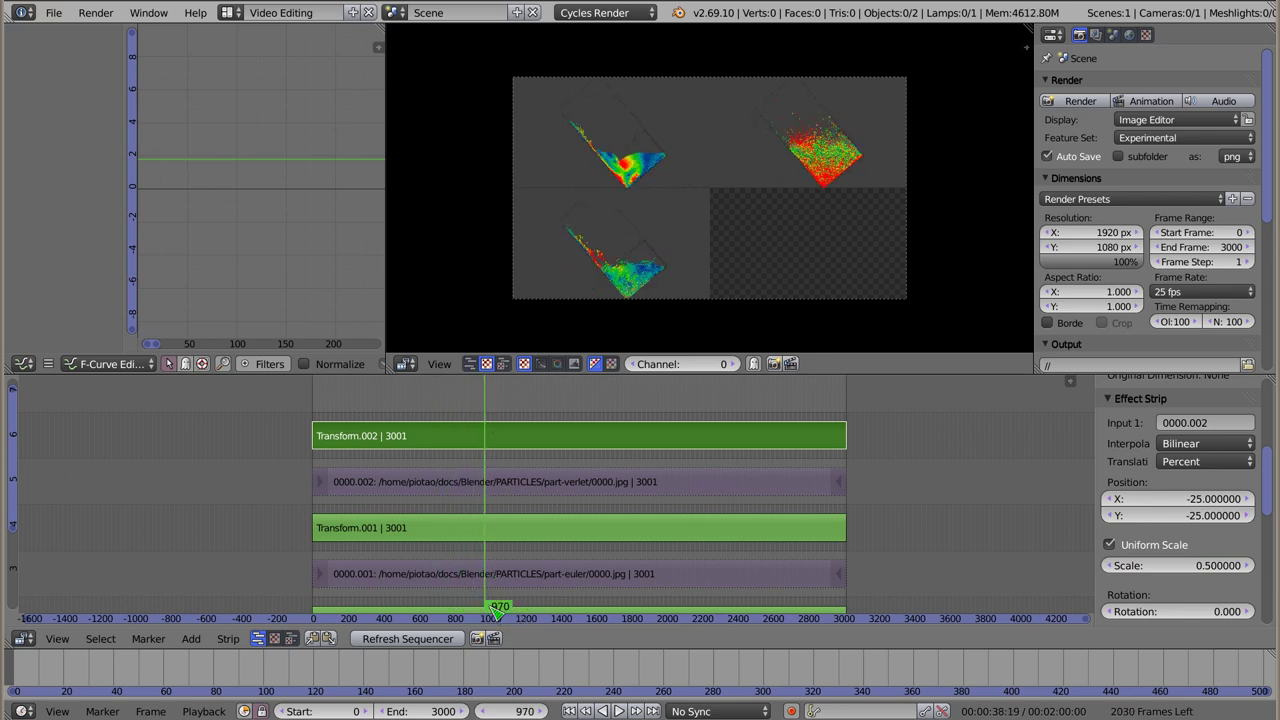
{"action": "scroll", "coordinate": [1183, 590], "scroll_direction": "up", "scroll_amount": 5}
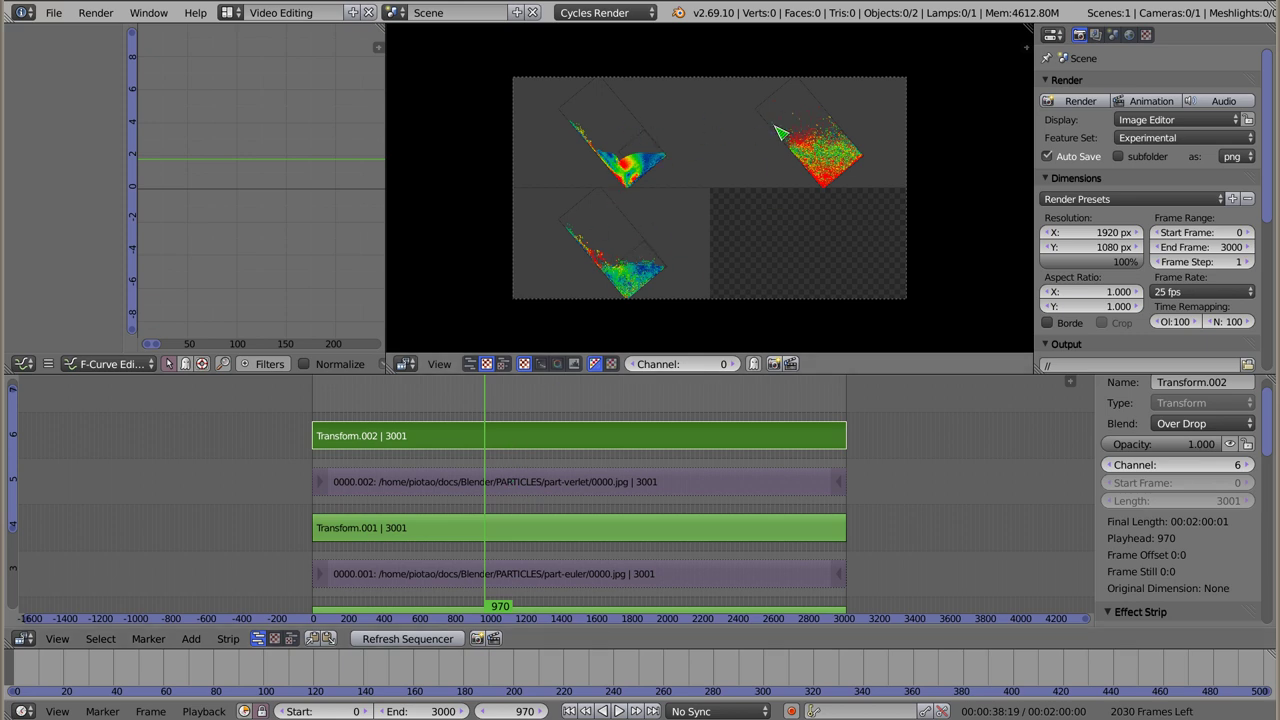
Add every frame of the PARTICLES/part-rk4 image sequence as a new strip on channel 7.
{"action": "middle_click_drag", "start_coordinate": [427, 404], "coordinate": [447, 474]}
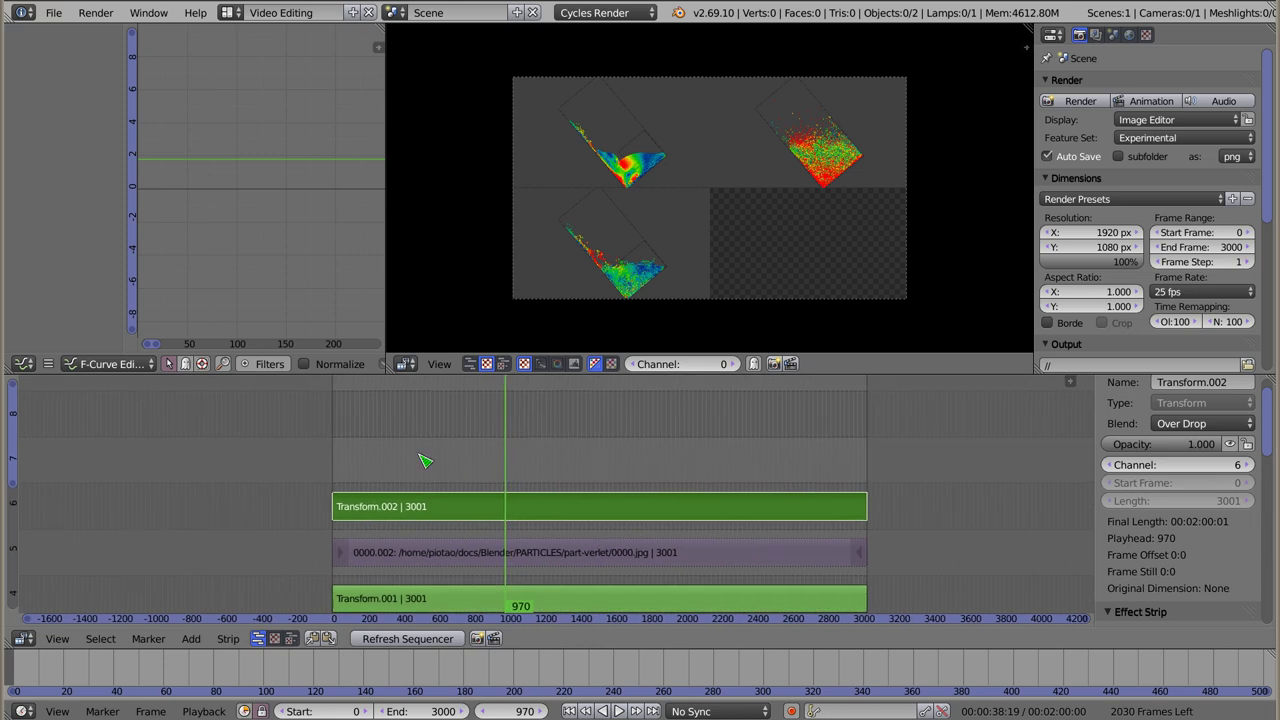
{"action": "key", "text": "shift+a"}
{"action": "left_click", "coordinate": [412, 430]}
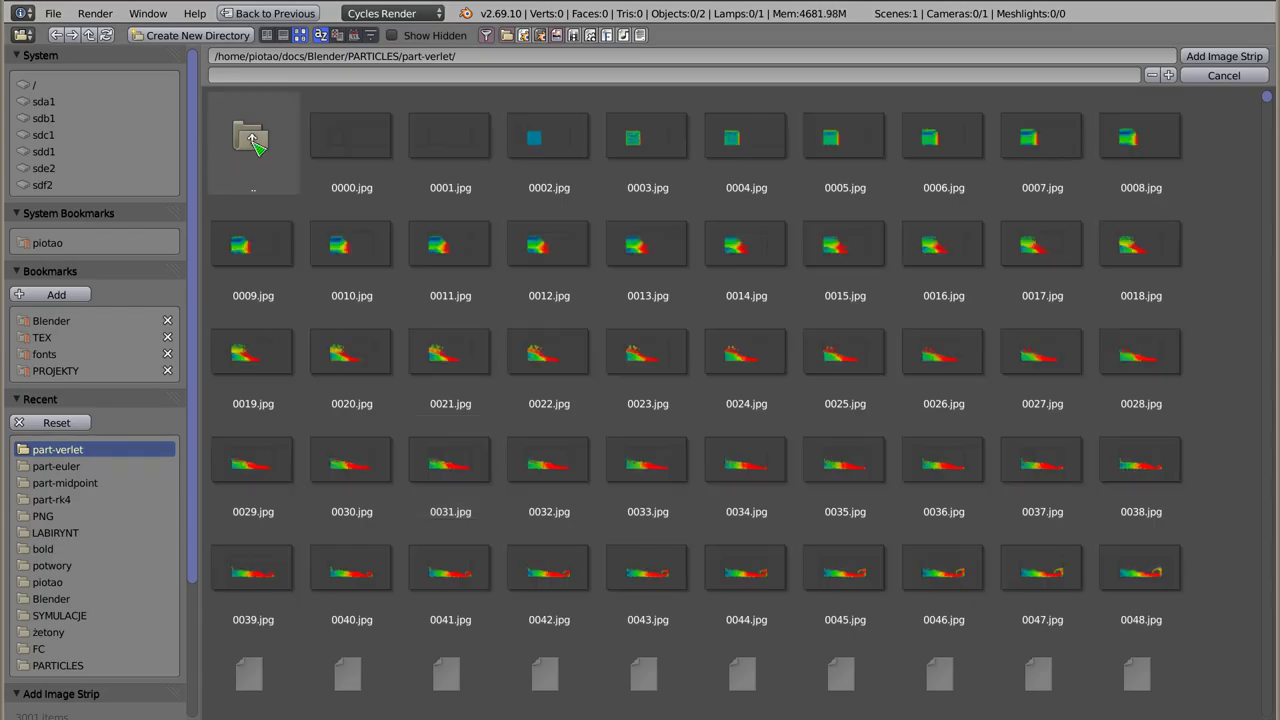
{"action": "left_click", "coordinate": [254, 141]}
{"action": "left_click", "coordinate": [1055, 142]}
{"action": "key", "text": "a"}
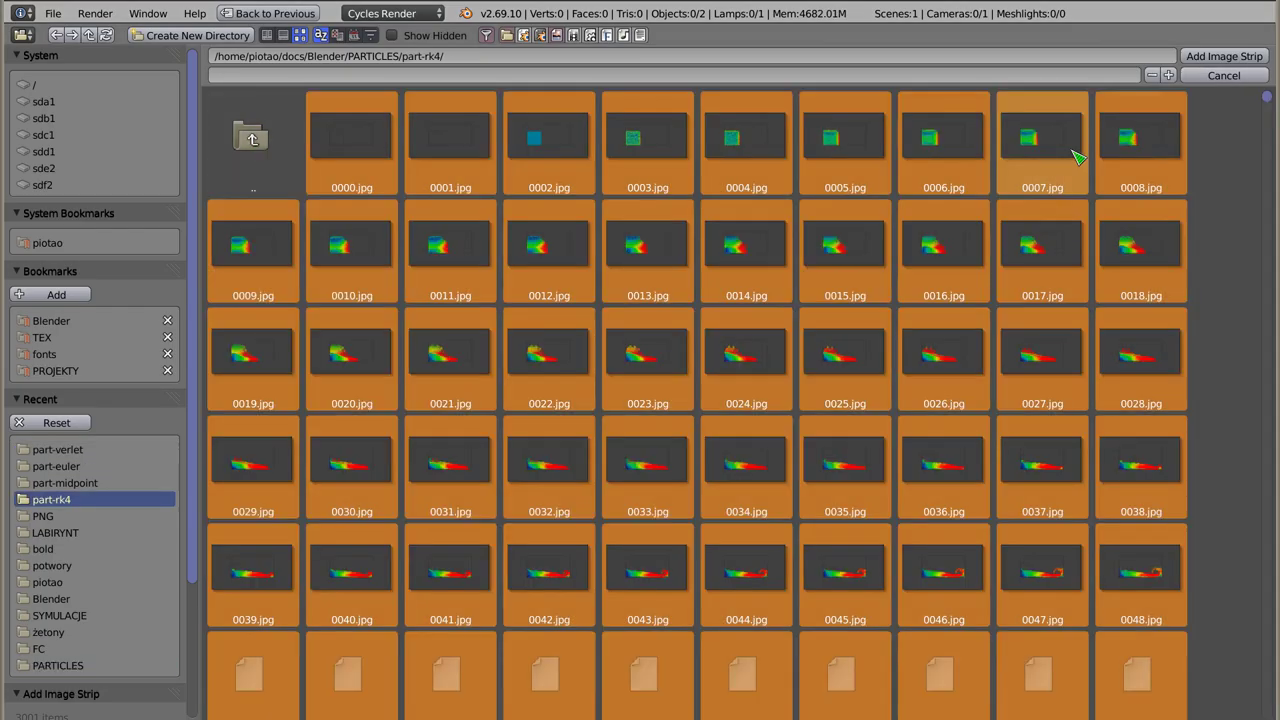
{"action": "left_click", "coordinate": [1224, 56]}
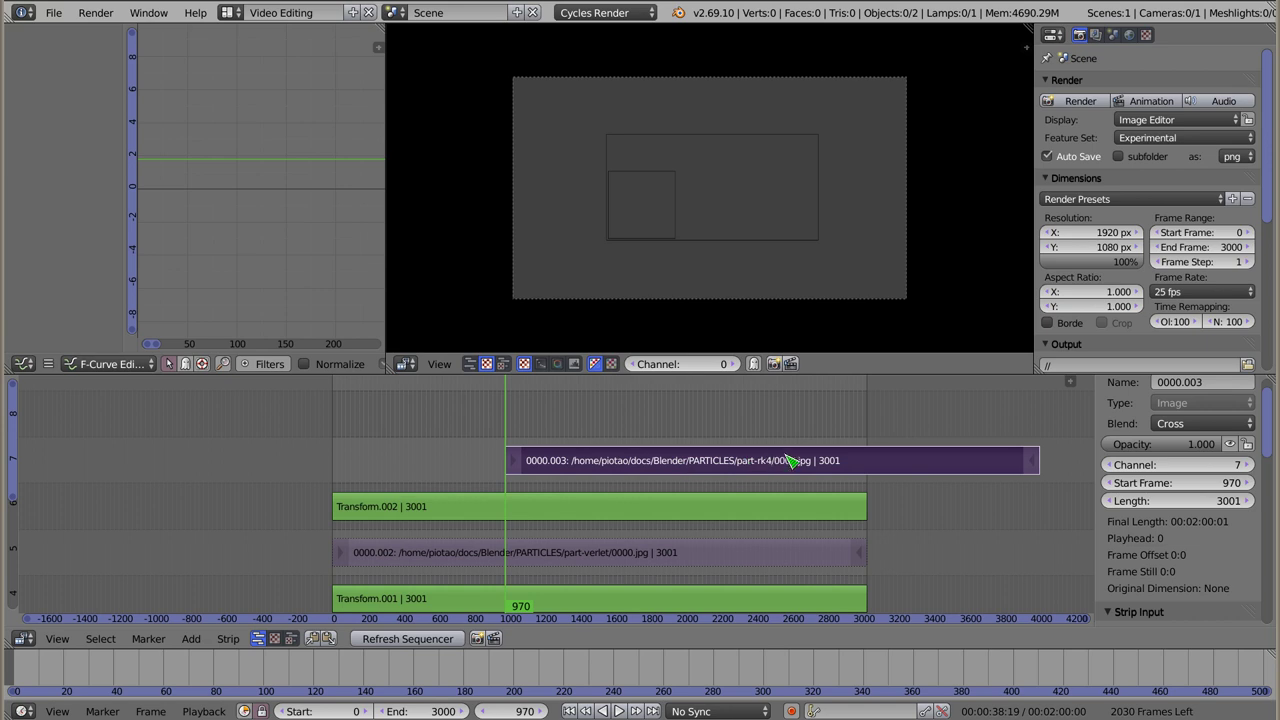
Return the playhead to frame 0 and make the part-rk4 strip start at frame 0.
{"action": "key", "text": "g"}
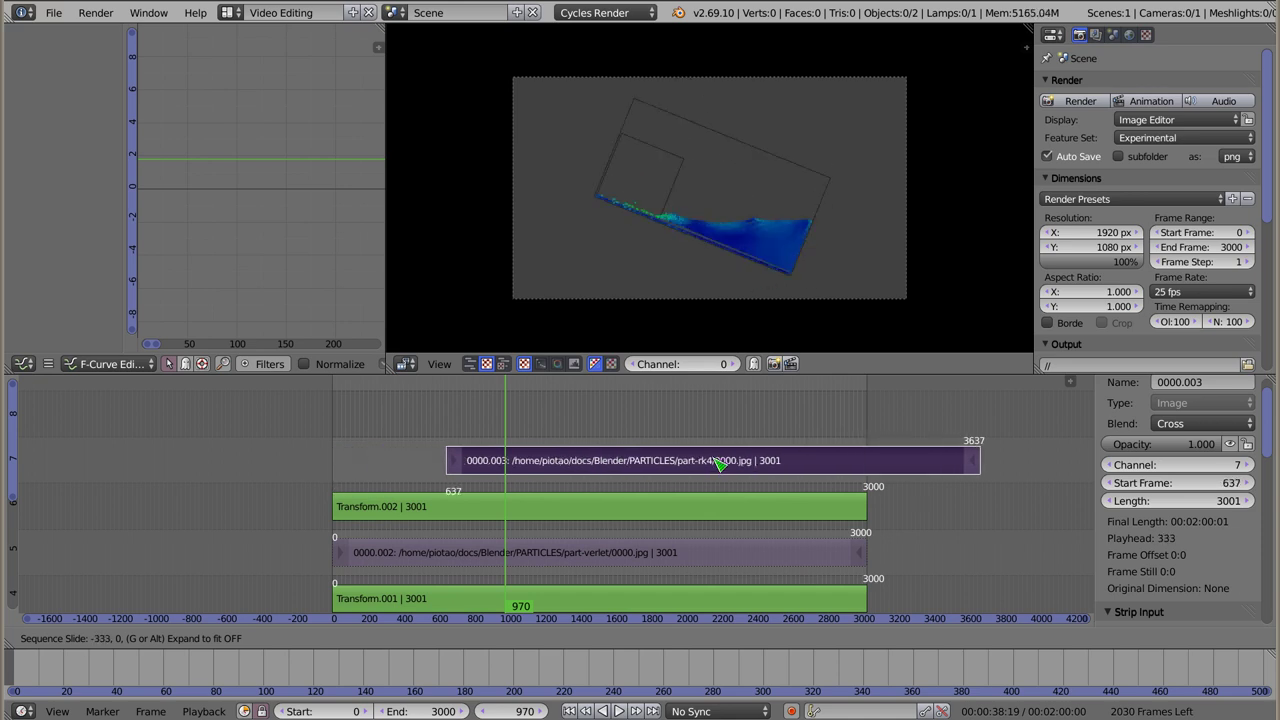
{"action": "key", "text": "Escape"}
{"action": "left_click", "coordinate": [358, 443]}
{"action": "left_click_drag", "start_coordinate": [355, 443], "coordinate": [334, 449]}
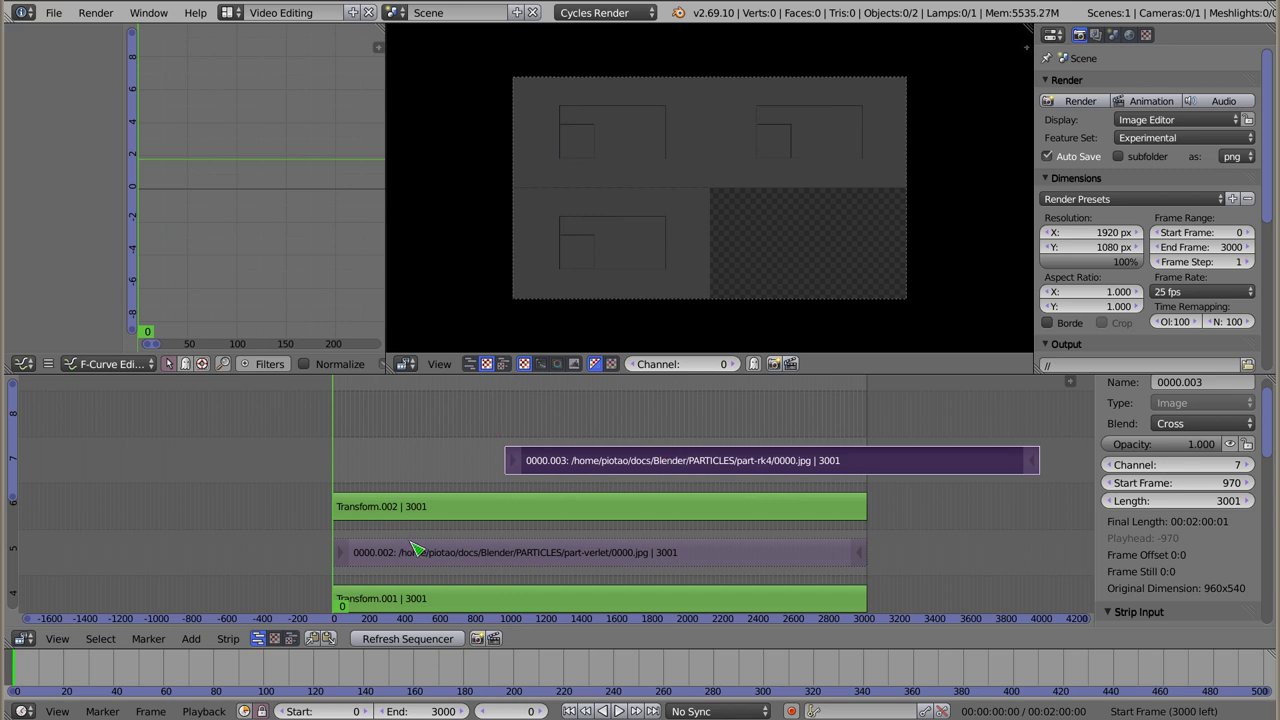
{"action": "right_click", "coordinate": [433, 462]}
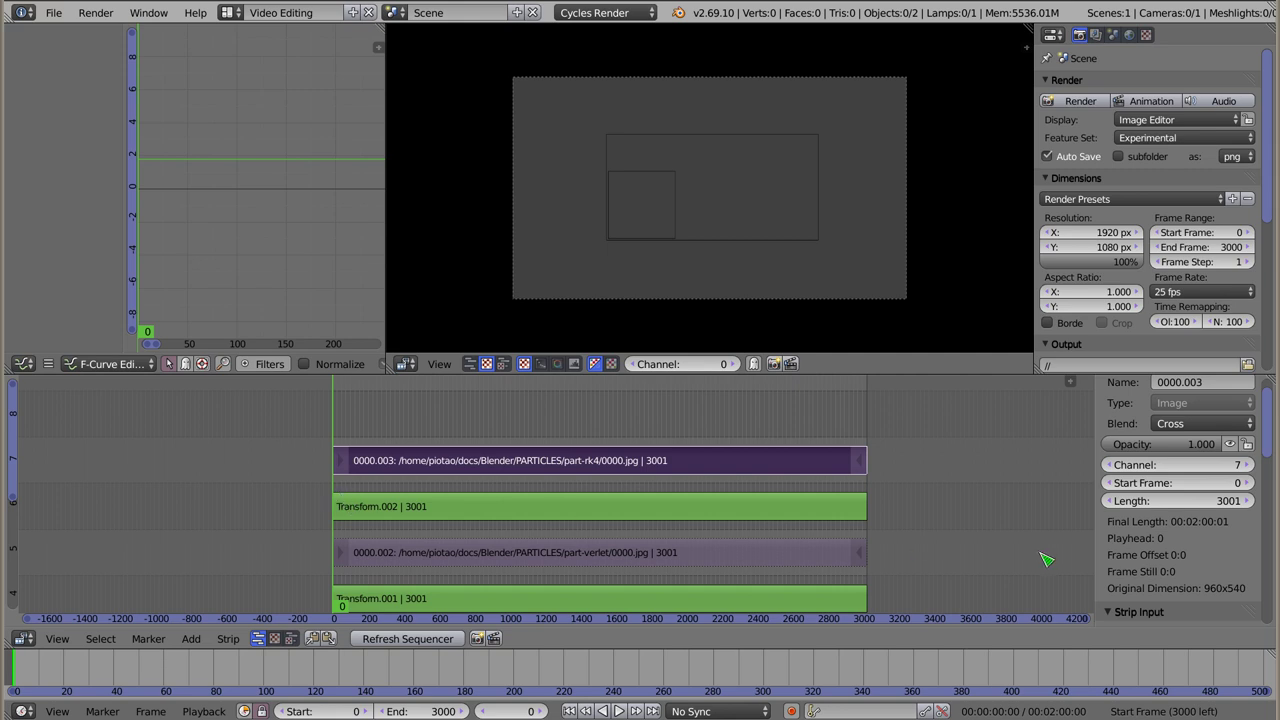
{"action": "scroll", "coordinate": [1170, 548], "scroll_direction": "down", "scroll_amount": 2}
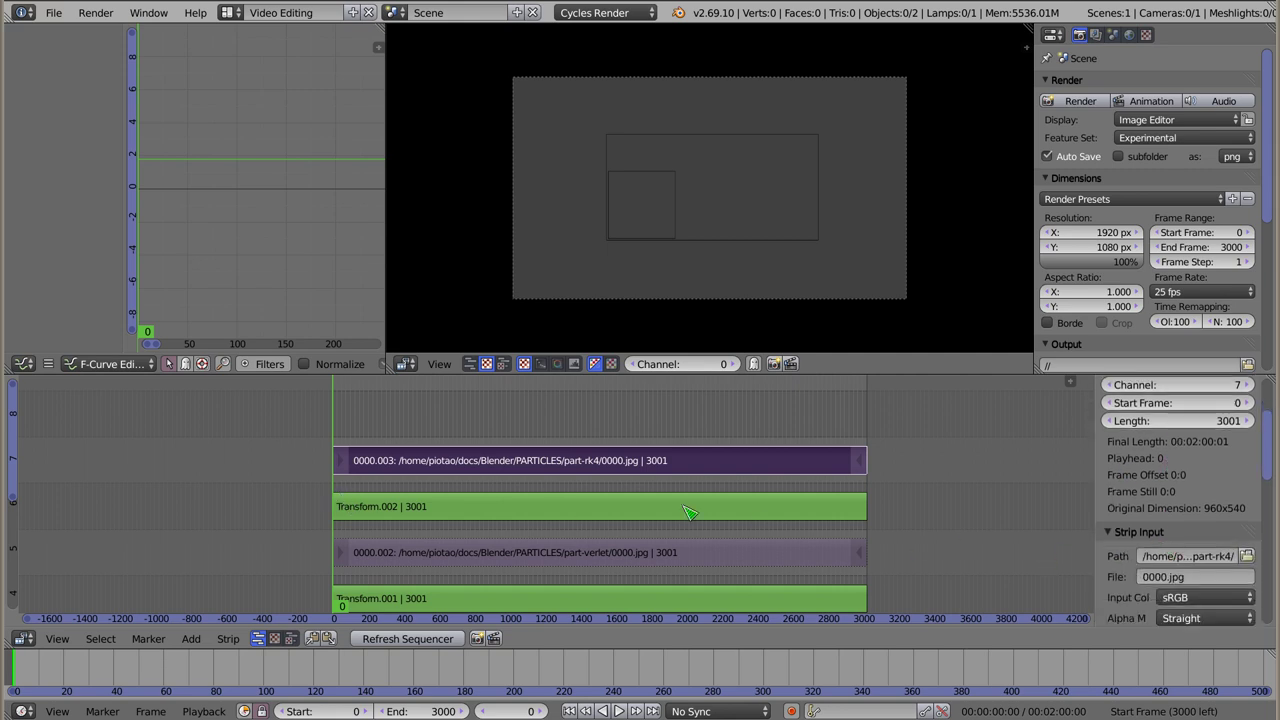
Add a Transform effect strip to the rk4 strip with Over Drop blending.
{"action": "key", "text": "shift+a"}
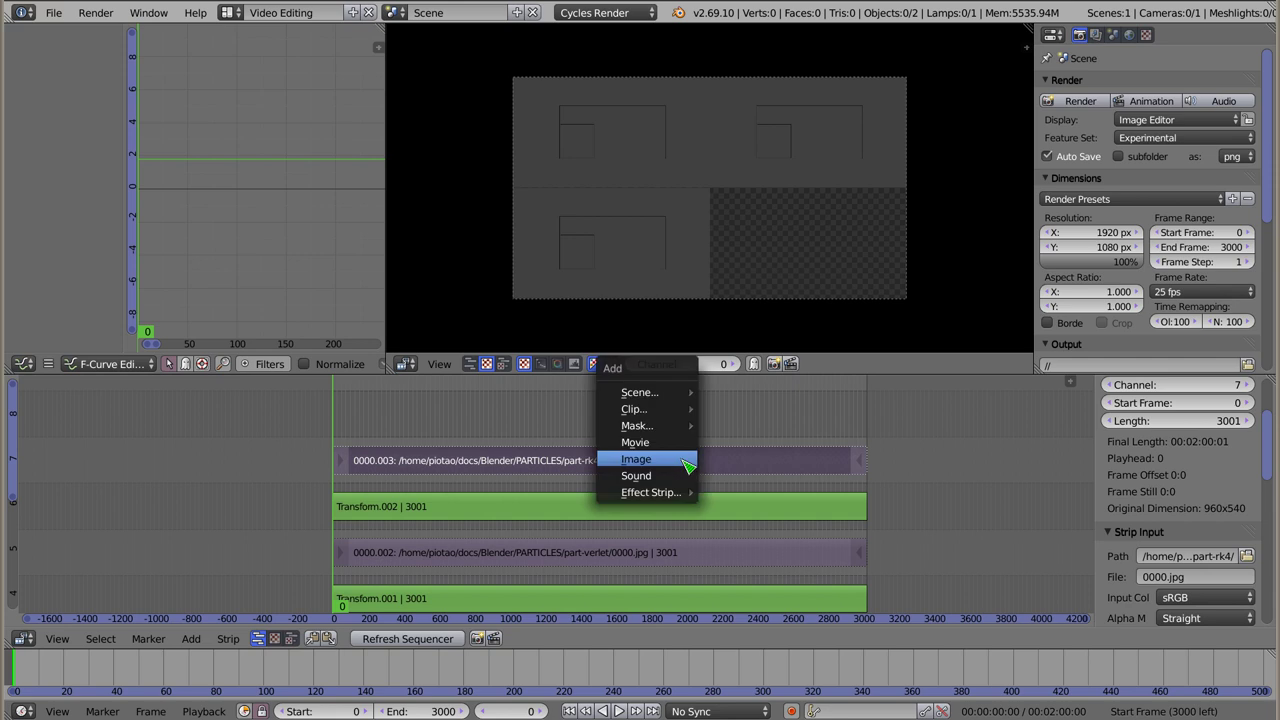
{"action": "left_click", "coordinate": [750, 426]}
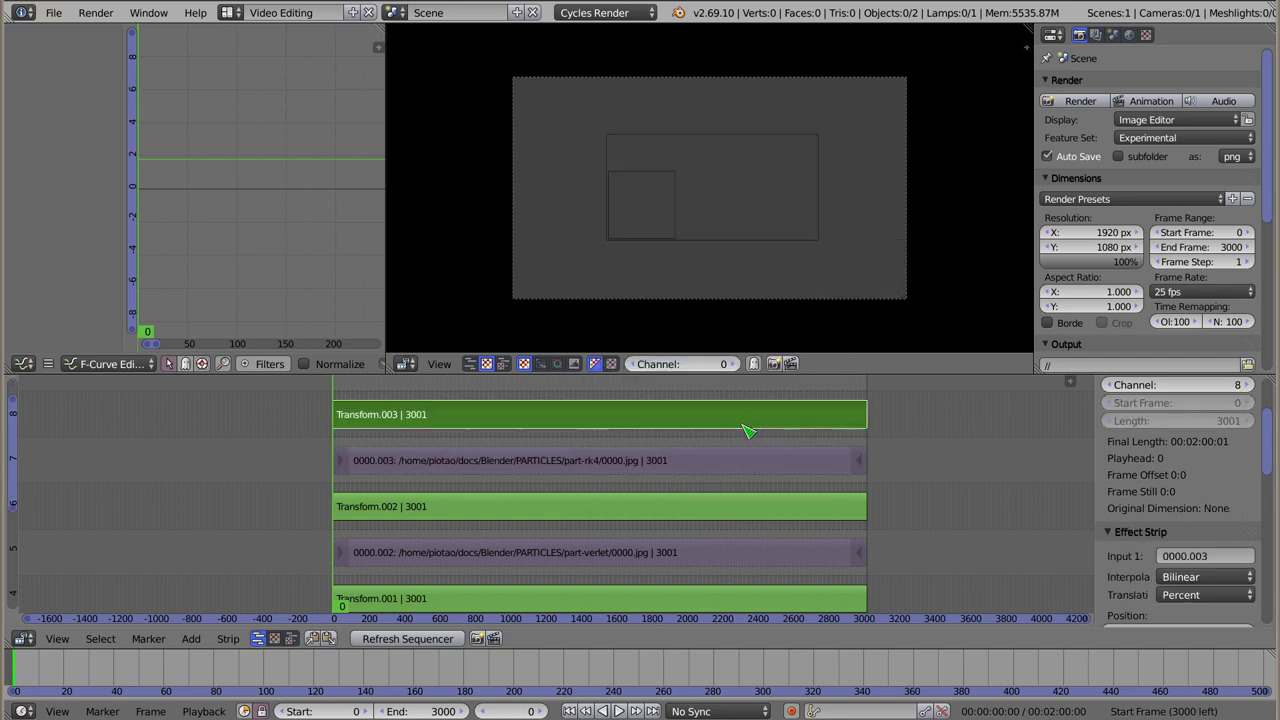
{"action": "scroll", "coordinate": [1168, 447], "scroll_direction": "up", "scroll_amount": 3}
{"action": "left_click", "coordinate": [1168, 449]}
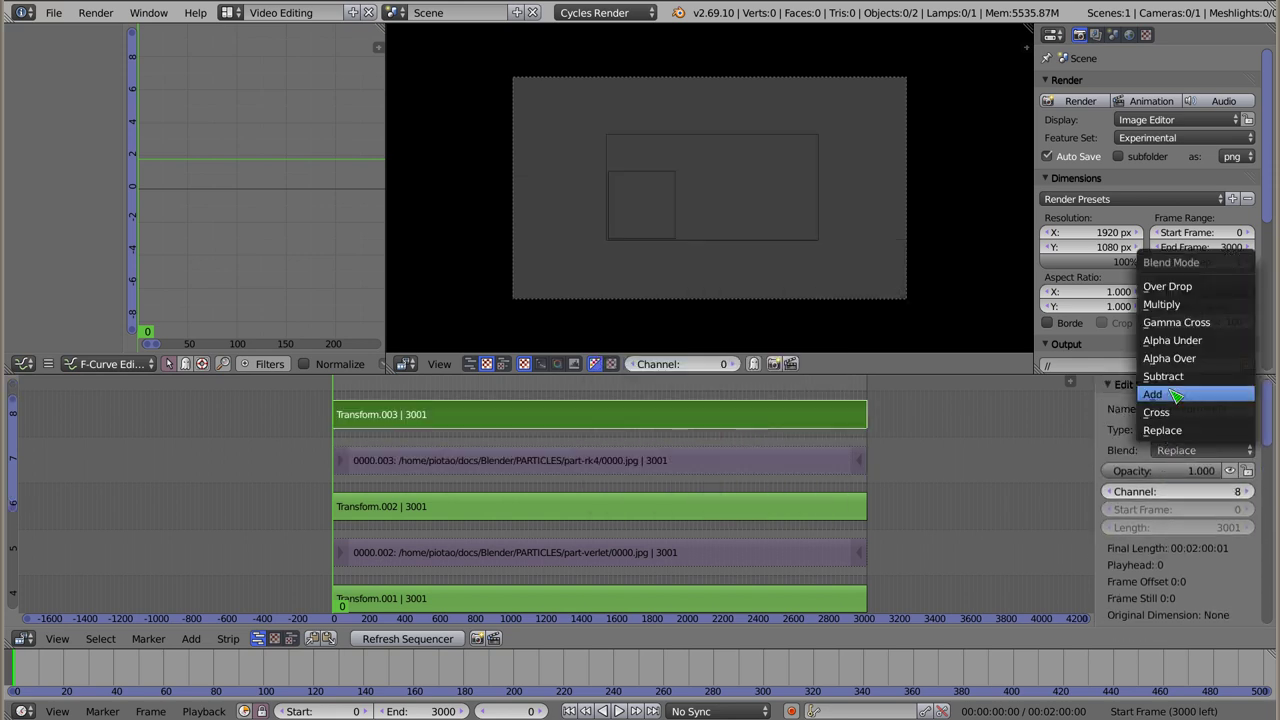
{"action": "left_click", "coordinate": [1180, 300]}
Set the transform position to X 25 and Y -25.
{"action": "scroll", "coordinate": [1150, 535], "scroll_direction": "down", "scroll_amount": 3}
{"action": "scroll", "coordinate": [1150, 535], "scroll_direction": "down", "scroll_amount": 2}
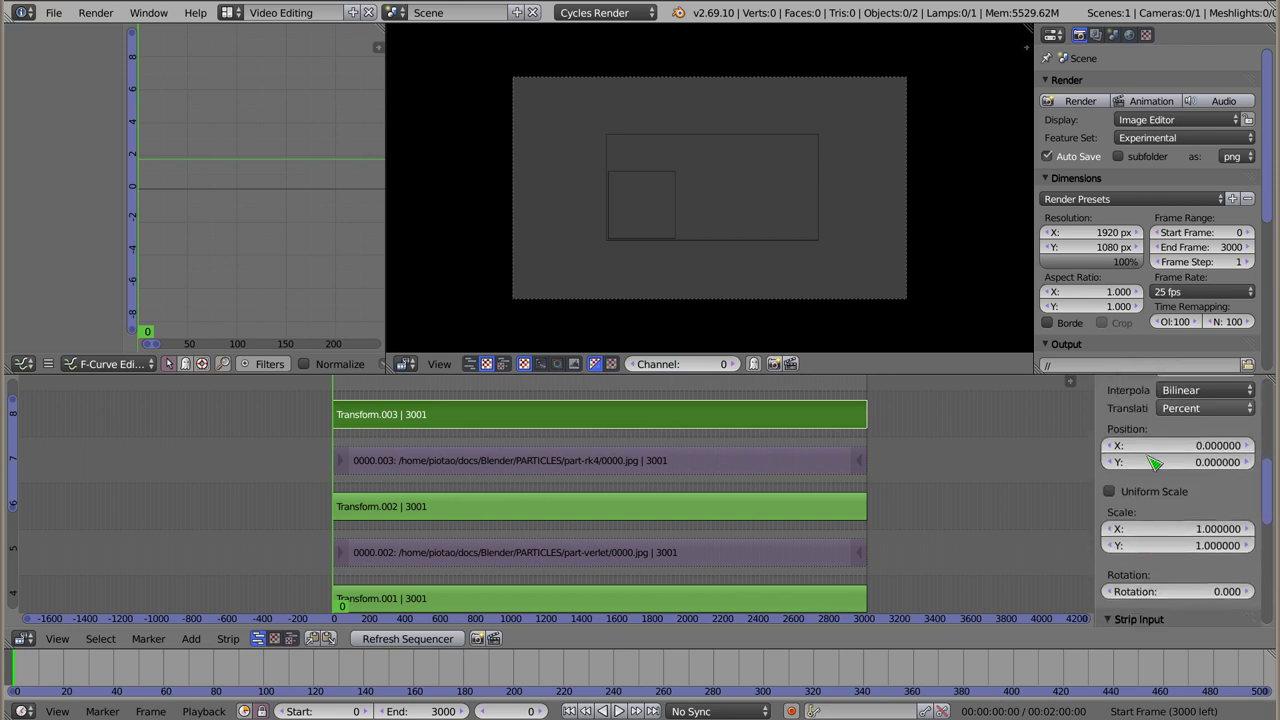
{"action": "scroll", "coordinate": [1150, 535], "scroll_direction": "up", "scroll_amount": 2}
{"action": "left_click_drag", "start_coordinate": [1150, 527], "coordinate": [1148, 530]}
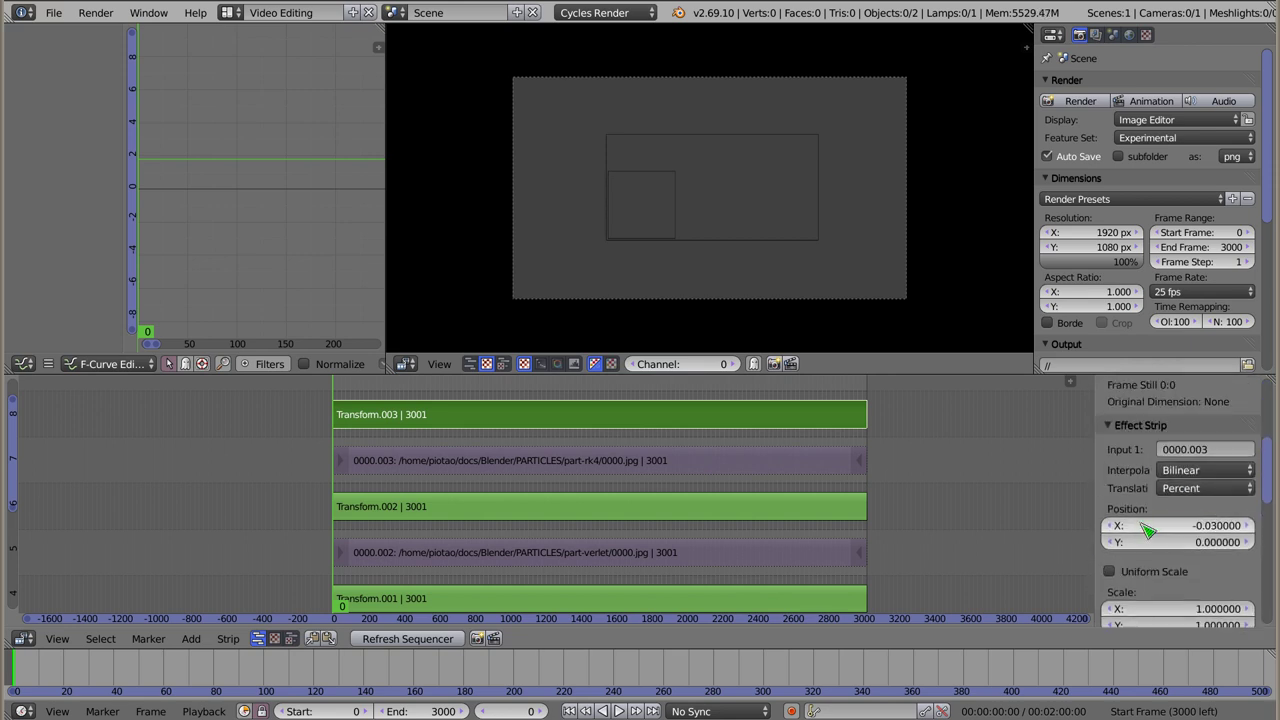
{"action": "left_click", "coordinate": [1183, 532]}
{"action": "type", "text": "25"}
{"action": "left_click", "coordinate": [1180, 545]}
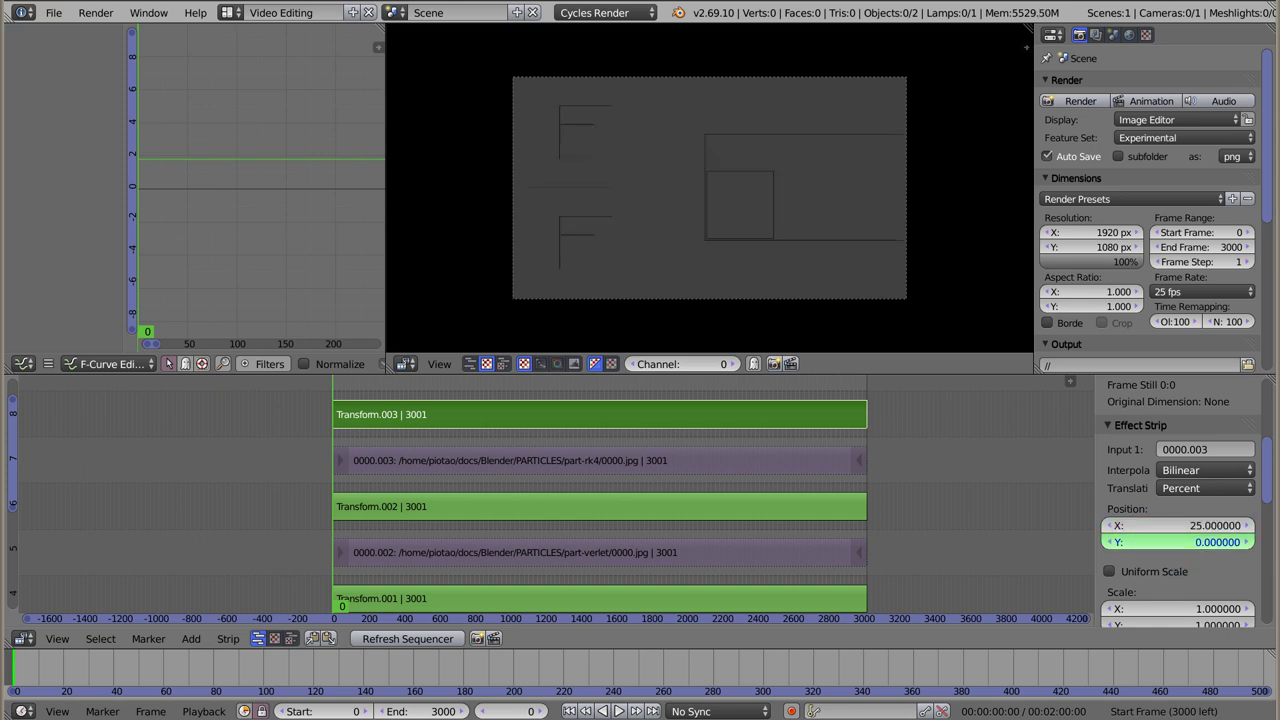
{"action": "key", "text": "Return"}
{"action": "left_click", "coordinate": [1190, 542]}
{"action": "type", "text": "-25"}
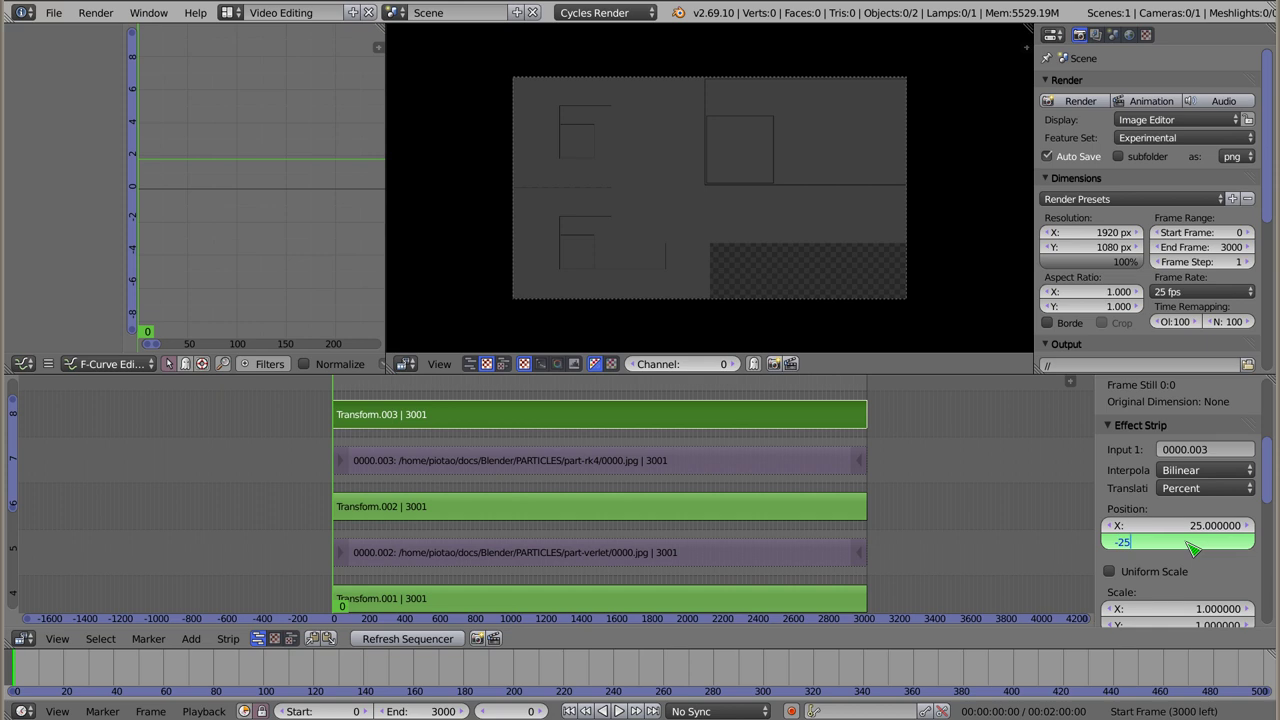
{"action": "key", "text": "Return"}
Enable Uniform Scale, set scale to 0.5, and fit all strips in view.
{"action": "scroll", "coordinate": [1190, 545], "scroll_direction": "down", "scroll_amount": 3}
{"action": "left_click", "coordinate": [1128, 491]}
{"action": "left_click", "coordinate": [1210, 512]}
{"action": "type", "text": "0.5"}
{"action": "key", "text": "Return"}
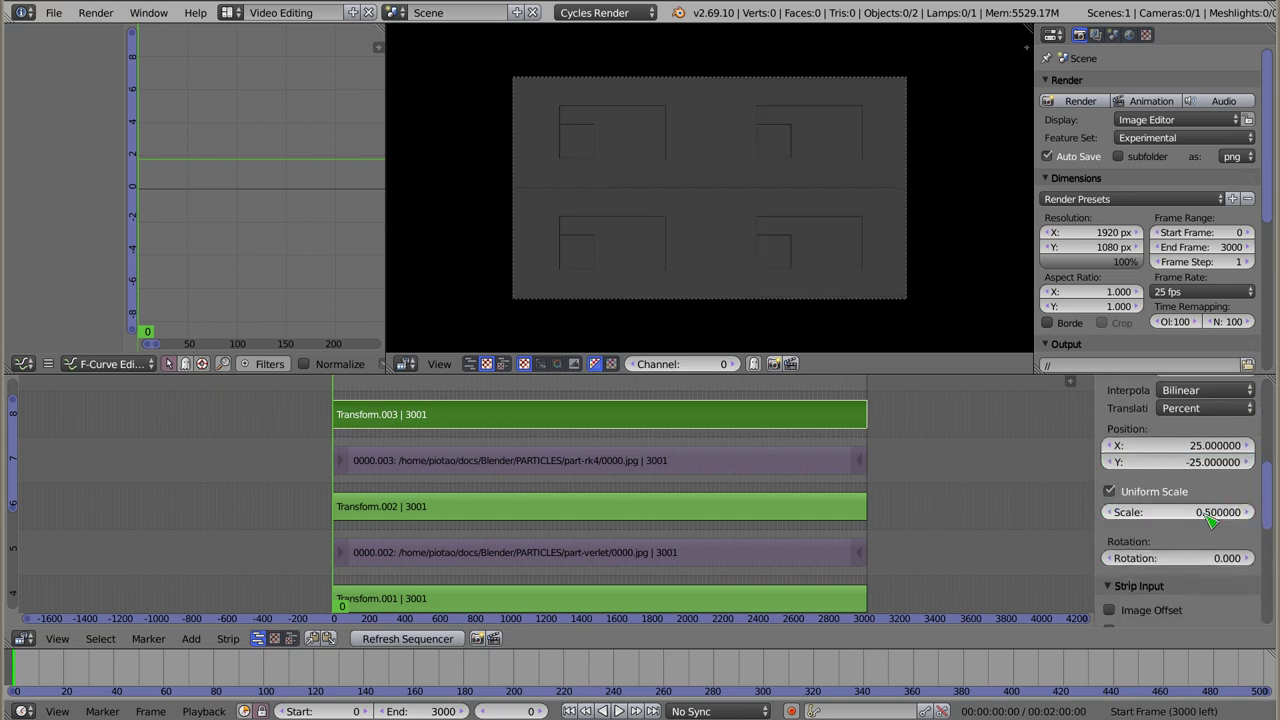
{"action": "scroll", "coordinate": [445, 470], "scroll_direction": "down", "scroll_amount": 1}
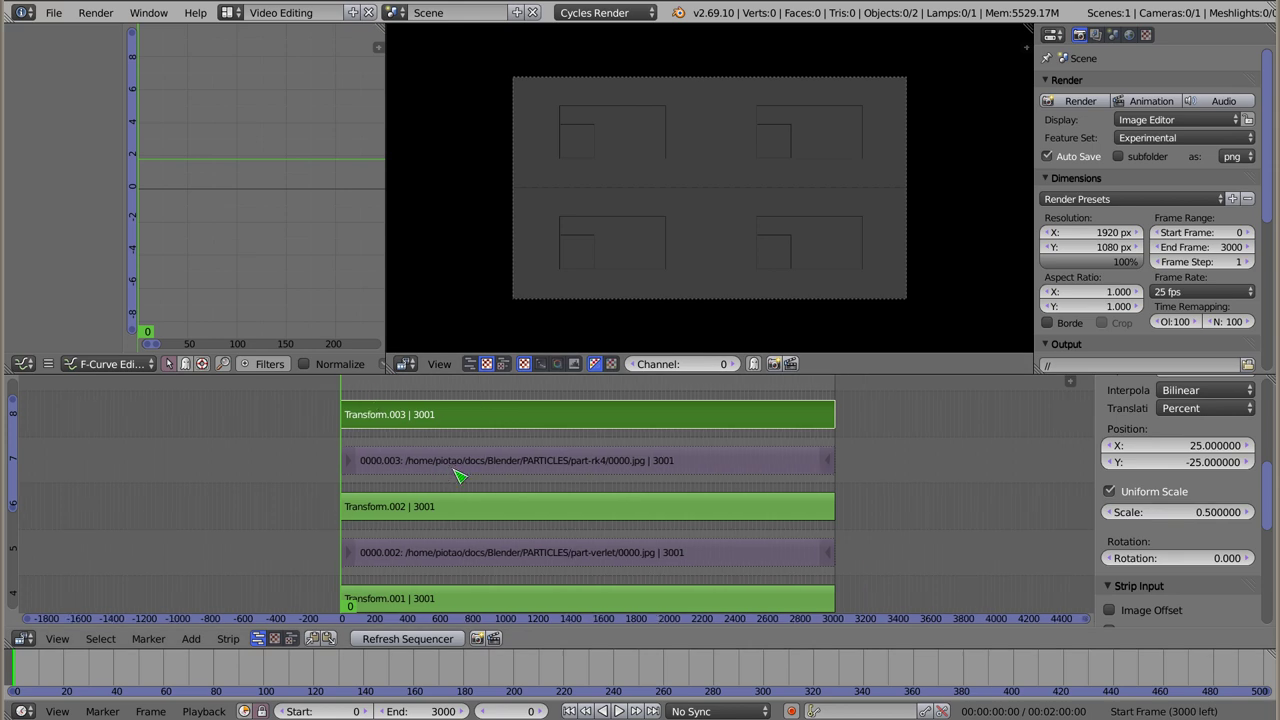
{"action": "scroll", "coordinate": [566, 456], "scroll_direction": "down", "scroll_amount": 1}
{"action": "key", "text": "Home"}
{"action": "key", "text": "Home"}
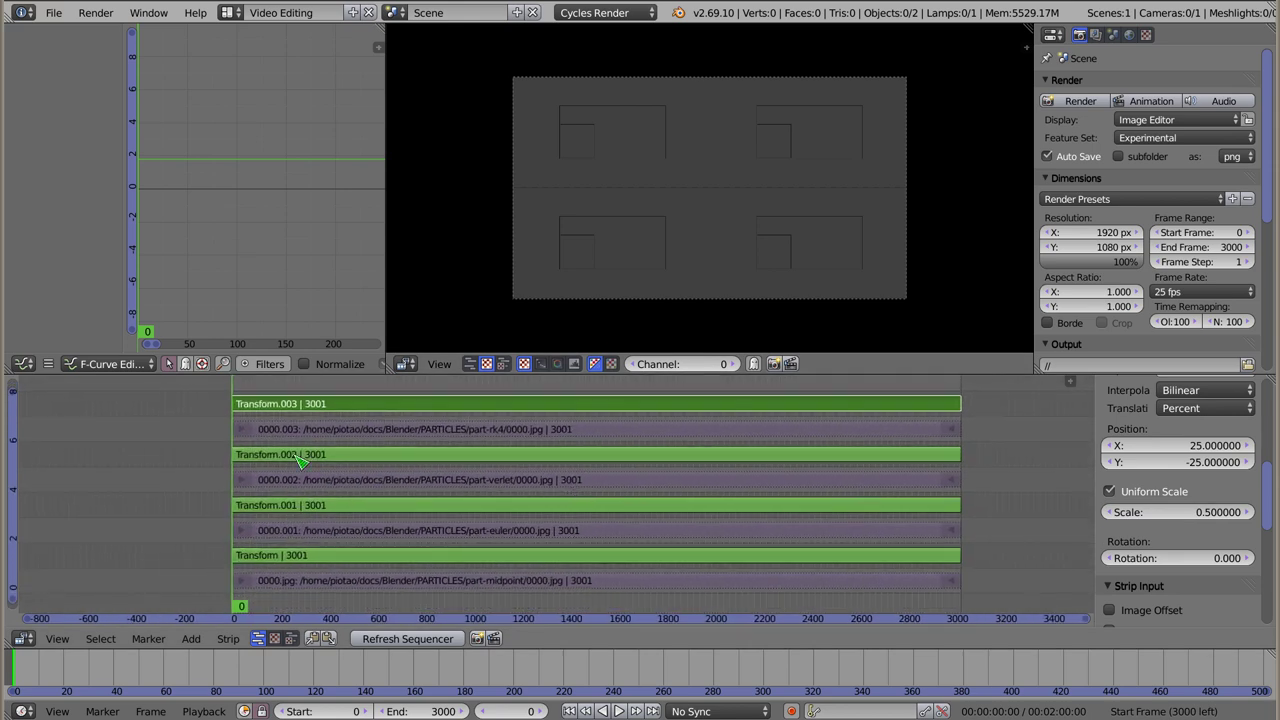
Play the composite with Alt+A to watch the four simulations side by side.
{"action": "key", "text": "alt+a"}
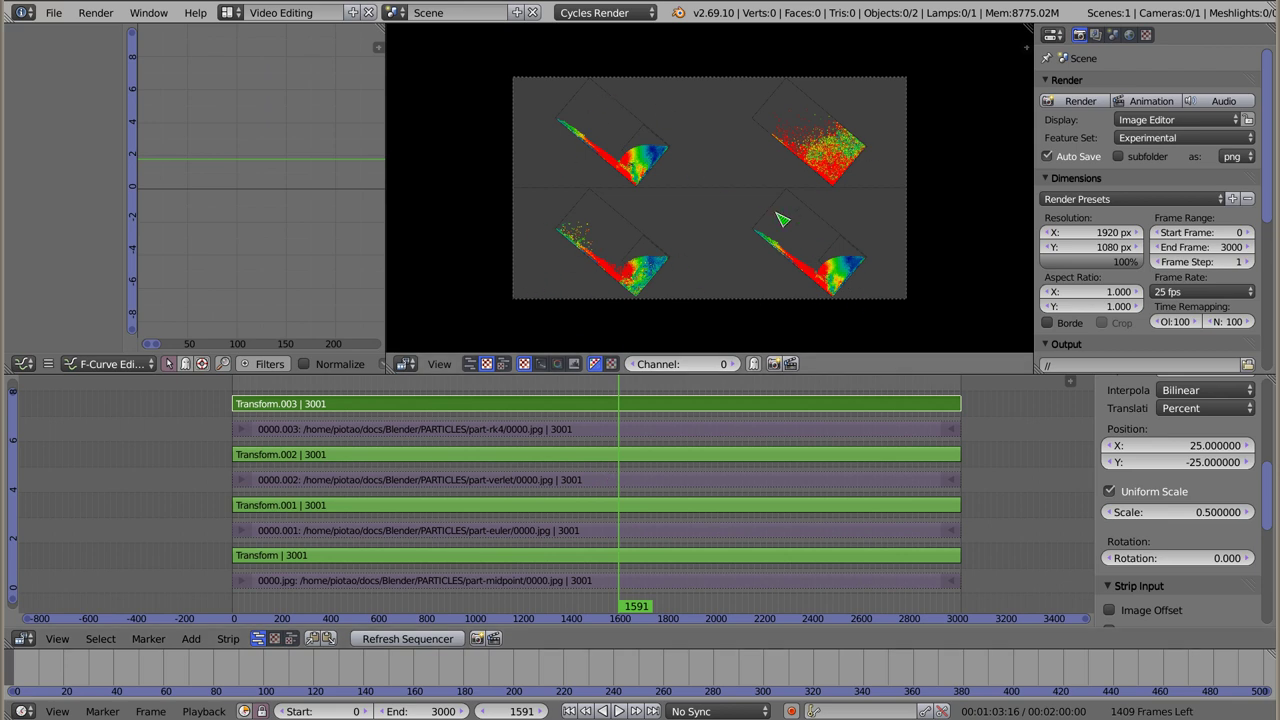
{"action": "middle_click_drag", "start_coordinate": [527, 541], "coordinate": [537, 535]}
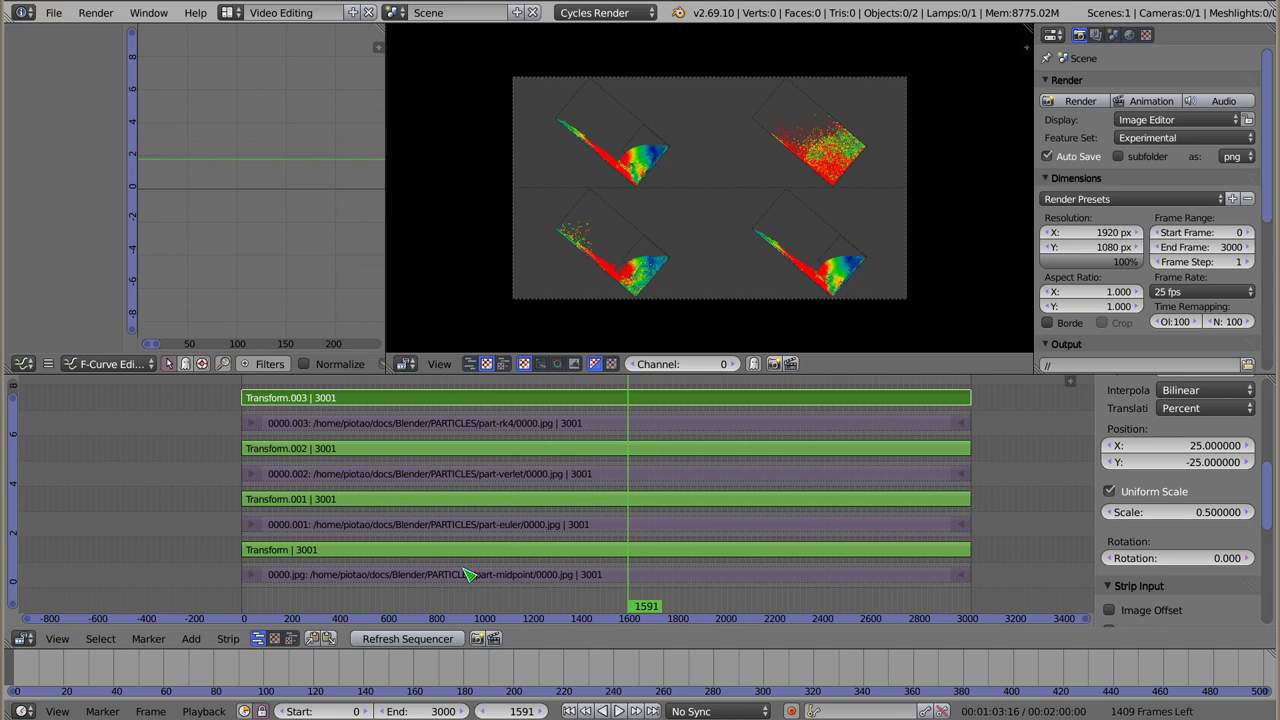
Hide and unhide the Midpoint transform strip to verify the top-left quadrant, then show the screen layouts list.
{"action": "scroll", "coordinate": [730, 207], "scroll_direction": "up", "scroll_amount": 2}
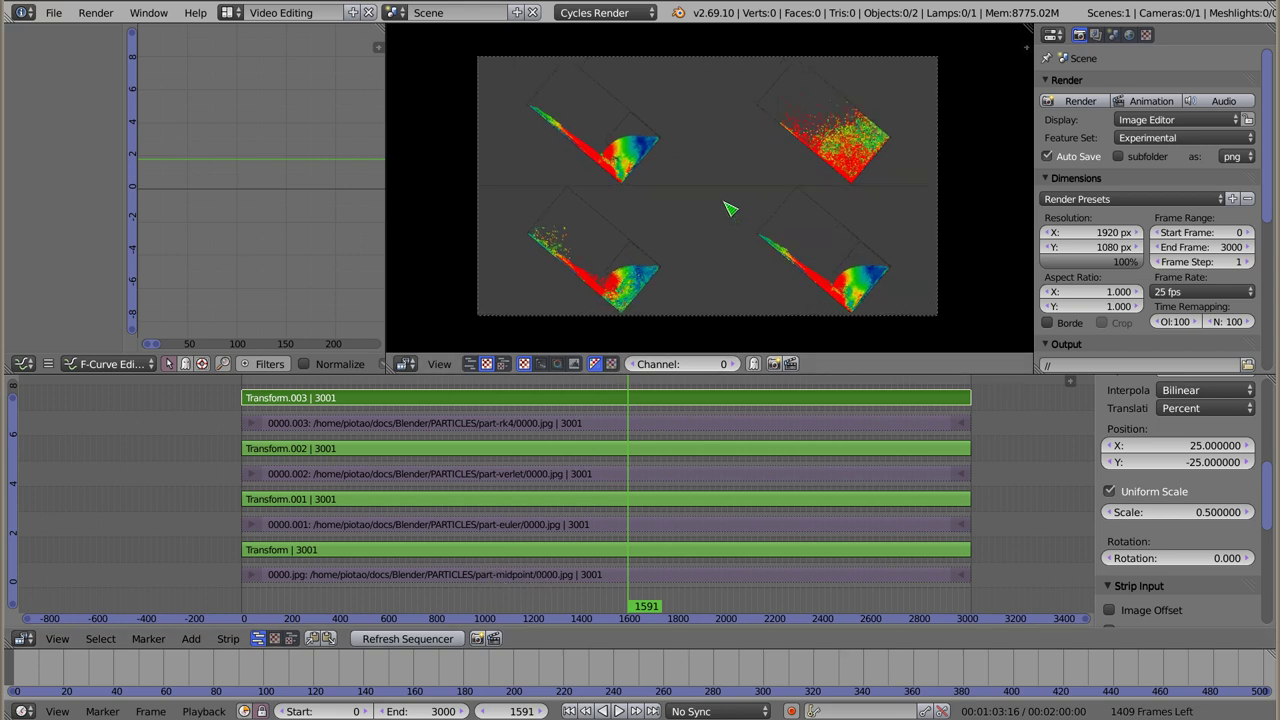
{"action": "right_click", "coordinate": [531, 551]}
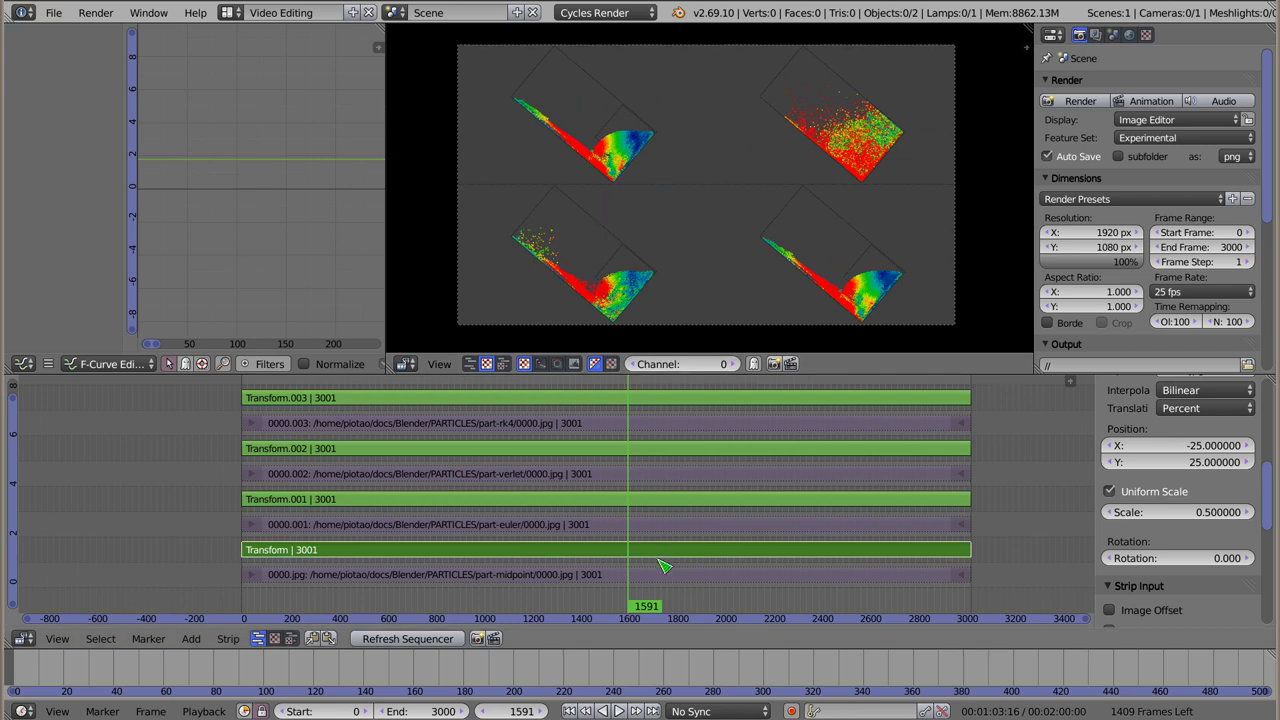
{"action": "key", "text": "h"}
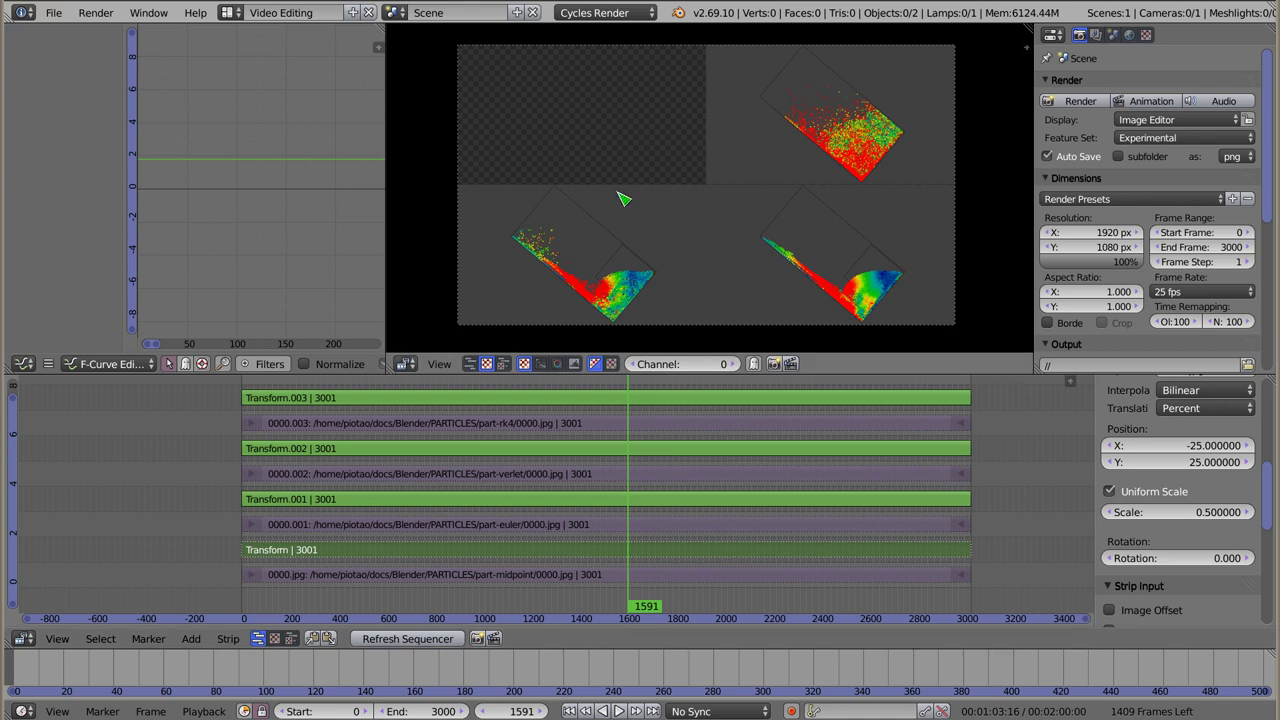
{"action": "key", "text": "alt+h"}
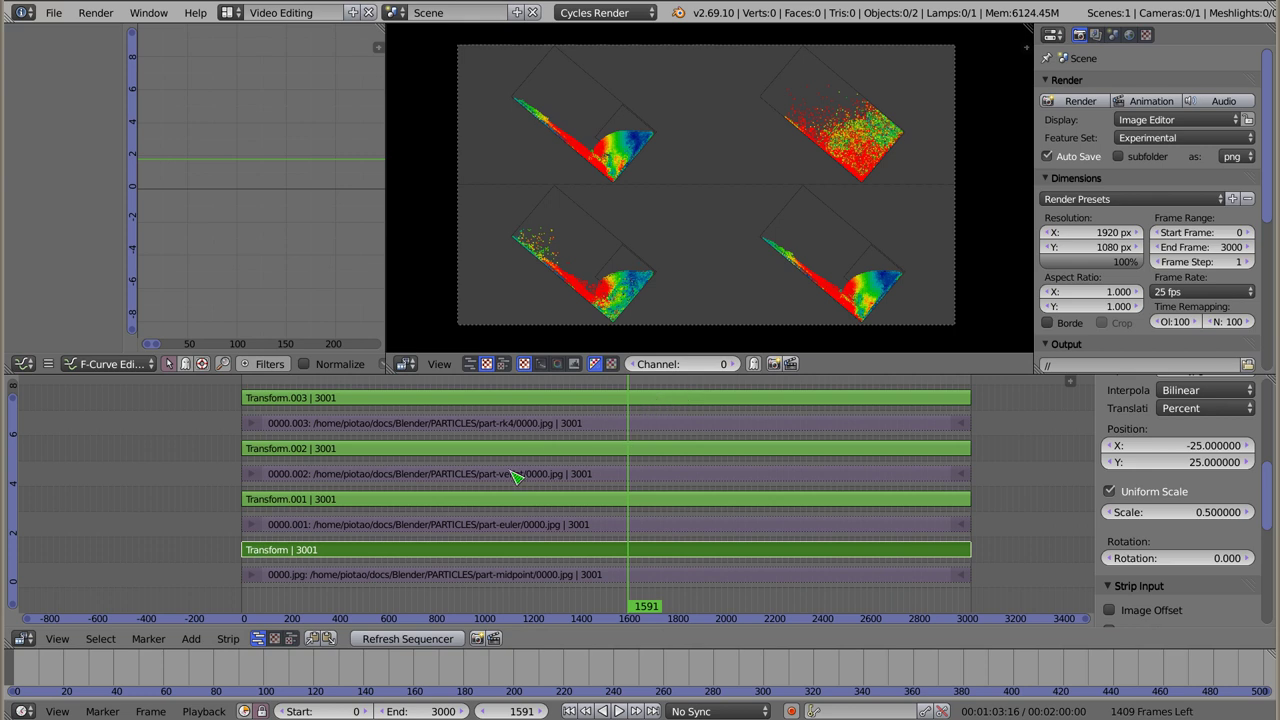
{"action": "left_click", "coordinate": [228, 12]}
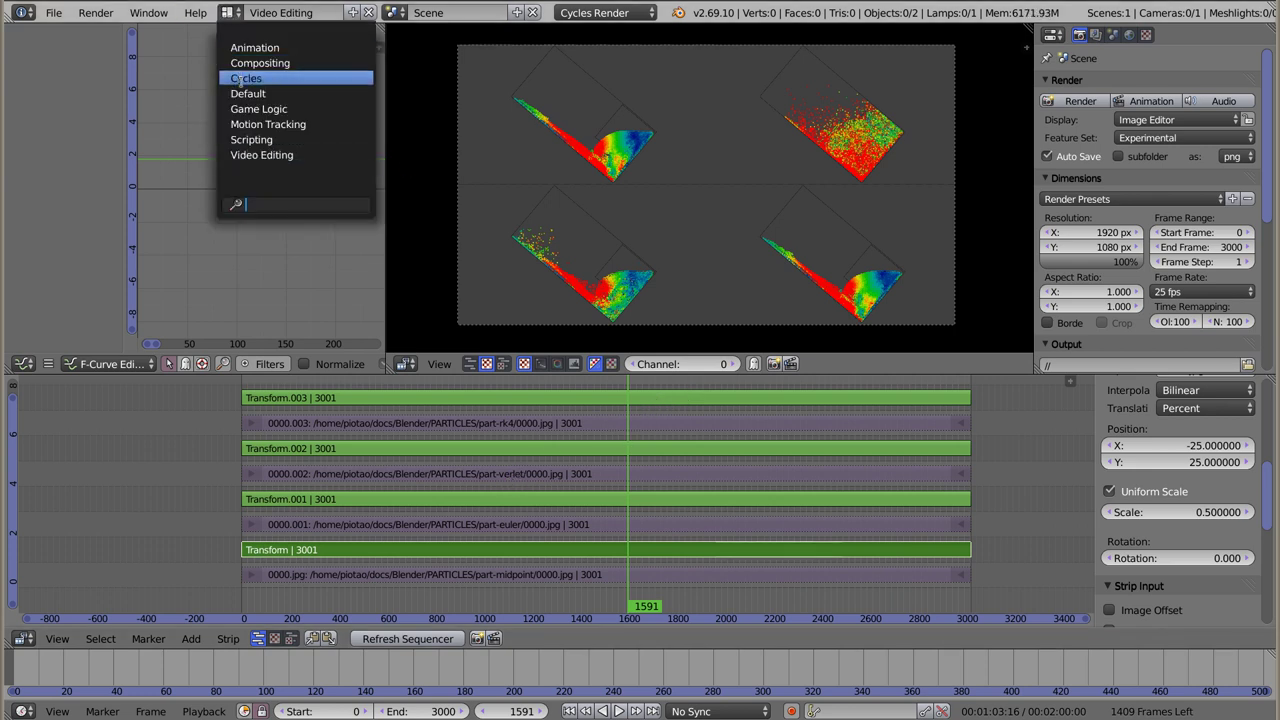
On the Default layout, clear the camera's rotation and location, raise it along Z, and look through it.
{"action": "left_click", "coordinate": [248, 94]}
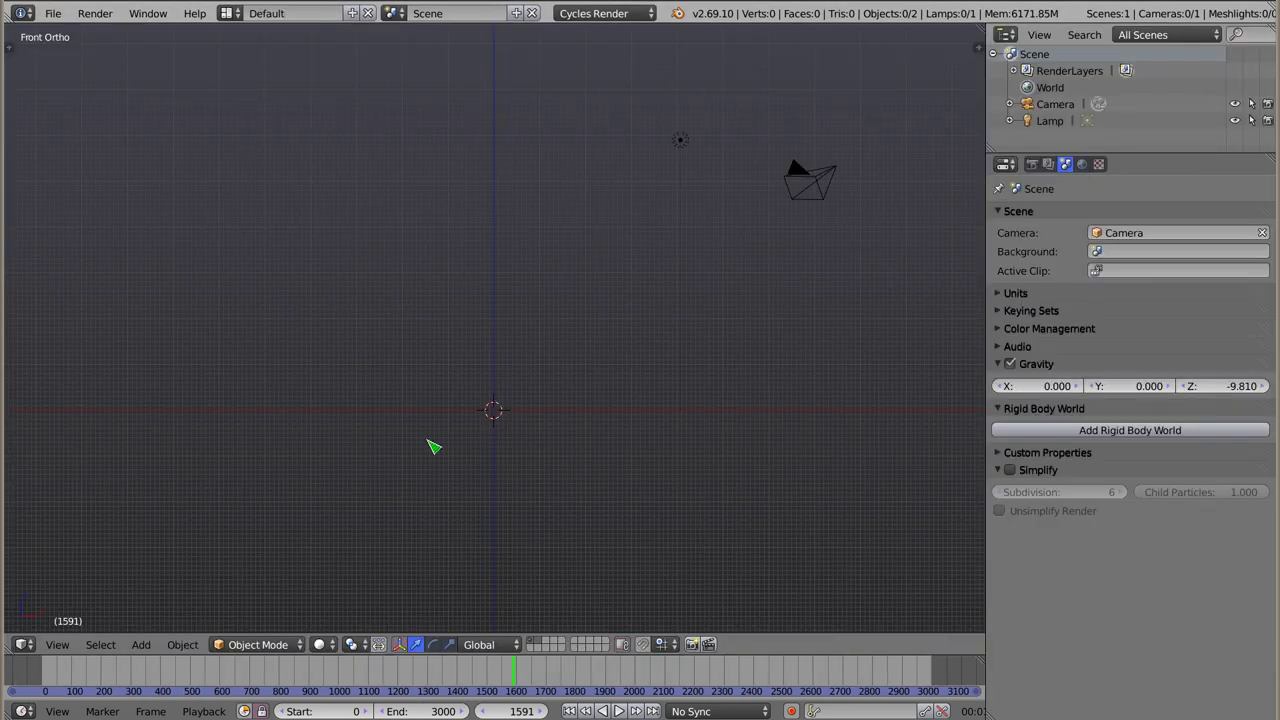
{"action": "right_click", "coordinate": [818, 196]}
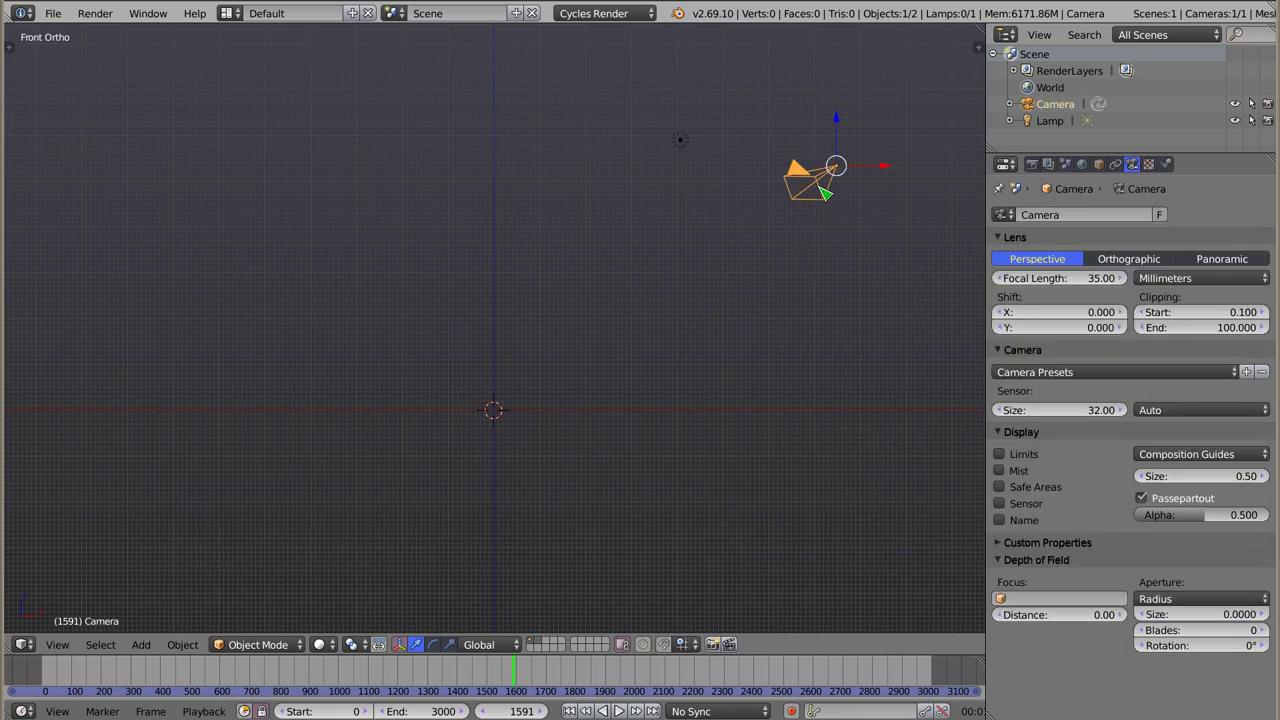
{"action": "key", "text": "alt+r"}
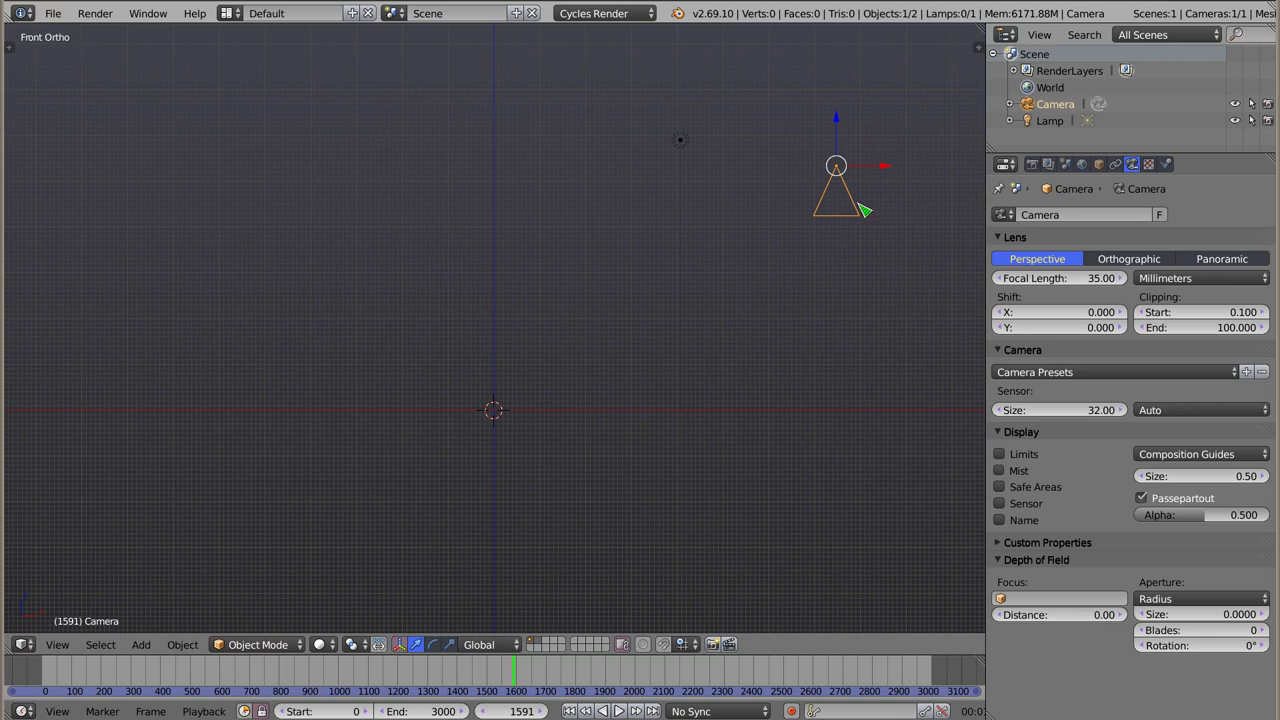
{"action": "key", "text": "alt+g"}
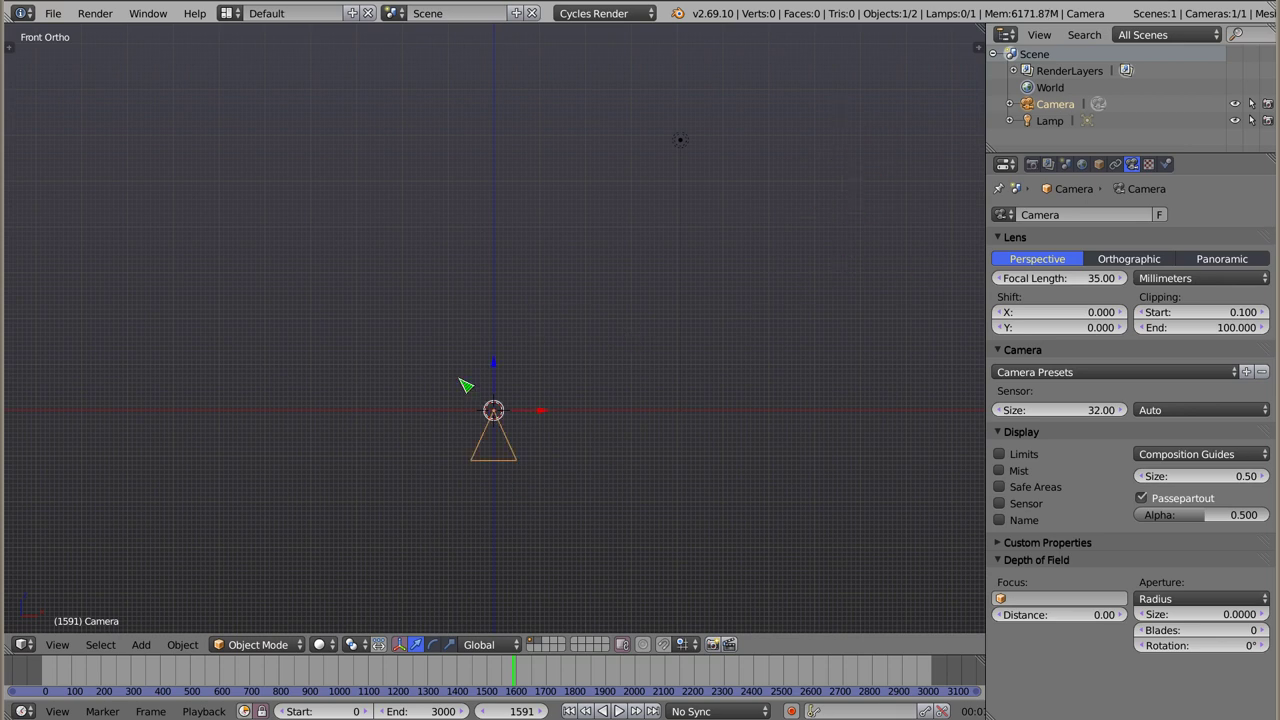
{"action": "left_click_drag", "start_coordinate": [497, 368], "coordinate": [520, 105]}
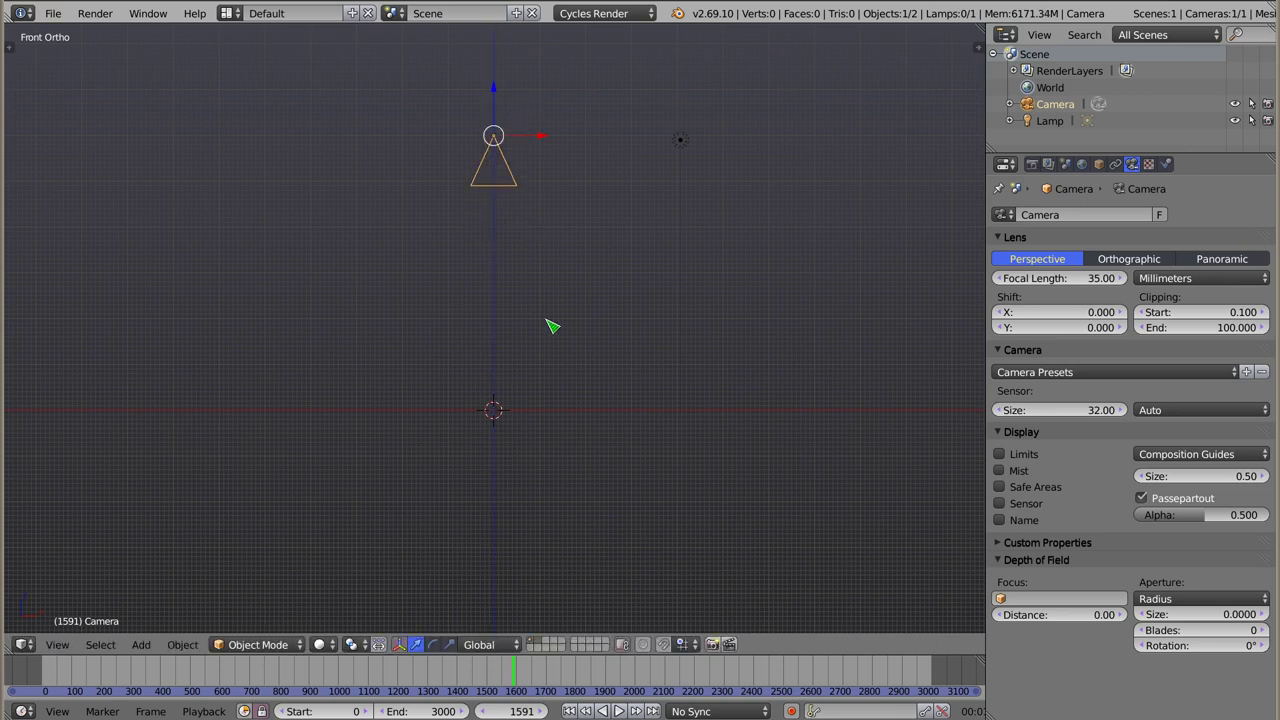
{"action": "key", "text": "KP_0"}
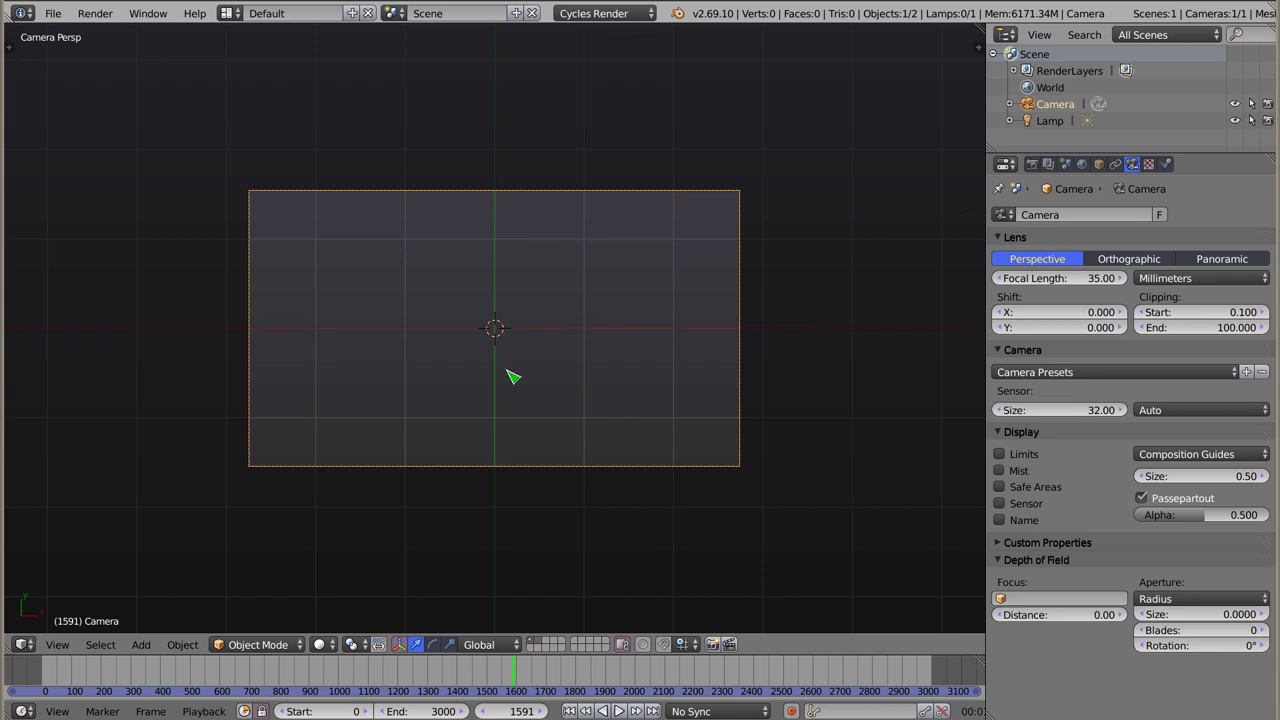
Add a text object and change its wording to 'Midpoint'.
{"action": "key", "text": "shift+a"}
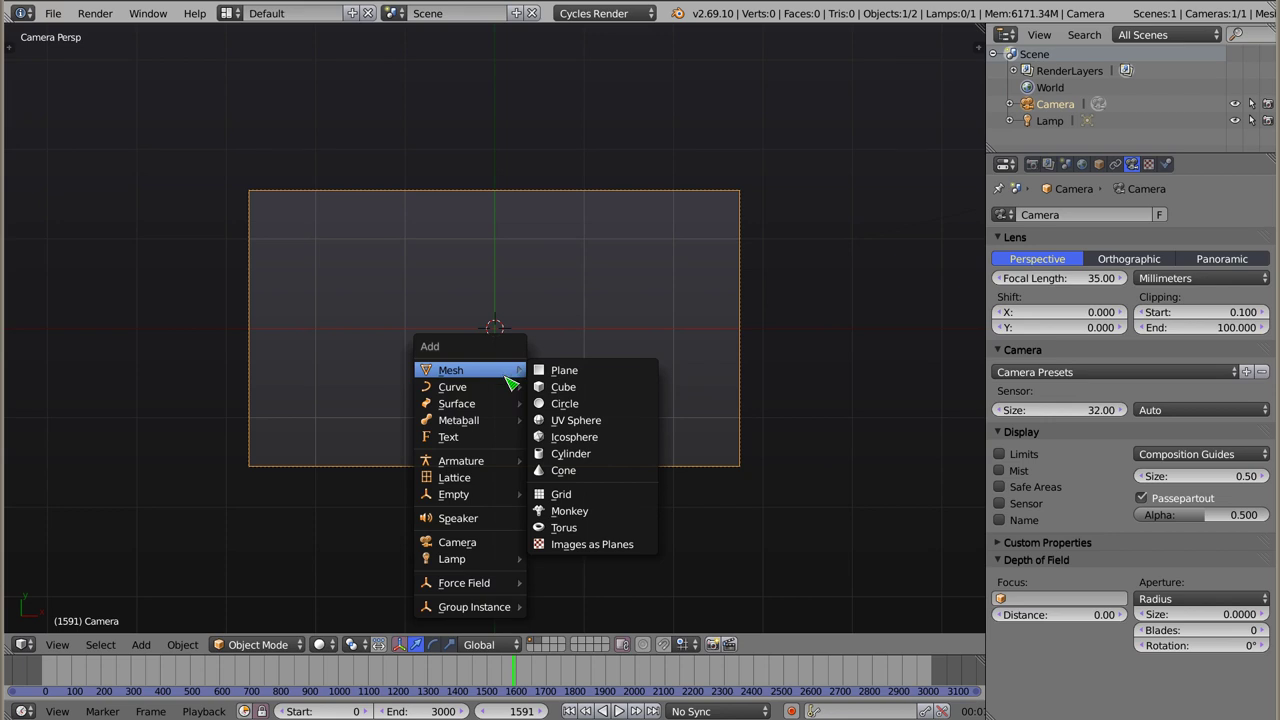
{"action": "left_click", "coordinate": [507, 441]}
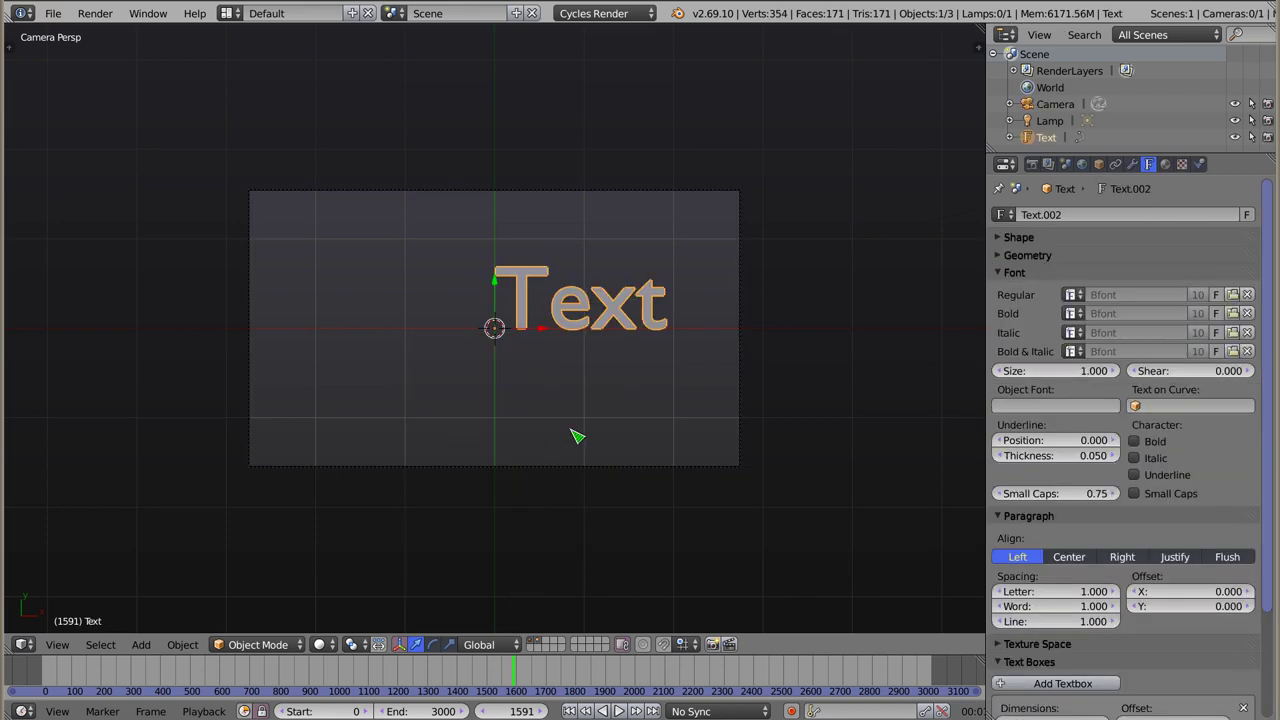
{"action": "key", "text": "Tab"}
{"action": "key", "text": "BackSpace"}
{"action": "key", "text": "BackSpace"}
{"action": "key", "text": "BackSpace"}
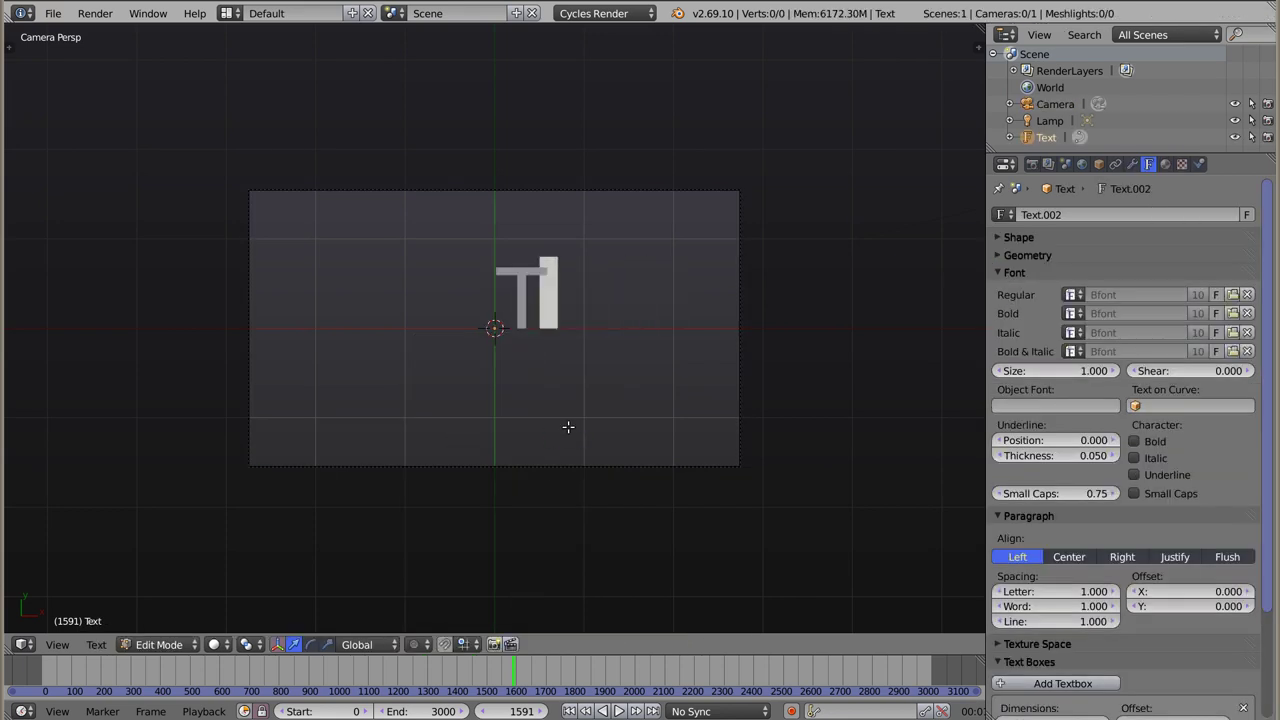
{"action": "key", "text": "BackSpace"}
{"action": "type", "text": "Mpi"}
{"action": "key", "text": "BackSpace"}
{"action": "key", "text": "BackSpace"}
{"action": "type", "text": "id"}
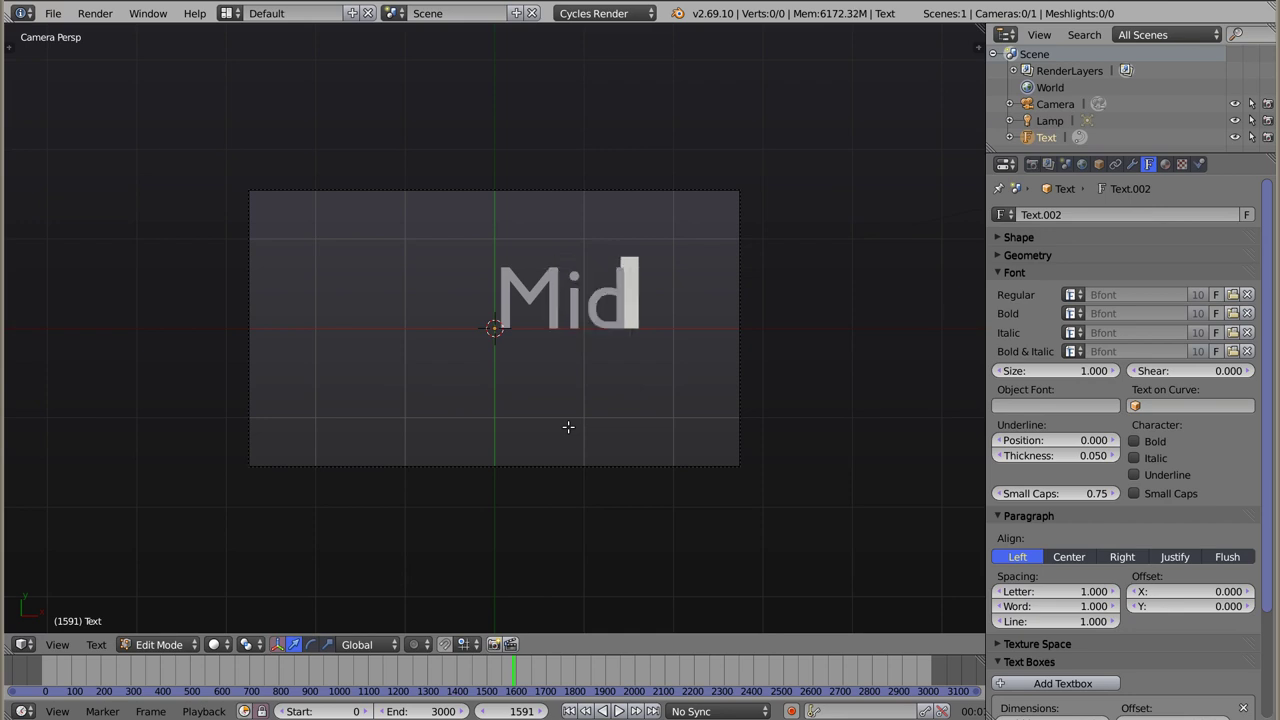
{"action": "type", "text": "Point"}
{"action": "key", "text": "BackSpace"}
{"action": "key", "text": "BackSpace"}
{"action": "key", "text": "BackSpace"}
{"action": "key", "text": "BackSpace"}
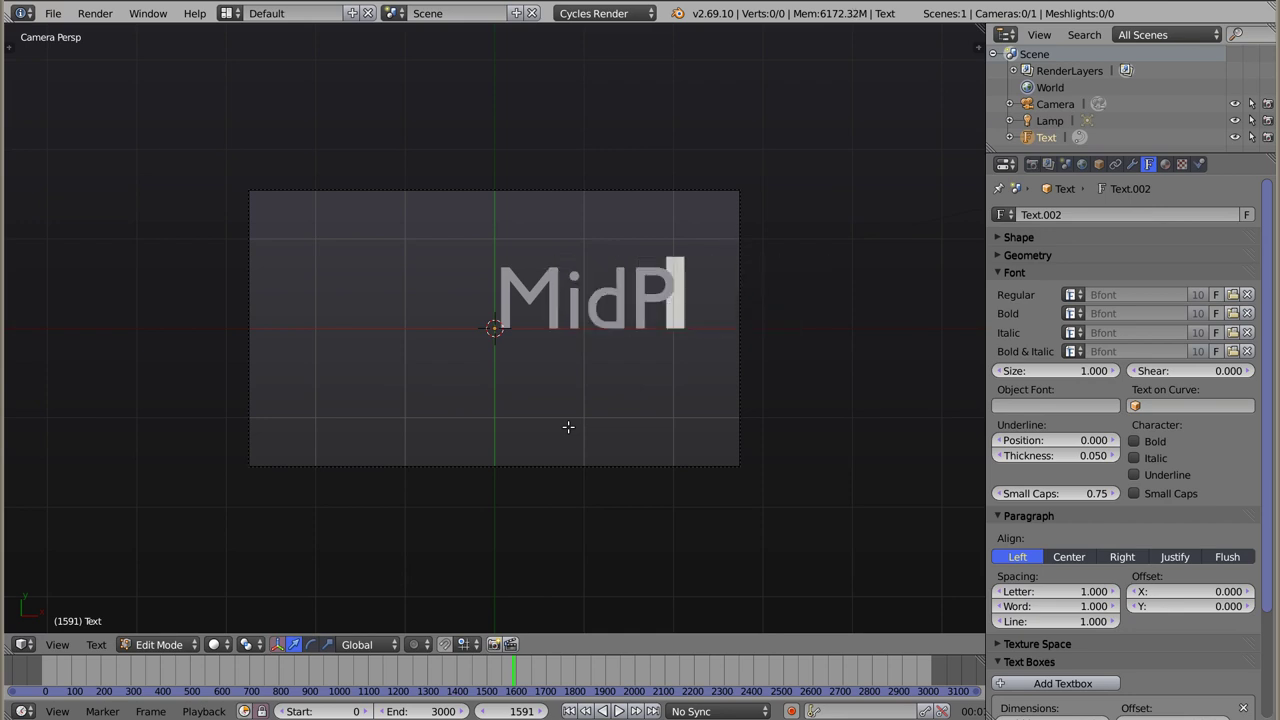
{"action": "key", "text": "BackSpace"}
{"action": "type", "text": "point"}
{"action": "key", "text": "Tab"}
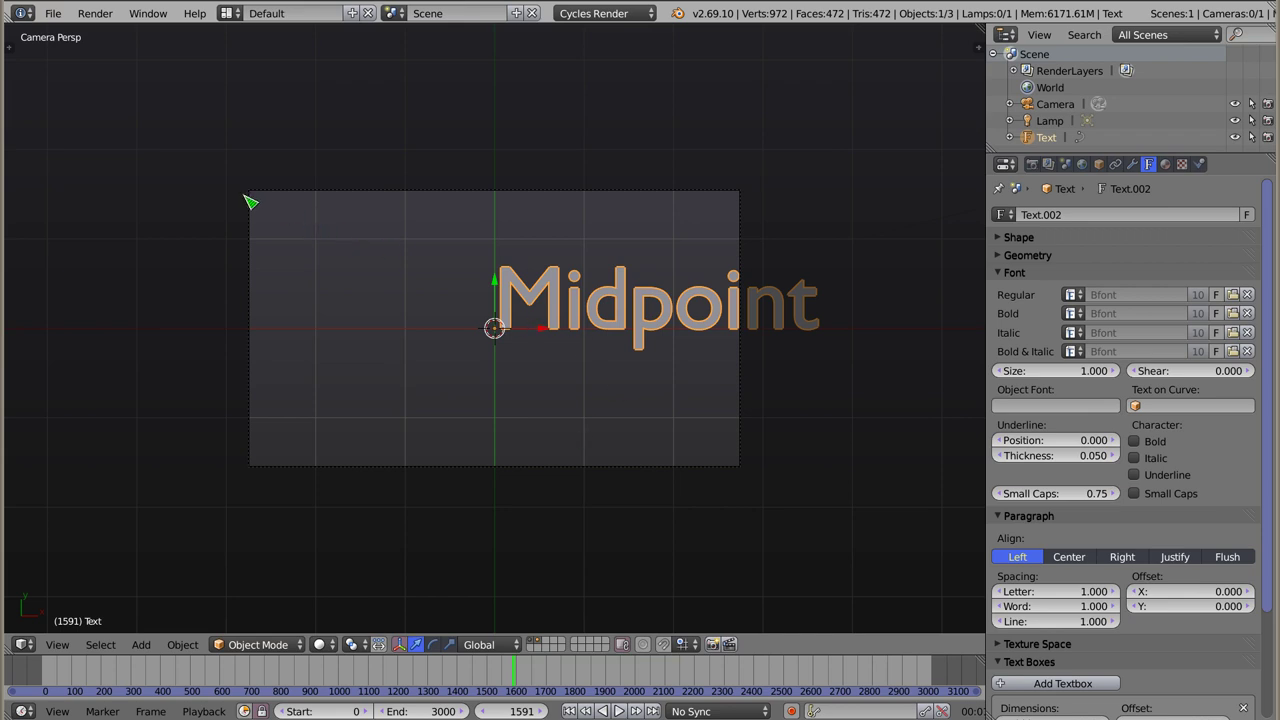
Move the Midpoint label to the frame's top-left corner and scale it down.
{"action": "left_click_drag", "start_coordinate": [551, 334], "coordinate": [289, 316]}
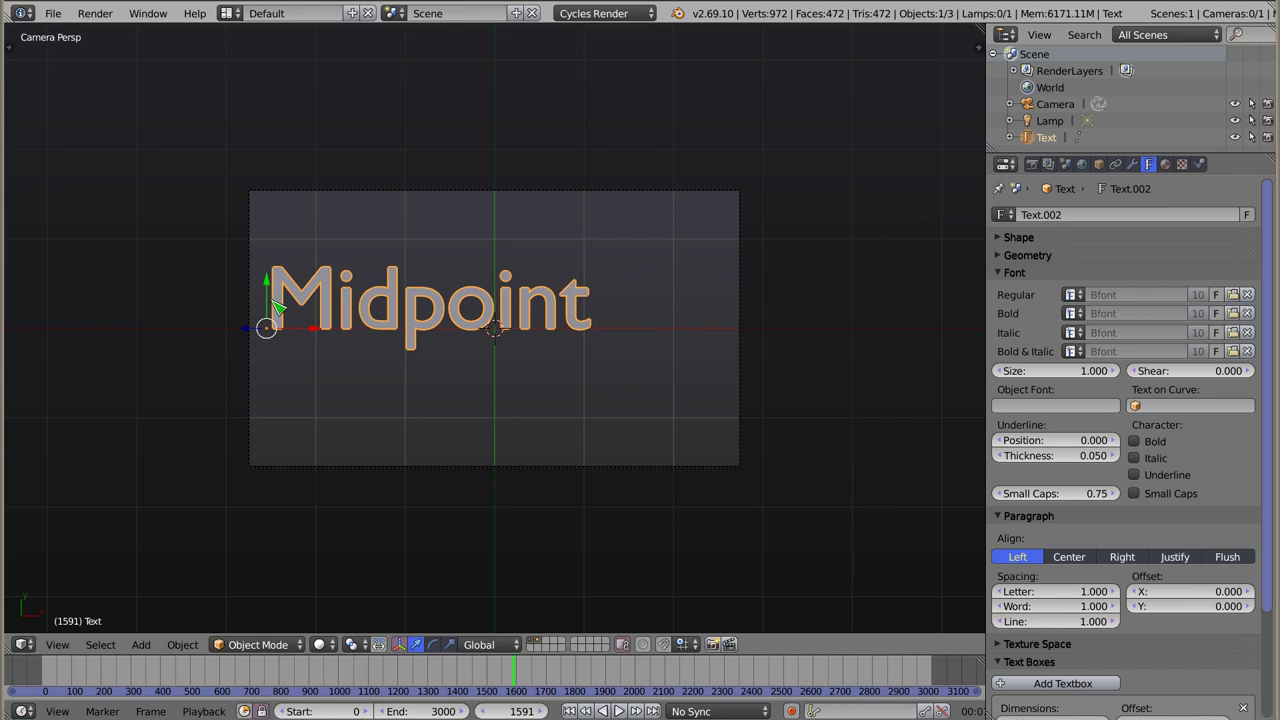
{"action": "left_click_drag", "start_coordinate": [277, 307], "coordinate": [277, 197]}
{"action": "key", "text": "s"}
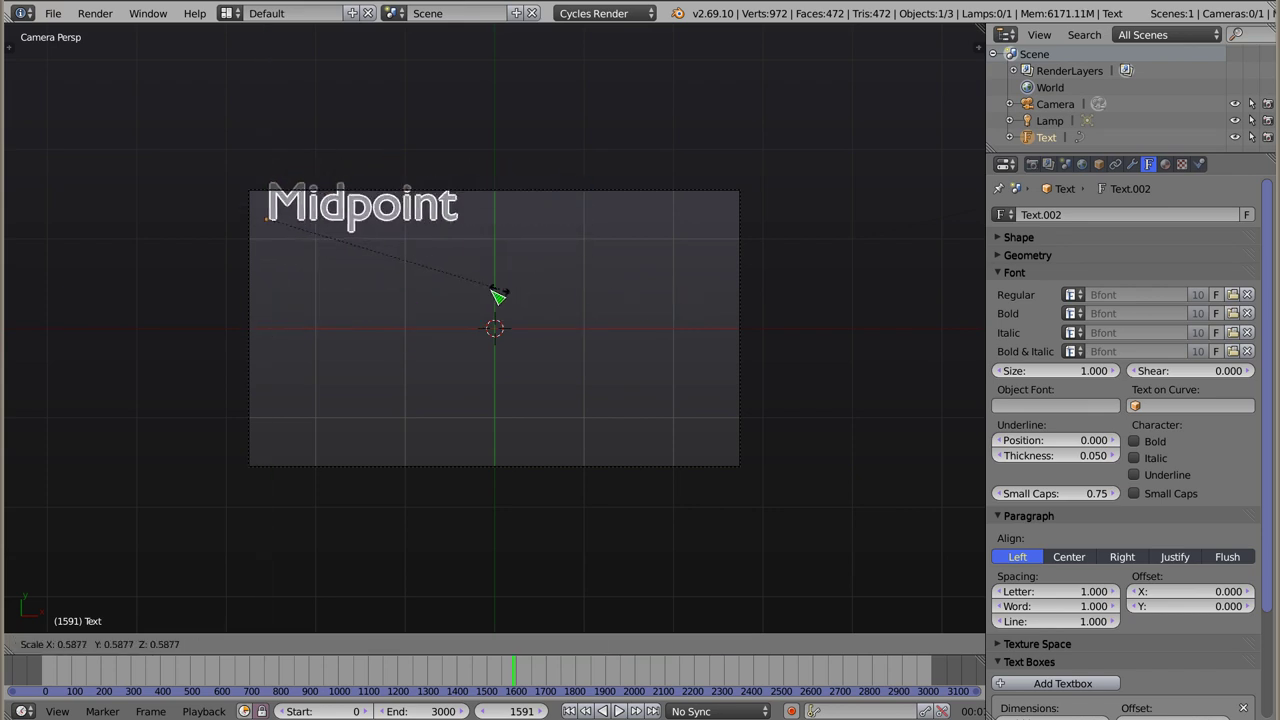
{"action": "left_click", "coordinate": [376, 289]}
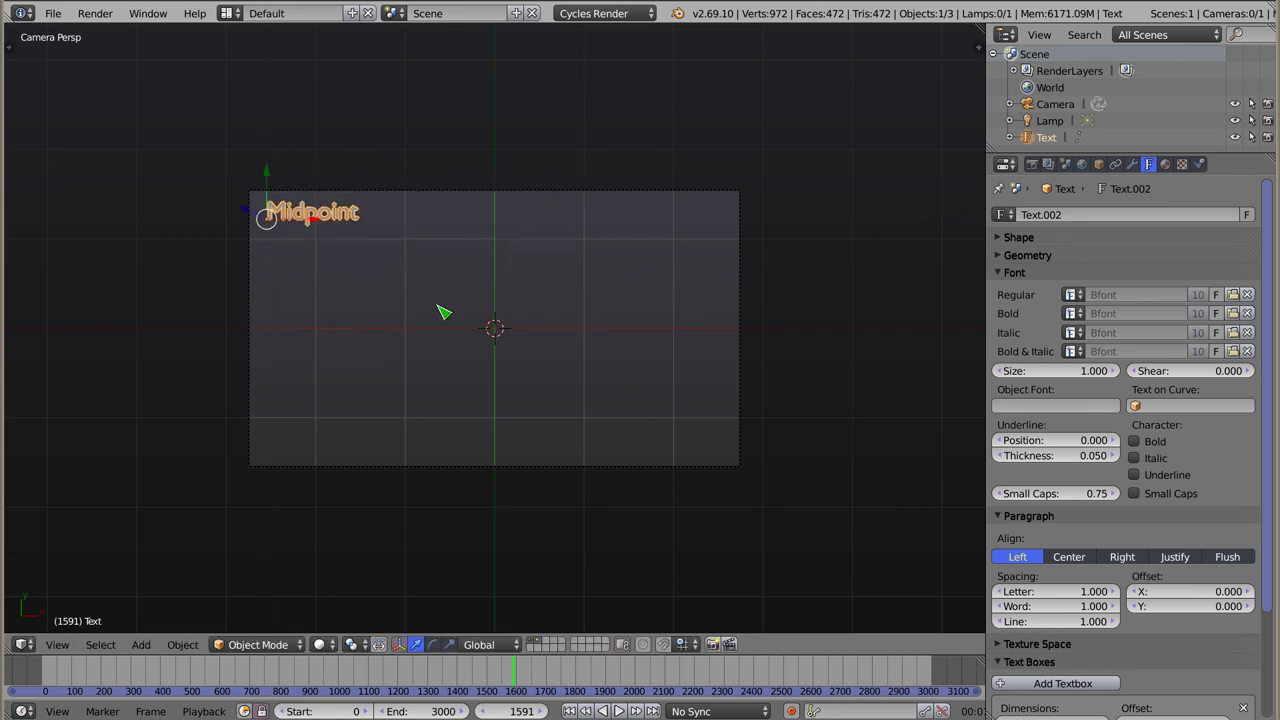
{"action": "key", "text": "ctrl+s"}
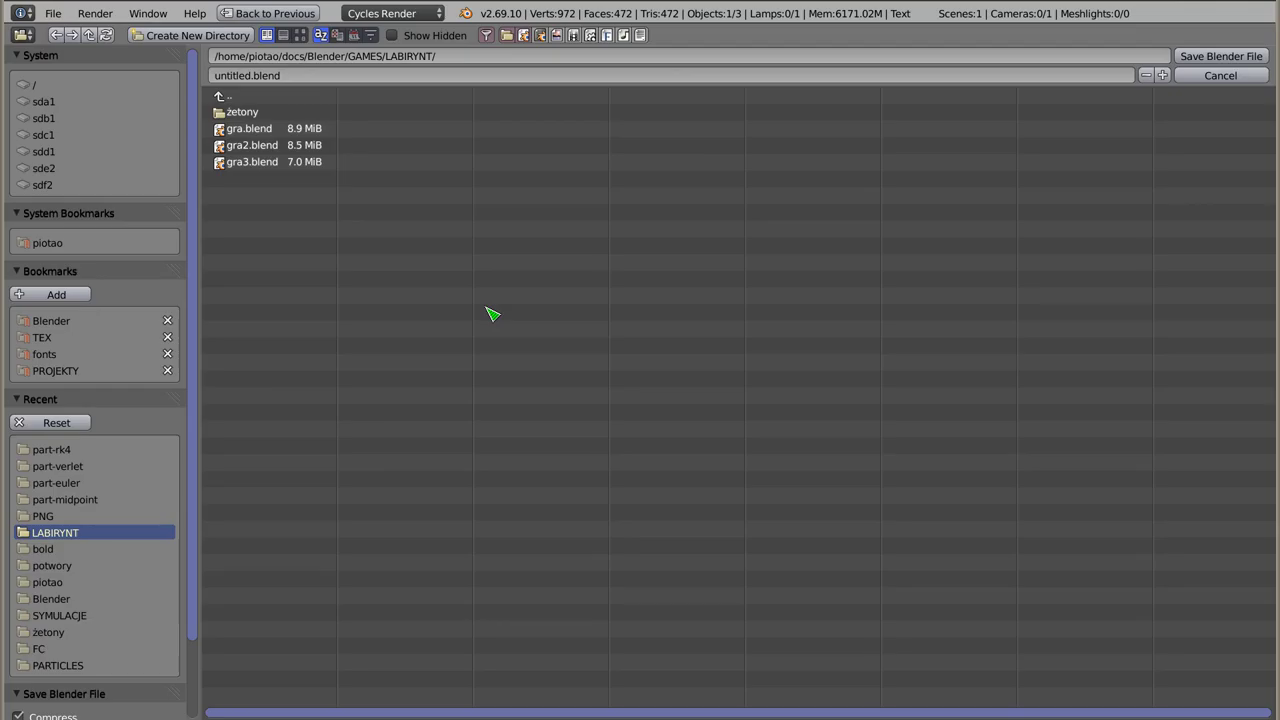
{"action": "left_click", "coordinate": [90, 242]}
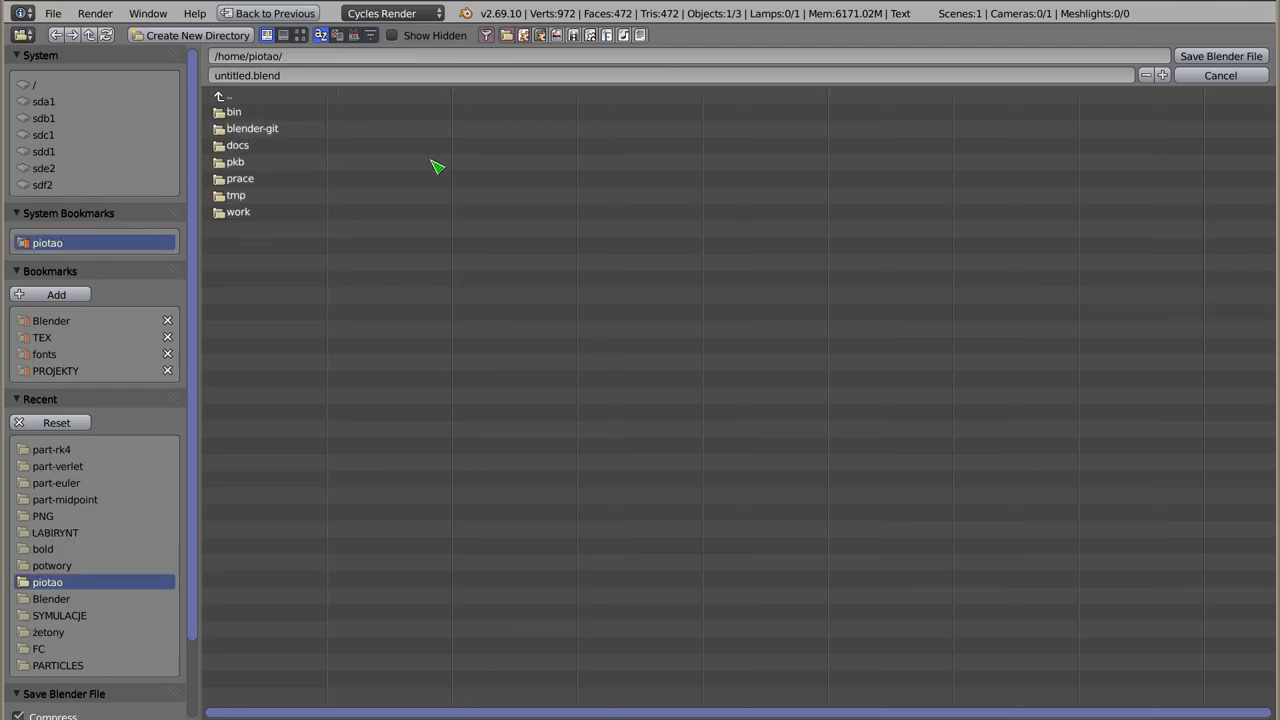
{"action": "left_click", "coordinate": [1220, 76]}
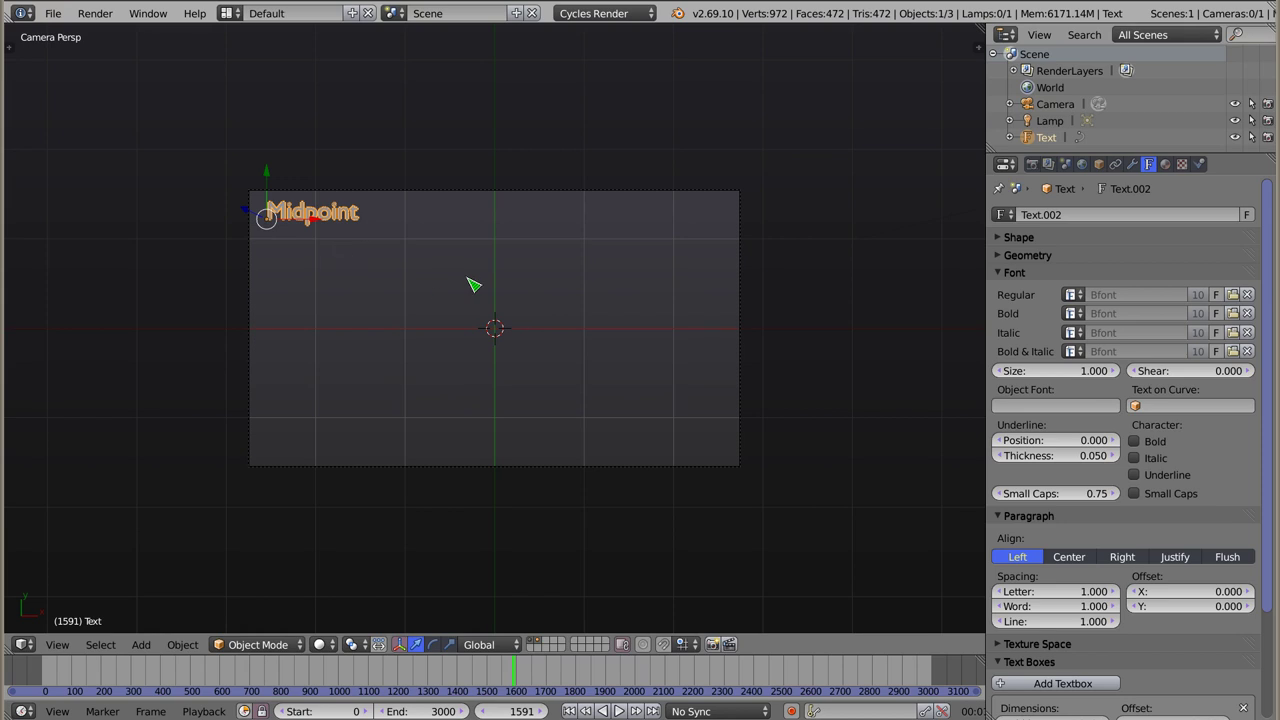
{"action": "key", "text": "F12"}
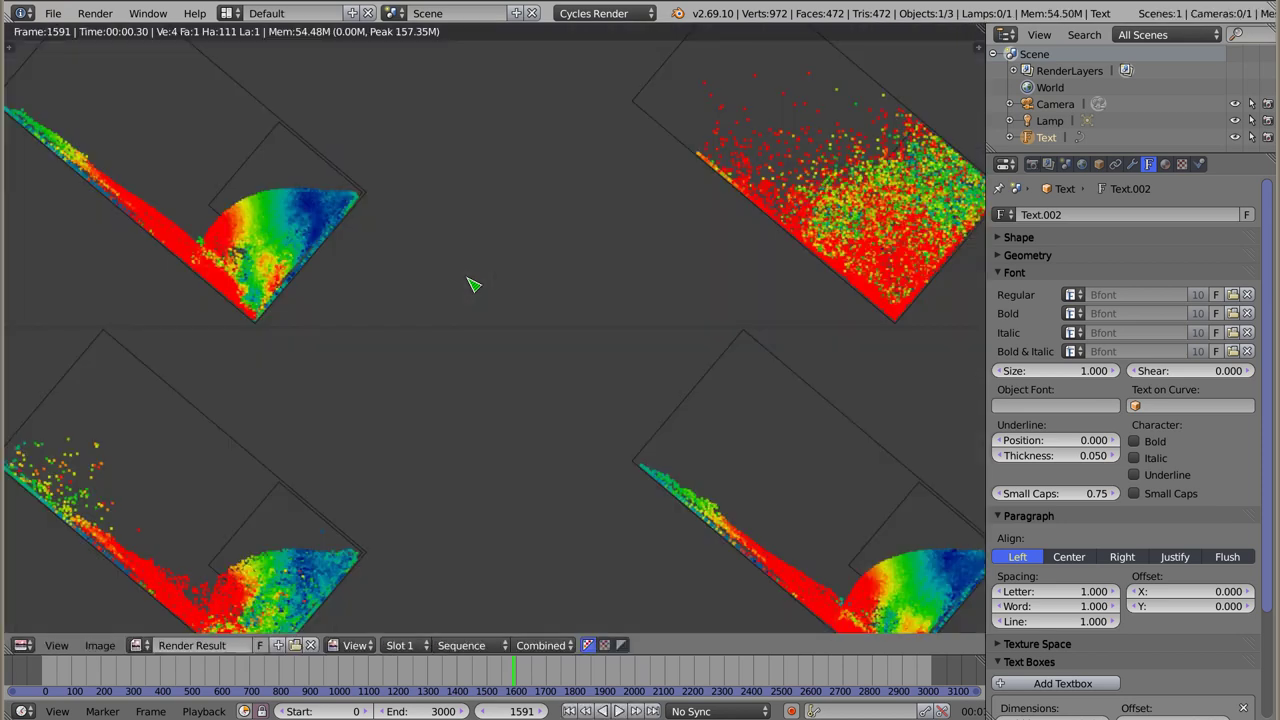
{"action": "scroll", "coordinate": [474, 290], "scroll_direction": "down", "scroll_amount": 1}
{"action": "scroll", "coordinate": [470, 305], "scroll_direction": "down", "scroll_amount": 2}
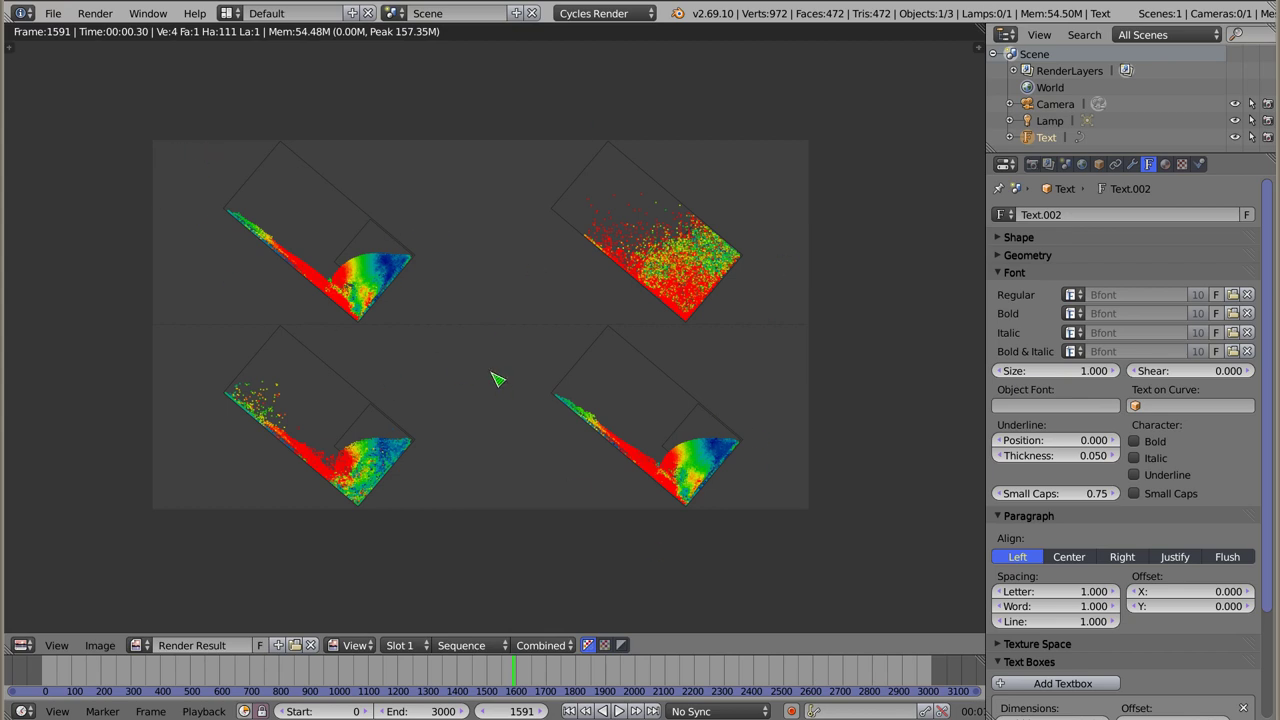
{"action": "key", "text": "Escape"}
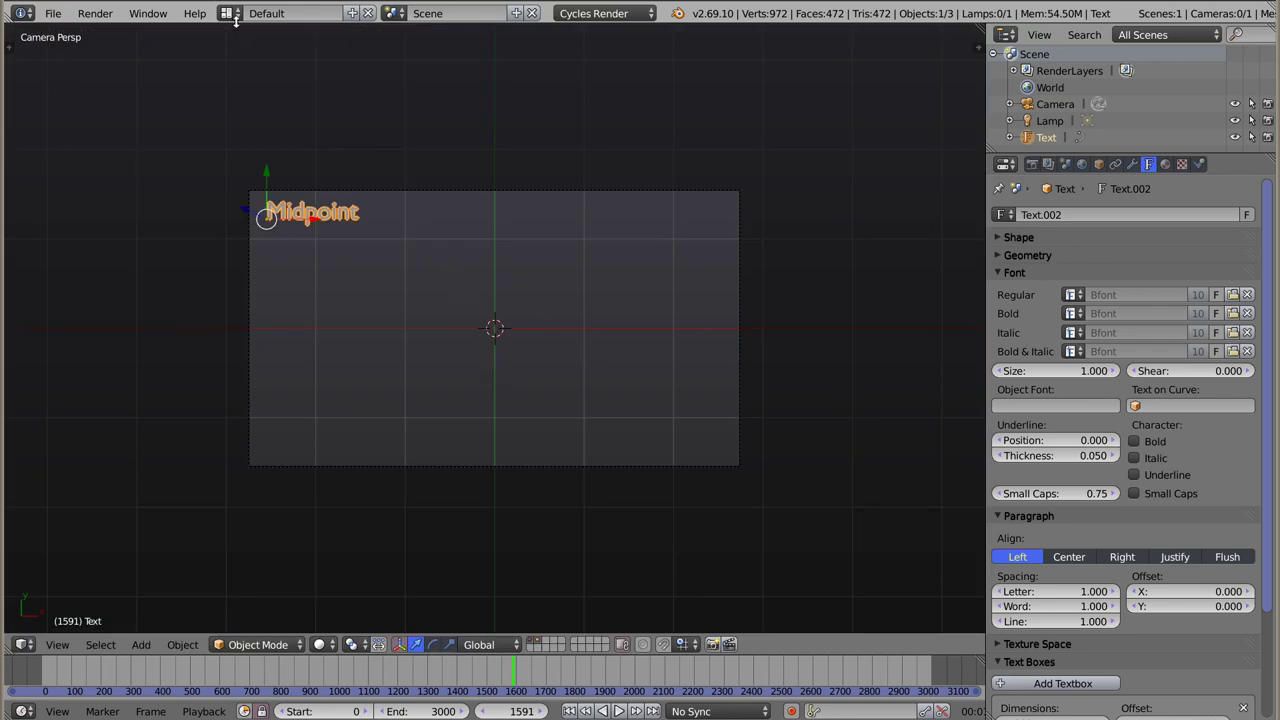
Switch to the Video Editing layout and jump to the first frame.
{"action": "left_click", "coordinate": [232, 15]}
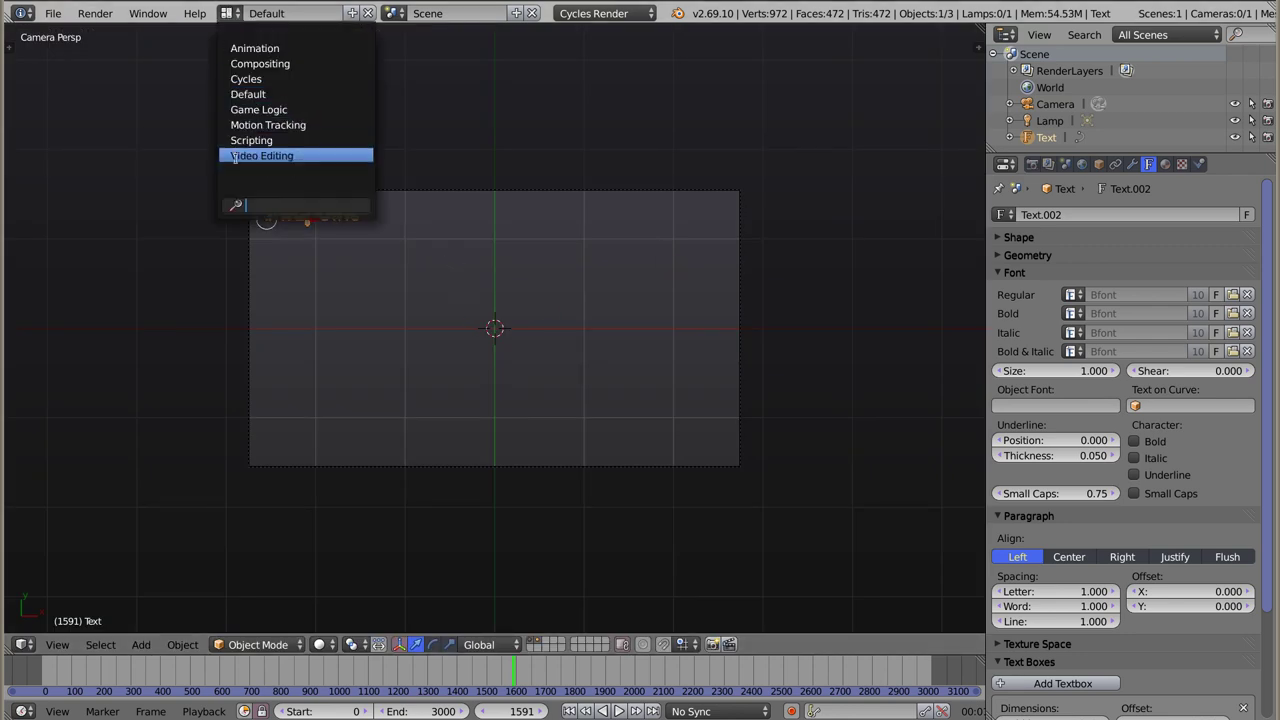
{"action": "left_click", "coordinate": [233, 157]}
{"action": "scroll", "coordinate": [546, 493], "scroll_direction": "down", "scroll_amount": 1}
{"action": "scroll", "coordinate": [546, 493], "scroll_direction": "down", "scroll_amount": 2}
{"action": "scroll", "coordinate": [510, 482], "scroll_direction": "down", "scroll_amount": 1}
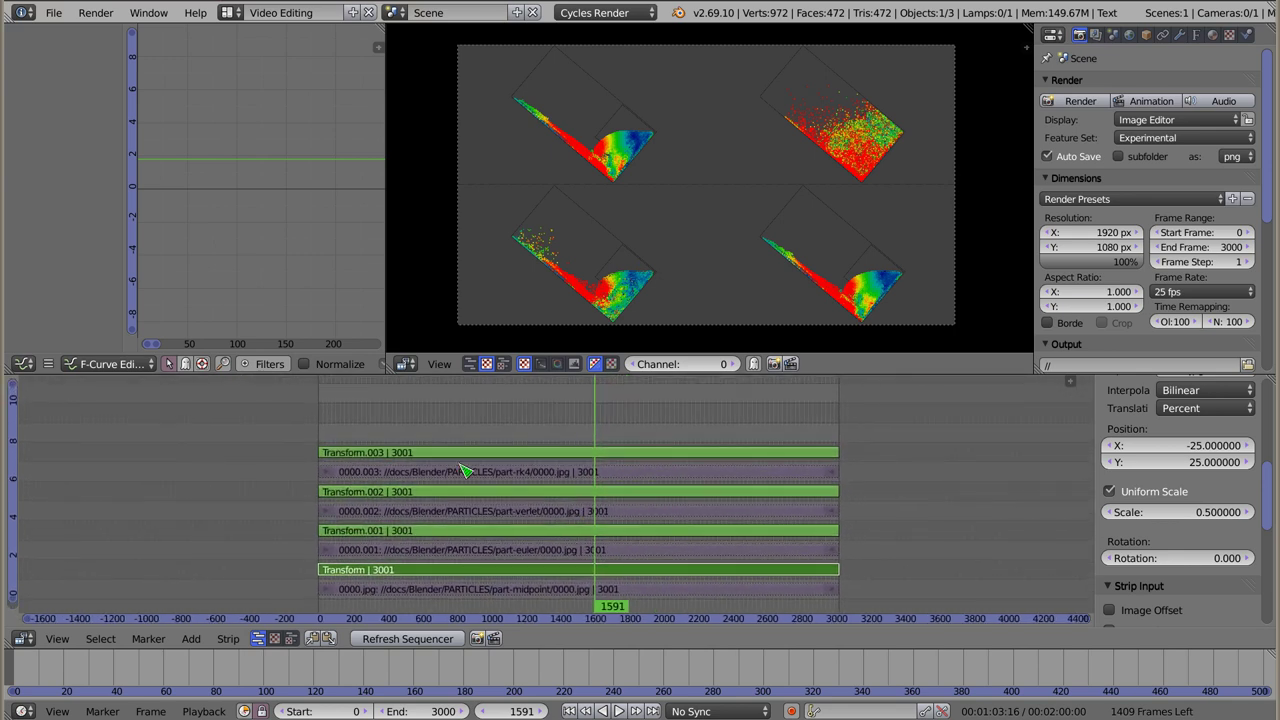
{"action": "key", "text": "shift+Left"}
Add the Scene as a new strip on channel 9 blended with Alpha Over.
{"action": "key", "text": "shift+a"}
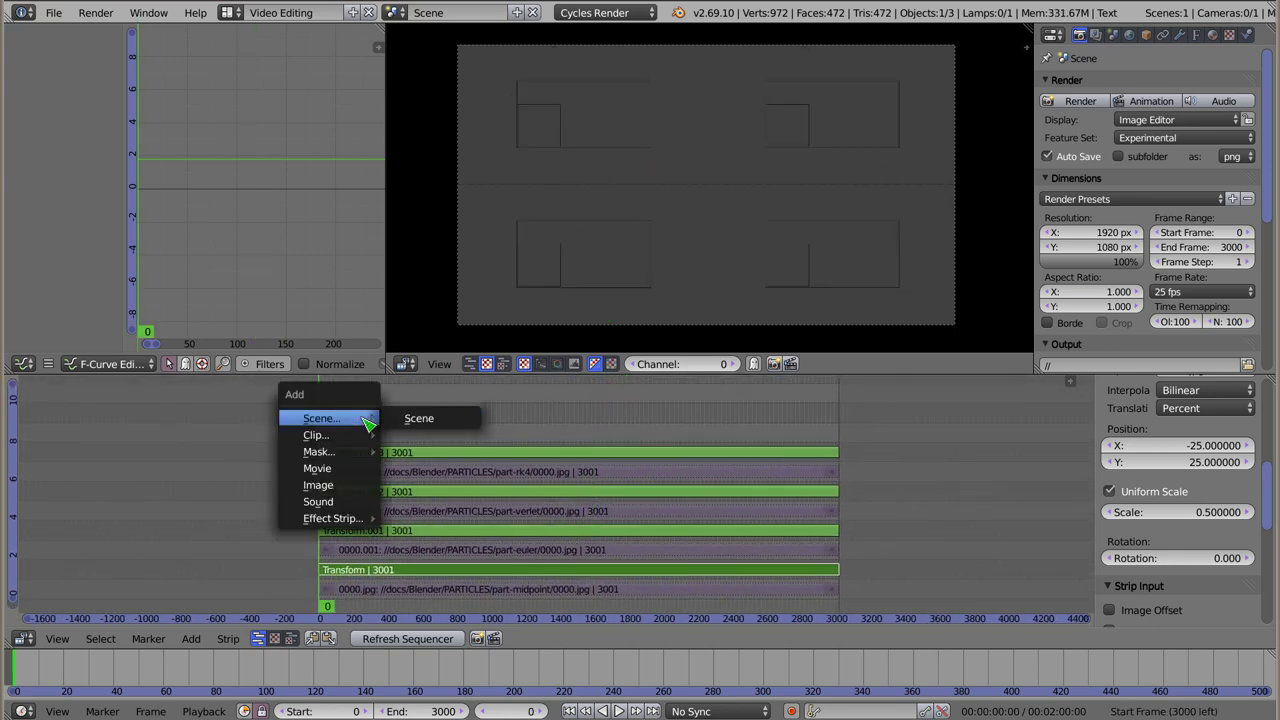
{"action": "left_click", "coordinate": [428, 424]}
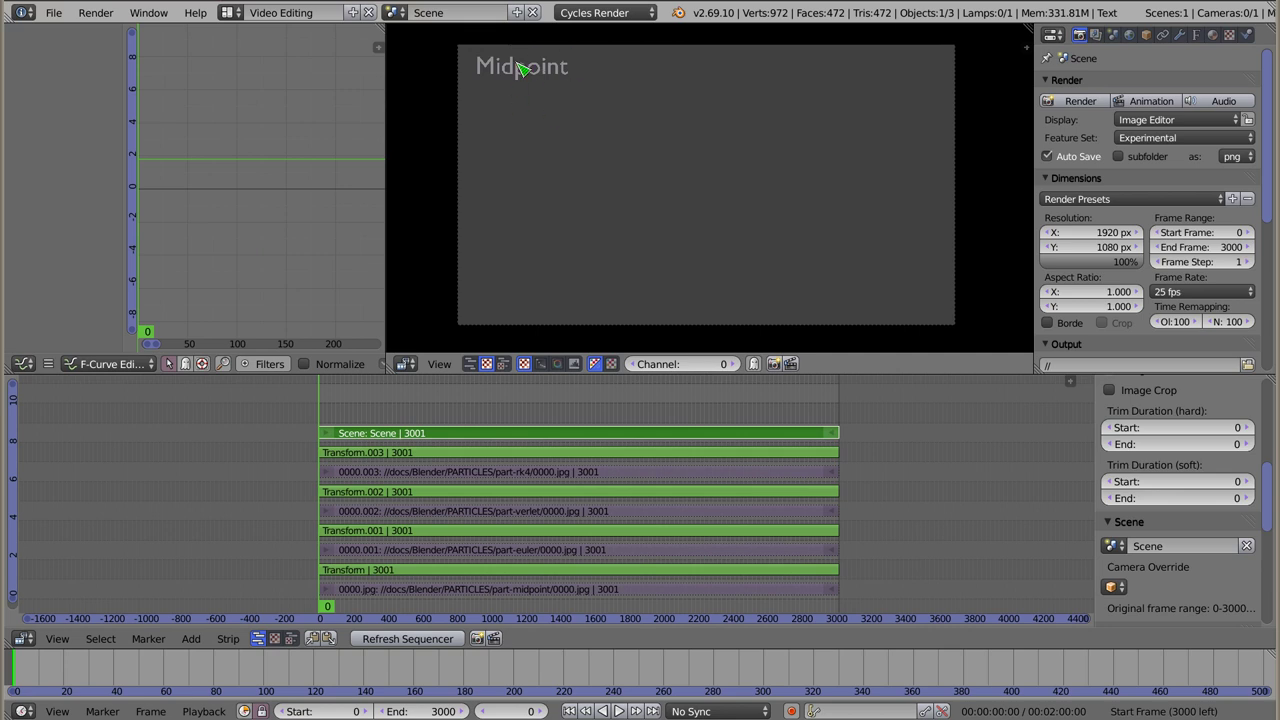
{"action": "scroll", "coordinate": [1168, 515], "scroll_direction": "up", "scroll_amount": 5}
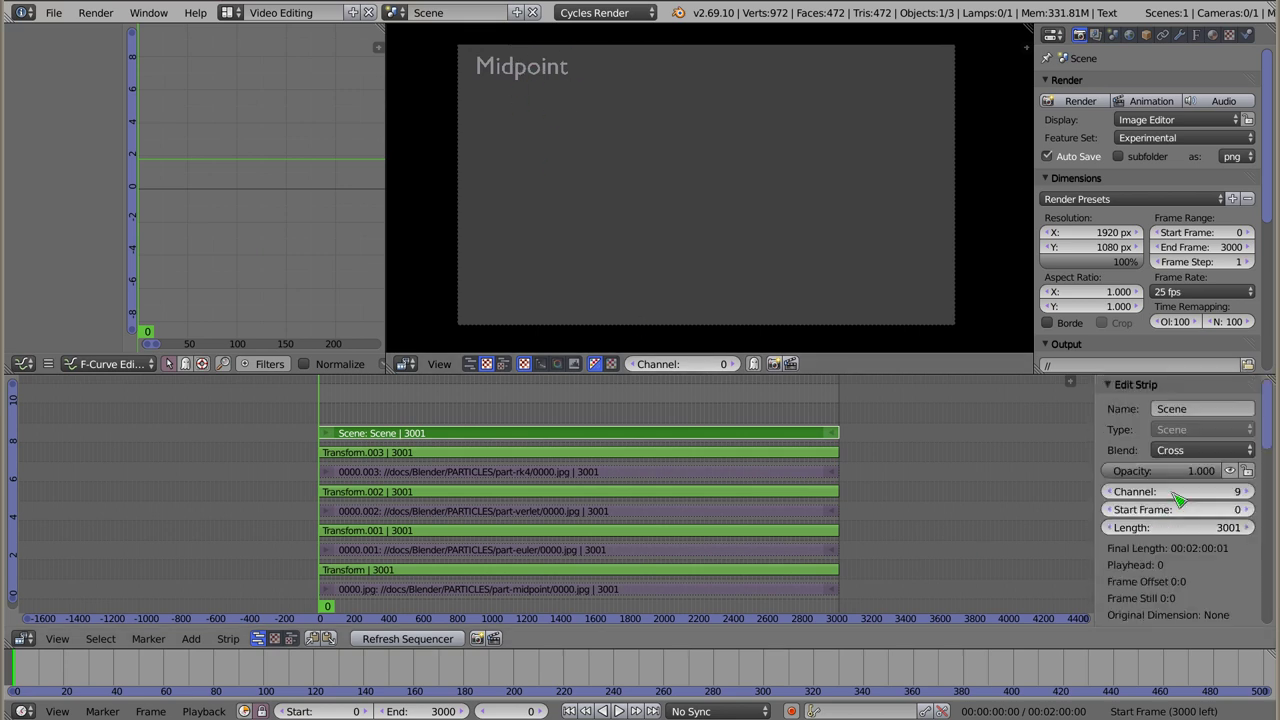
{"action": "left_click", "coordinate": [1190, 450]}
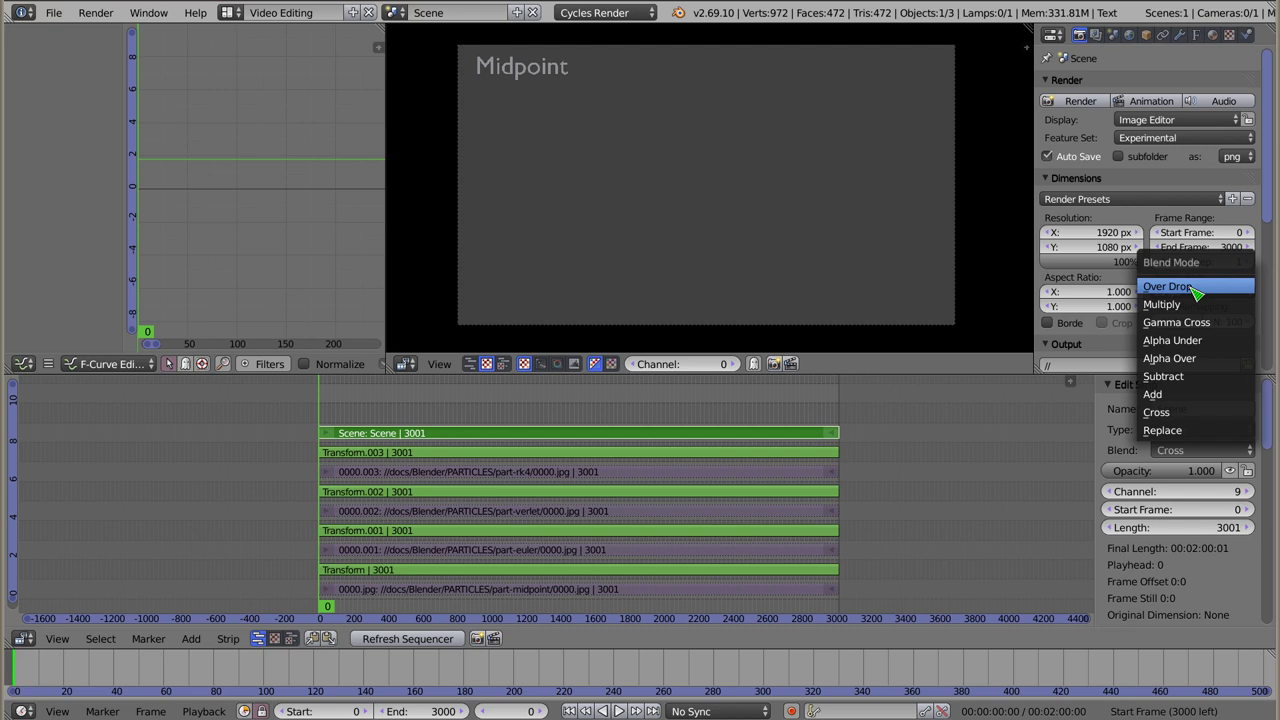
{"action": "left_click", "coordinate": [1221, 362]}
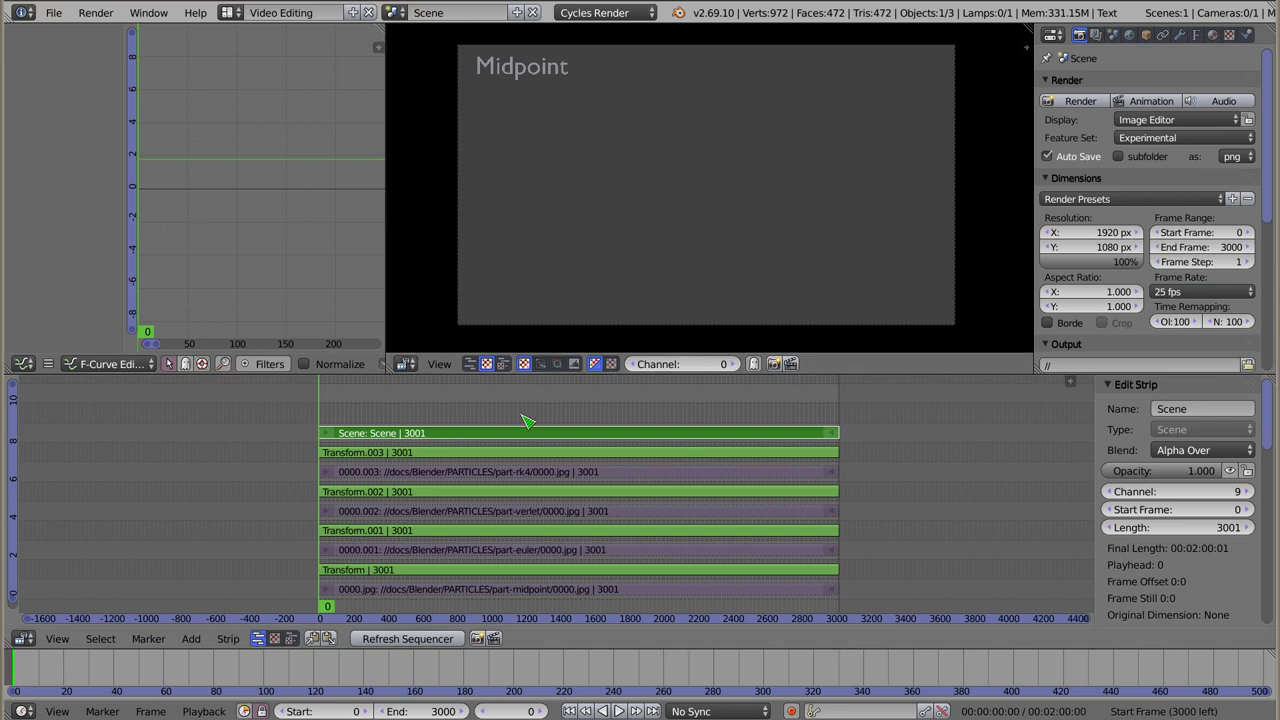
Set the playhead to frame 802 and replace the properties panel with a new area beside the preview.
{"action": "left_click", "coordinate": [493, 436]}
{"action": "left_click", "coordinate": [573, 442]}
{"action": "left_click", "coordinate": [459, 440]}
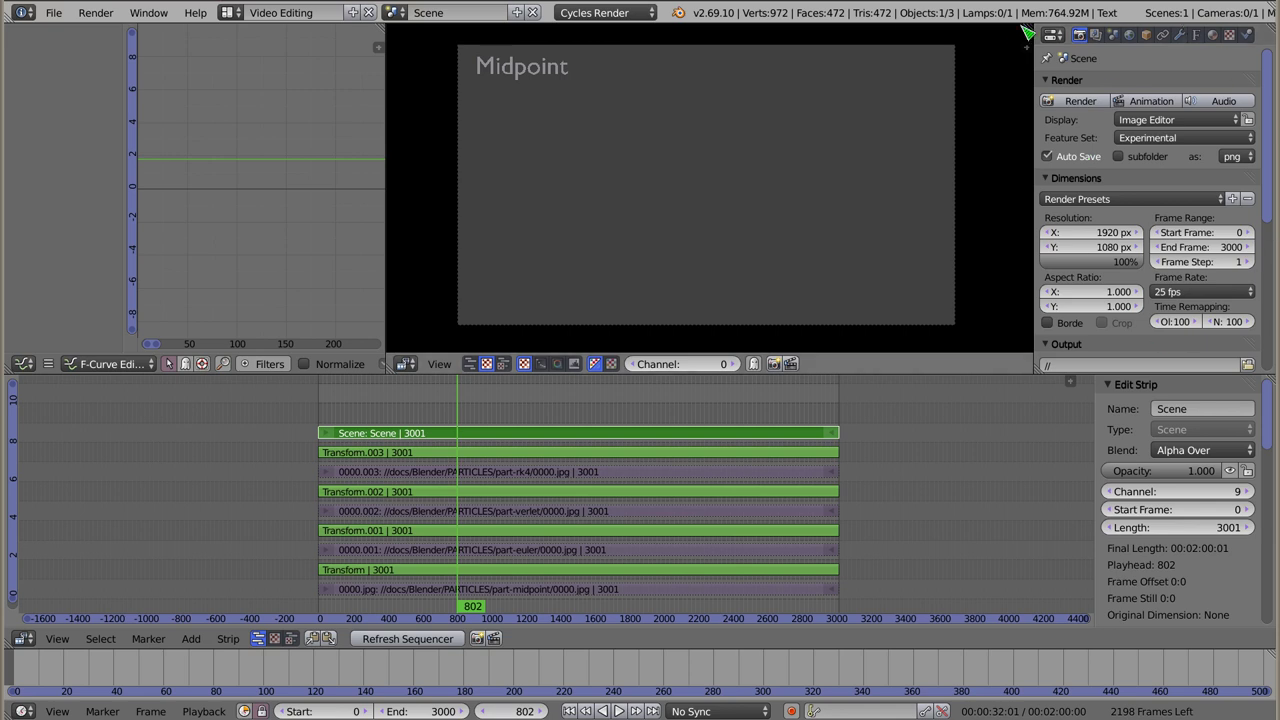
{"action": "left_click_drag", "start_coordinate": [1025, 27], "coordinate": [1128, 129]}
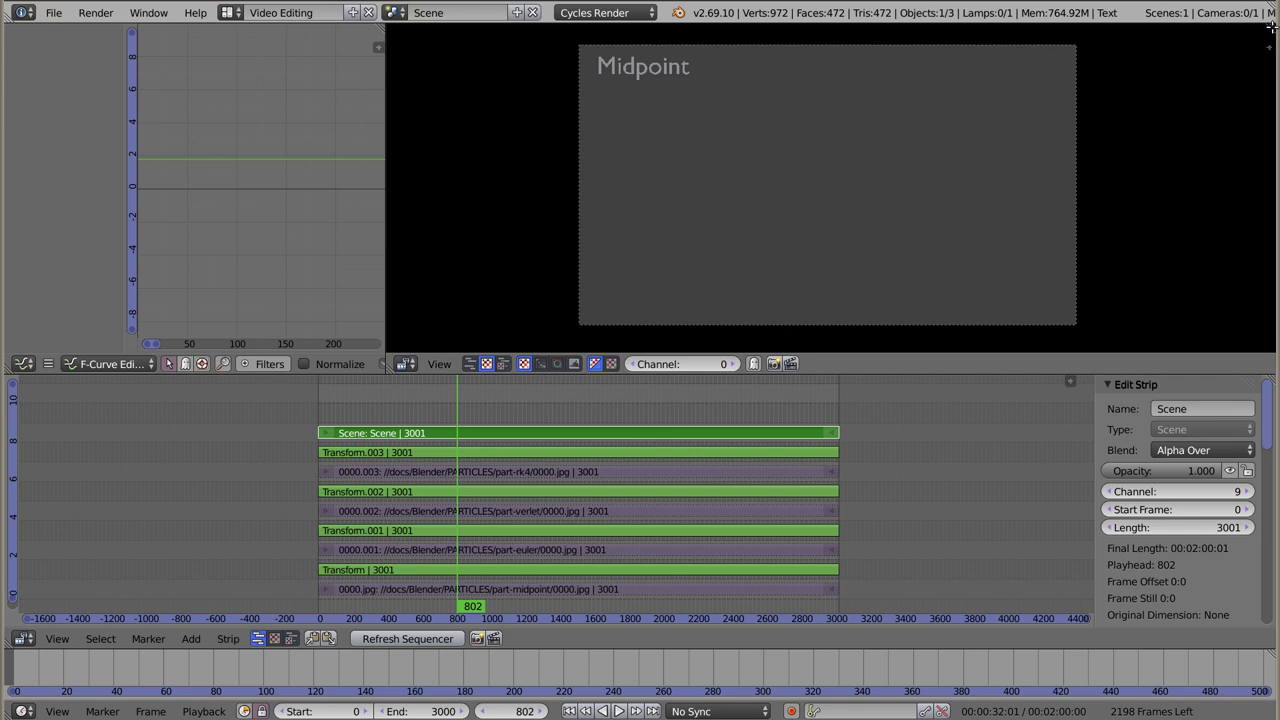
{"action": "left_click_drag", "start_coordinate": [1272, 27], "coordinate": [968, 50]}
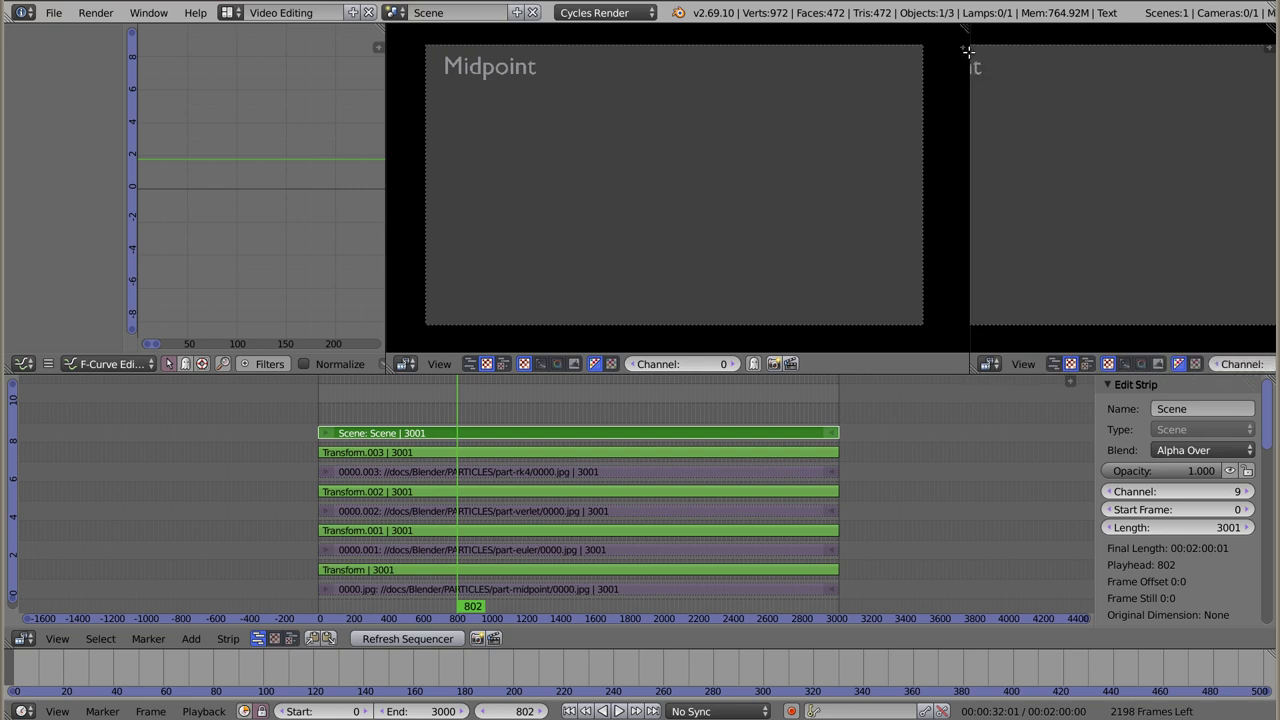
Make the new area a Properties editor, set PNG output to RGBA, and test-render the frame.
{"action": "left_click", "coordinate": [990, 364]}
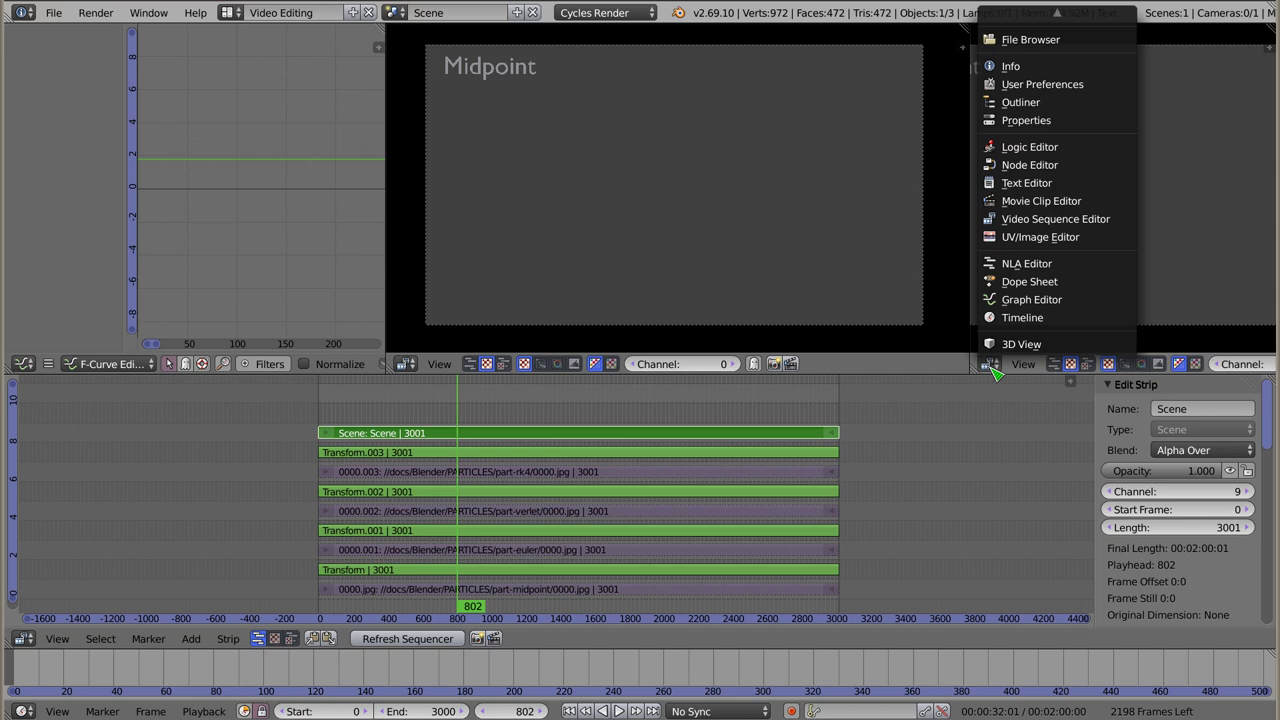
{"action": "left_click", "coordinate": [1084, 124]}
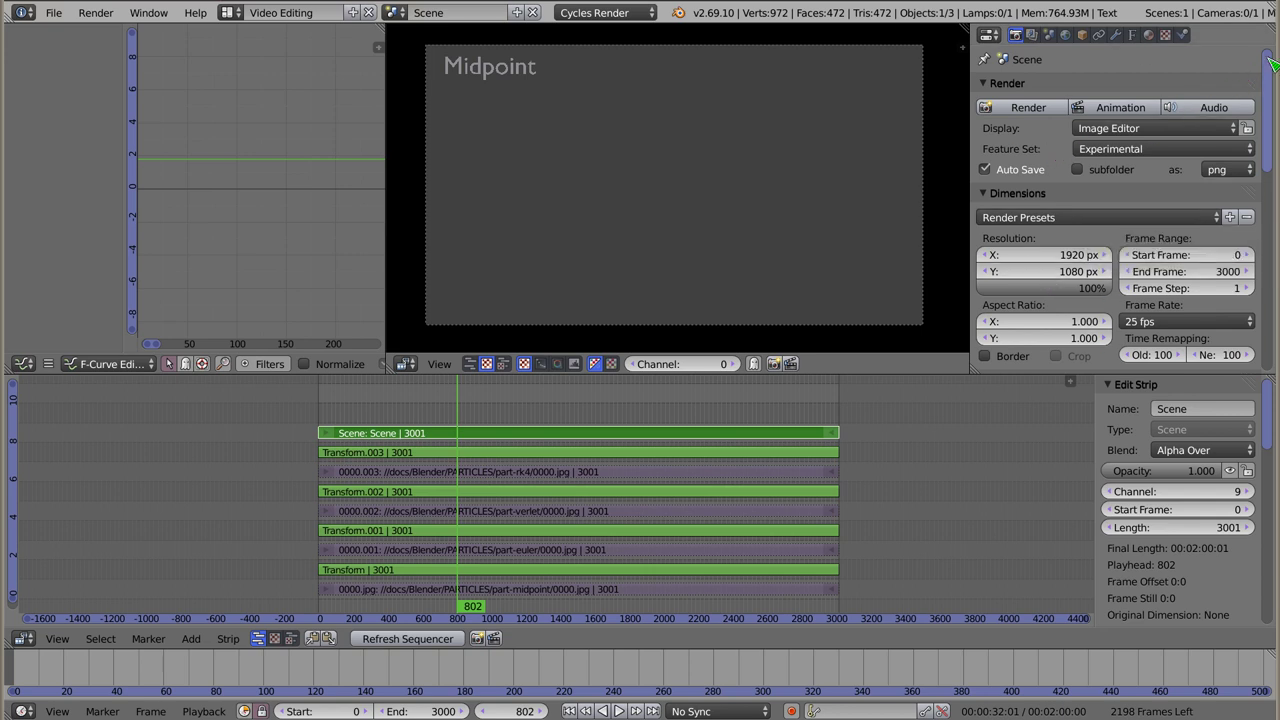
{"action": "left_click_drag", "start_coordinate": [1272, 62], "coordinate": [1274, 179]}
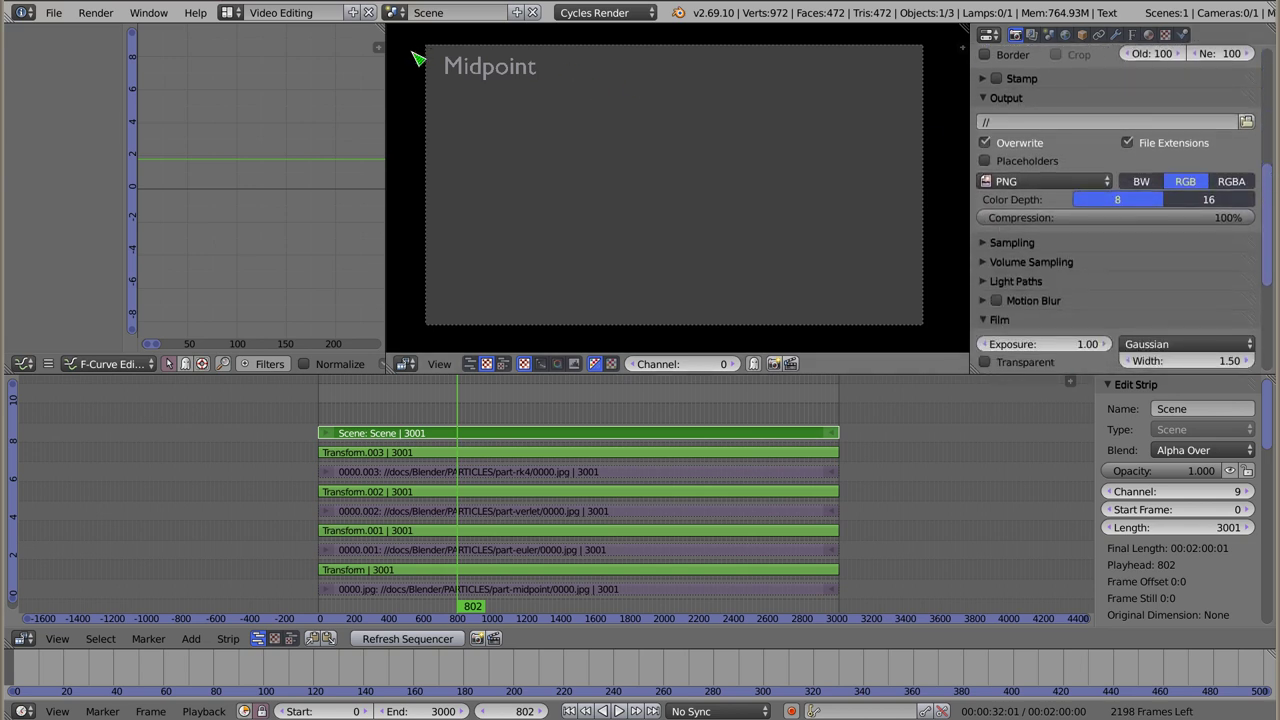
{"action": "scroll", "coordinate": [1140, 234], "scroll_direction": "up", "scroll_amount": 4}
{"action": "scroll", "coordinate": [1140, 234], "scroll_direction": "up", "scroll_amount": 2}
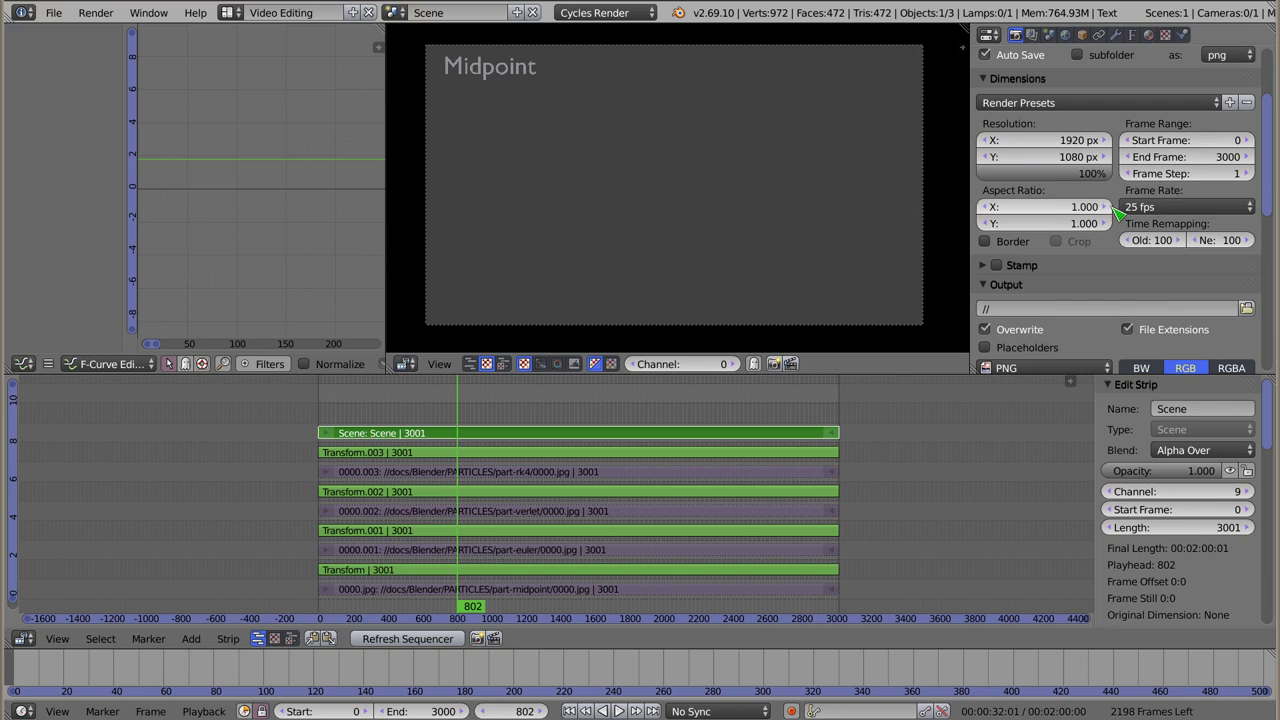
{"action": "scroll", "coordinate": [1130, 205], "scroll_direction": "down", "scroll_amount": 4}
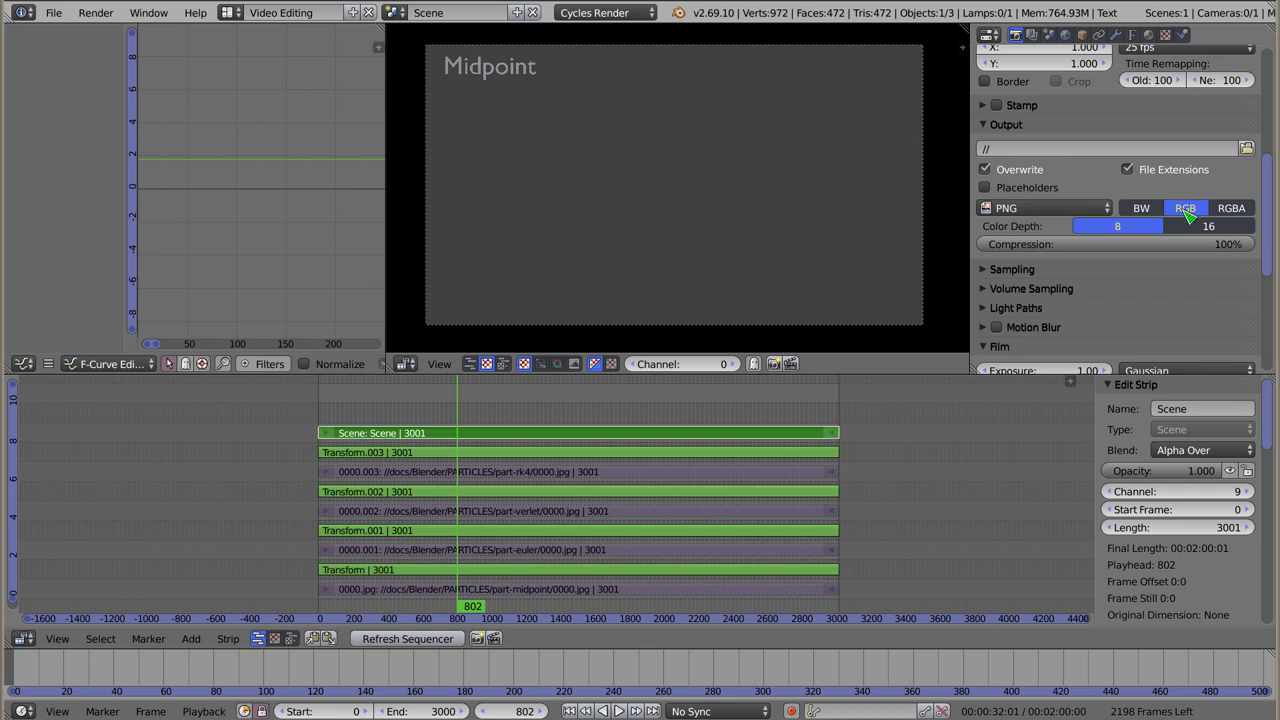
{"action": "left_click", "coordinate": [1240, 208]}
{"action": "key", "text": "F12"}
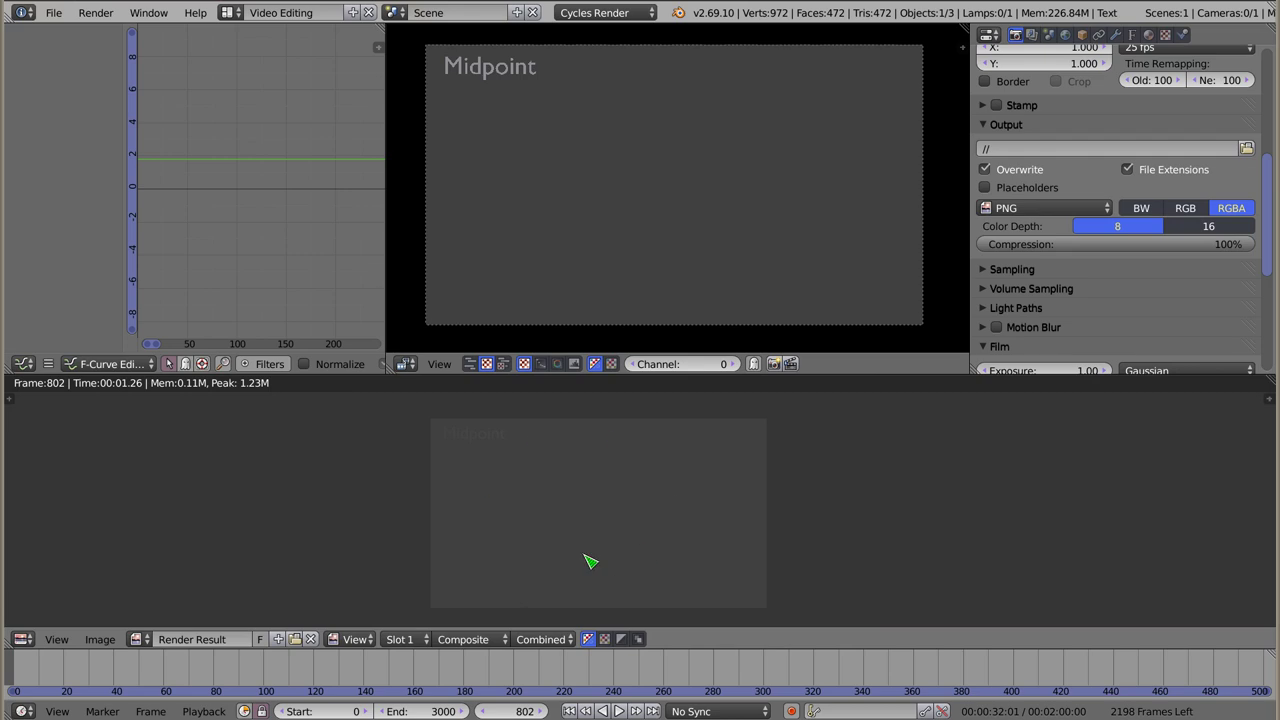
{"action": "key", "text": "Escape"}
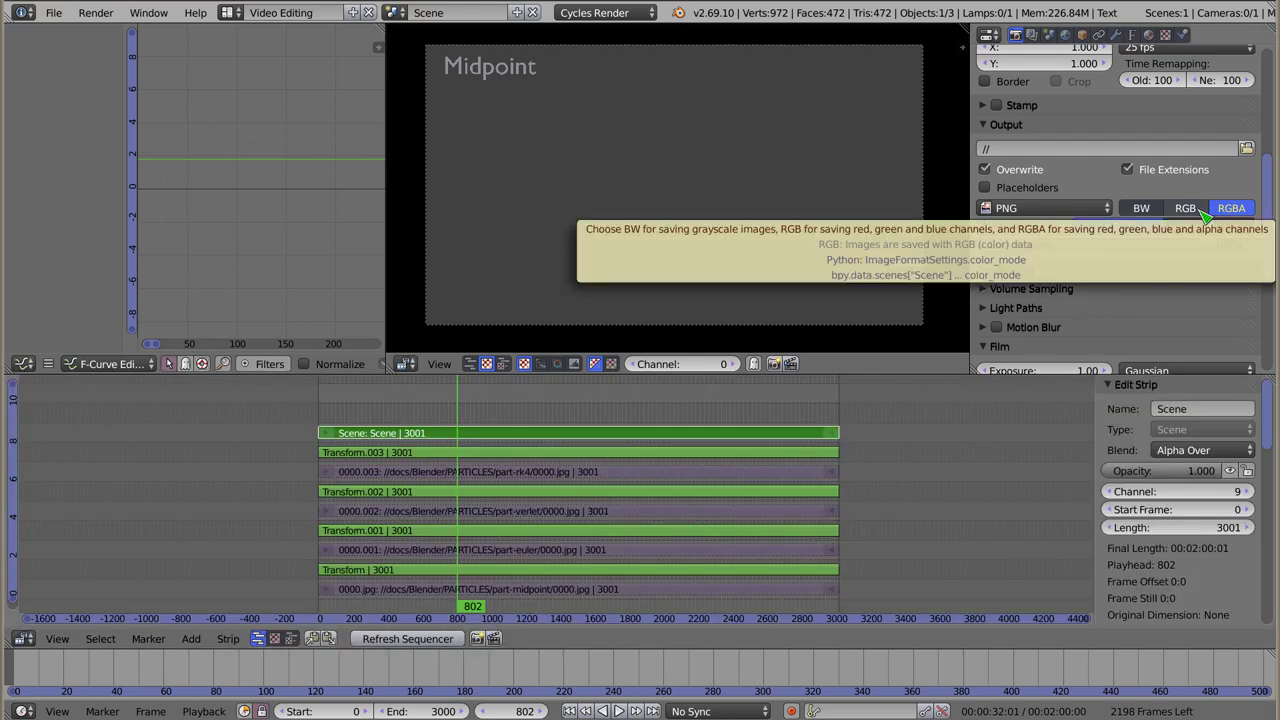
Browse the Texture Atlas, Post Processing, Performance and Light Paths panels and show the render engine list.
{"action": "scroll", "coordinate": [1062, 215], "scroll_direction": "down", "scroll_amount": 2}
{"action": "scroll", "coordinate": [1062, 215], "scroll_direction": "down", "scroll_amount": 1}
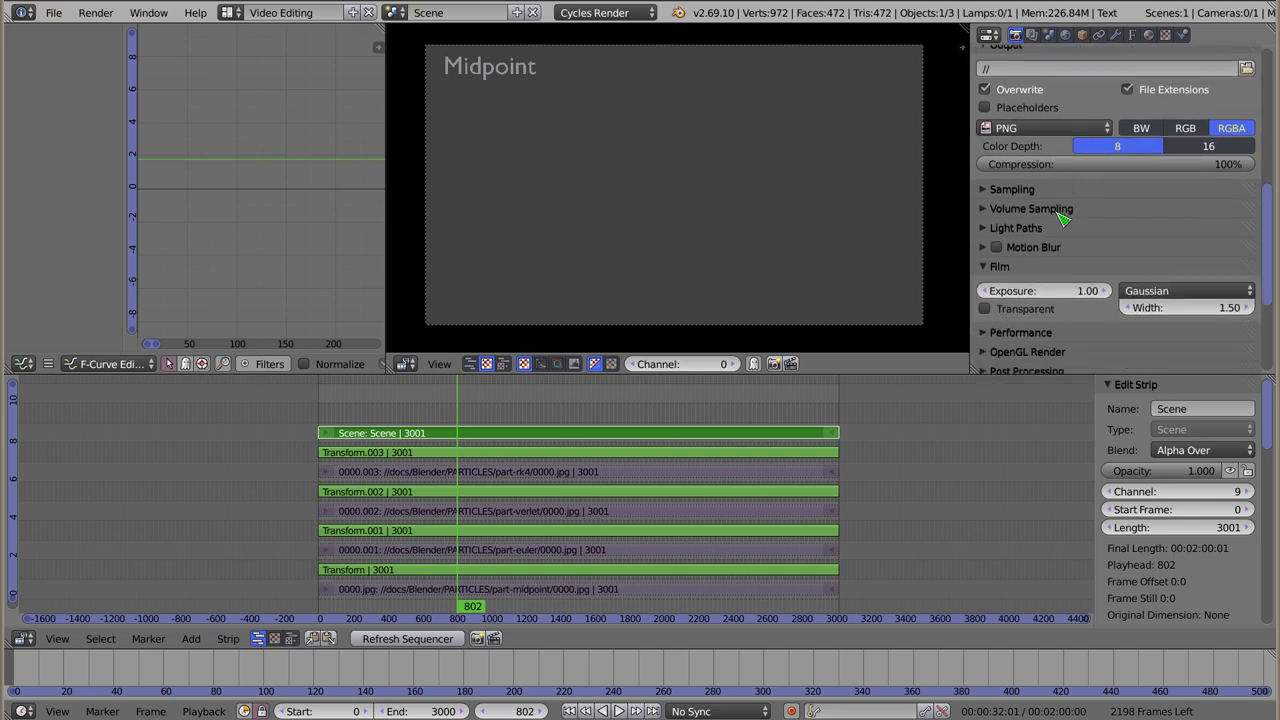
{"action": "scroll", "coordinate": [1062, 180], "scroll_direction": "down", "scroll_amount": 2}
{"action": "scroll", "coordinate": [1062, 182], "scroll_direction": "down", "scroll_amount": 2}
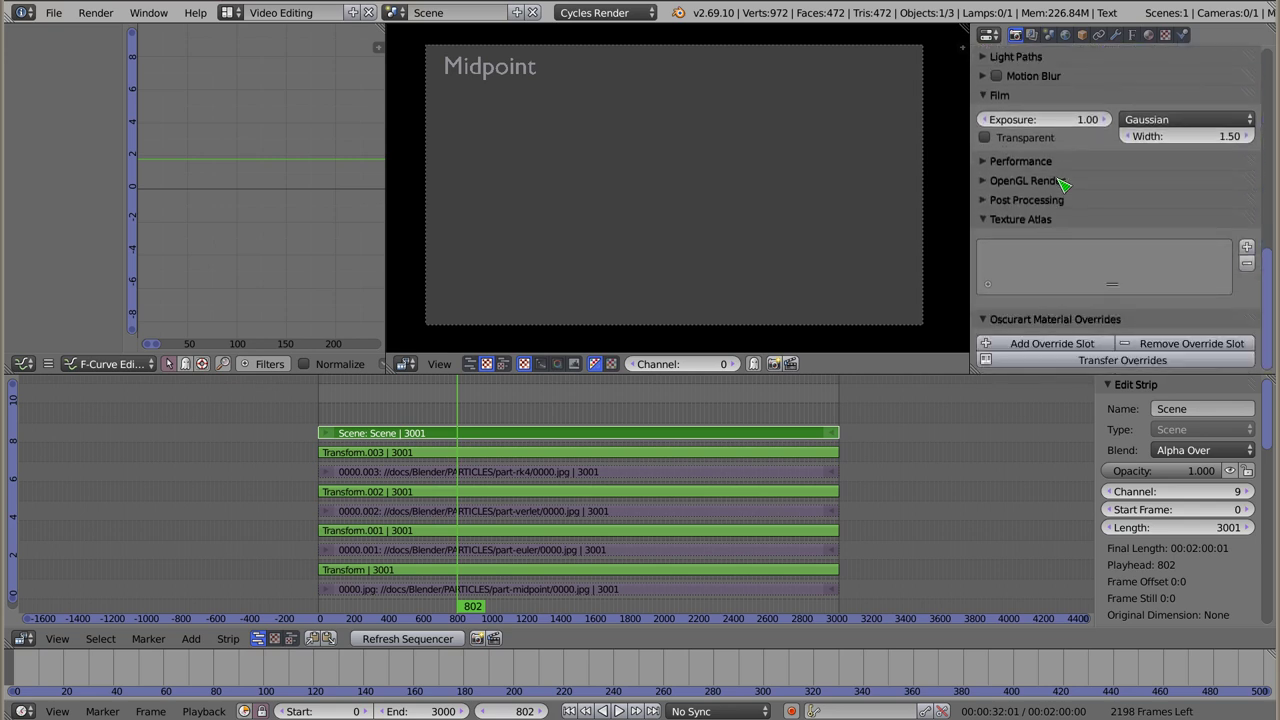
{"action": "left_click", "coordinate": [992, 222]}
{"action": "scroll", "coordinate": [1068, 253], "scroll_direction": "up", "scroll_amount": 3}
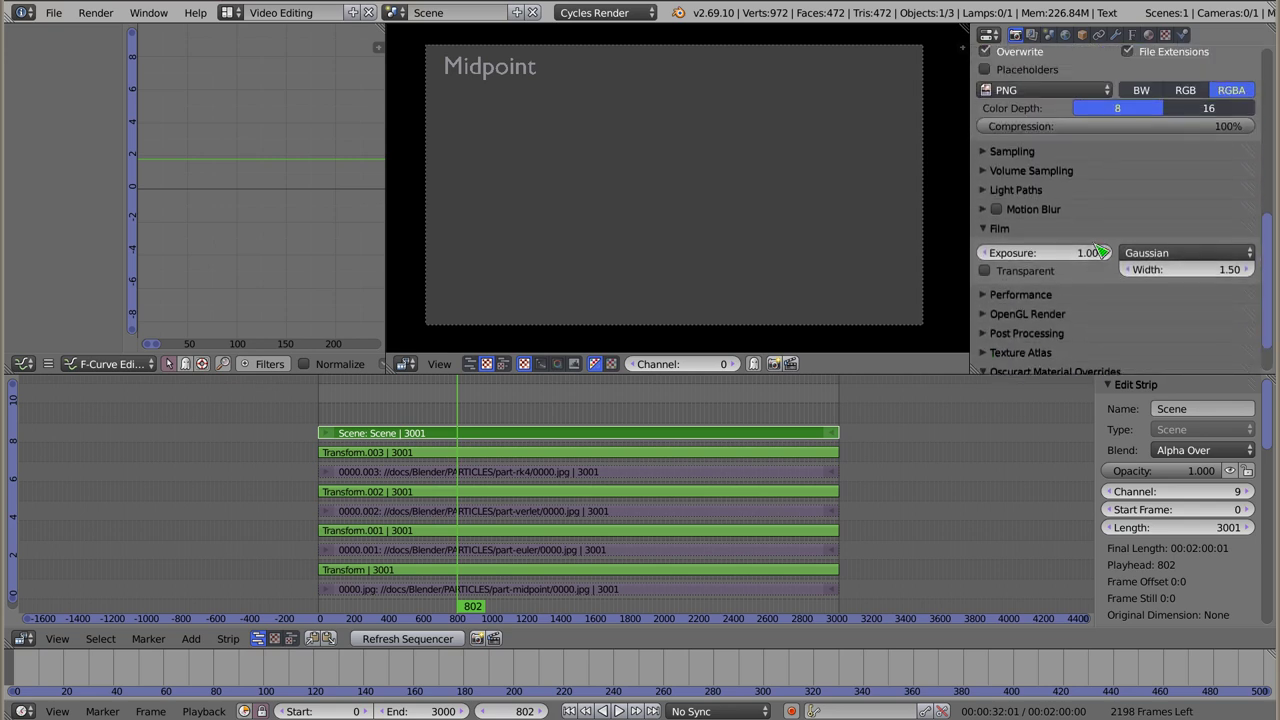
{"action": "left_click", "coordinate": [988, 334]}
{"action": "scroll", "coordinate": [1049, 317], "scroll_direction": "down", "scroll_amount": 2}
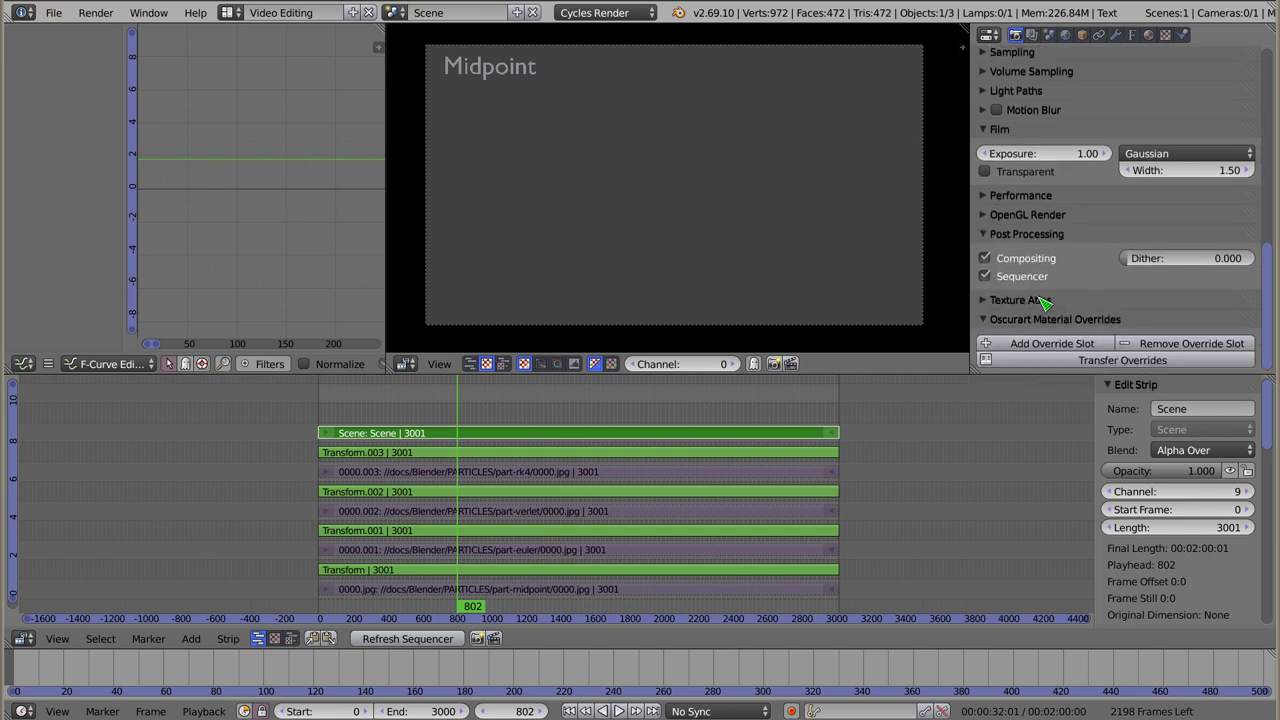
{"action": "left_click", "coordinate": [988, 236]}
{"action": "left_click", "coordinate": [988, 198]}
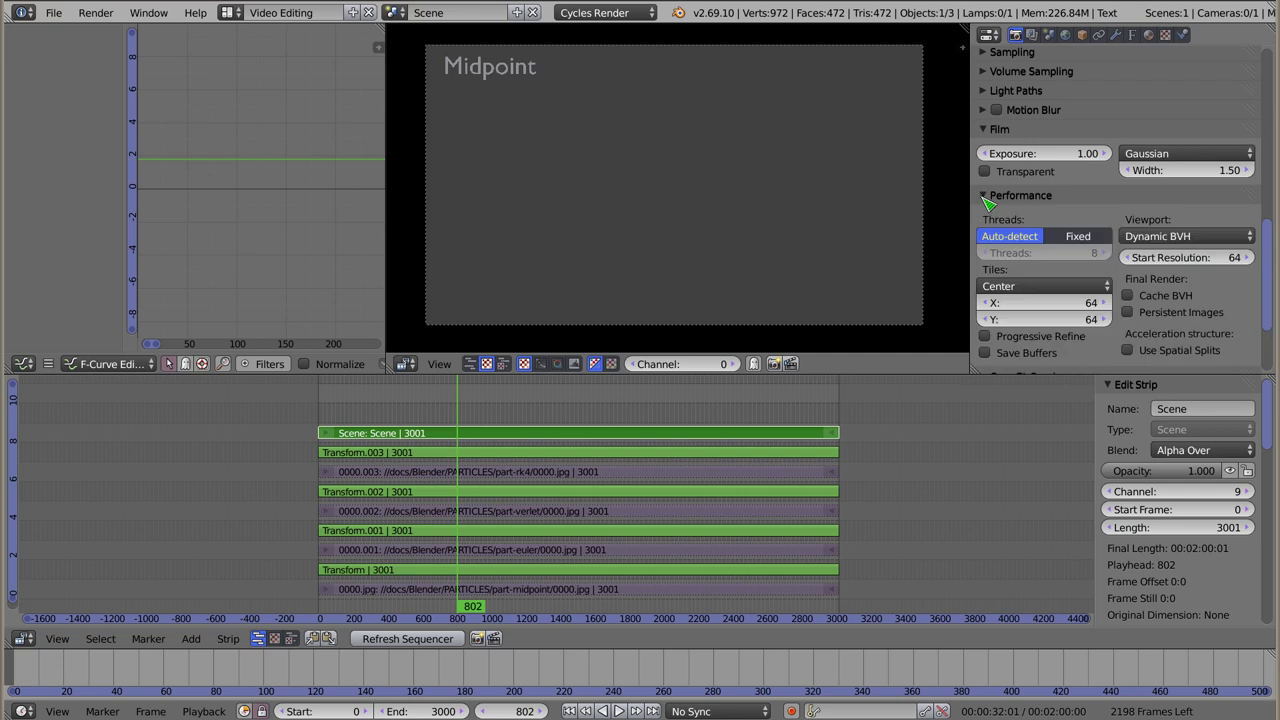
{"action": "left_click", "coordinate": [988, 198]}
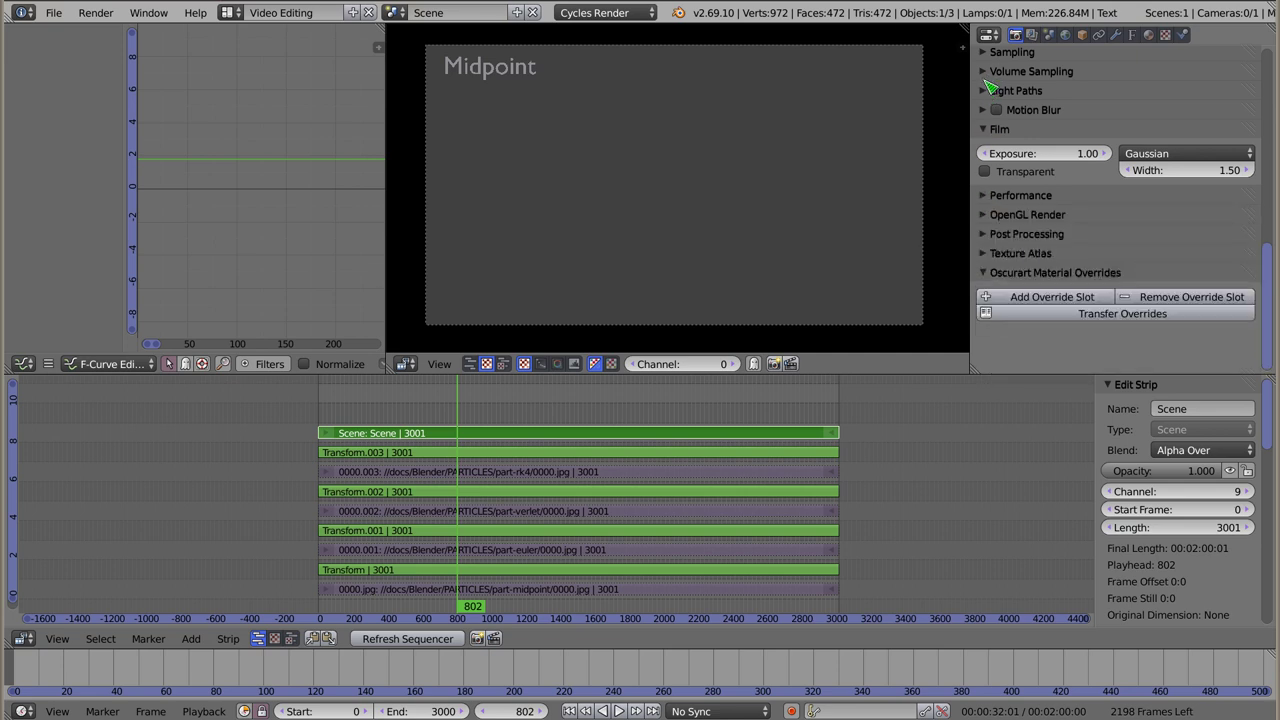
{"action": "left_click", "coordinate": [988, 90]}
{"action": "left_click", "coordinate": [988, 91]}
{"action": "left_click", "coordinate": [632, 13]}
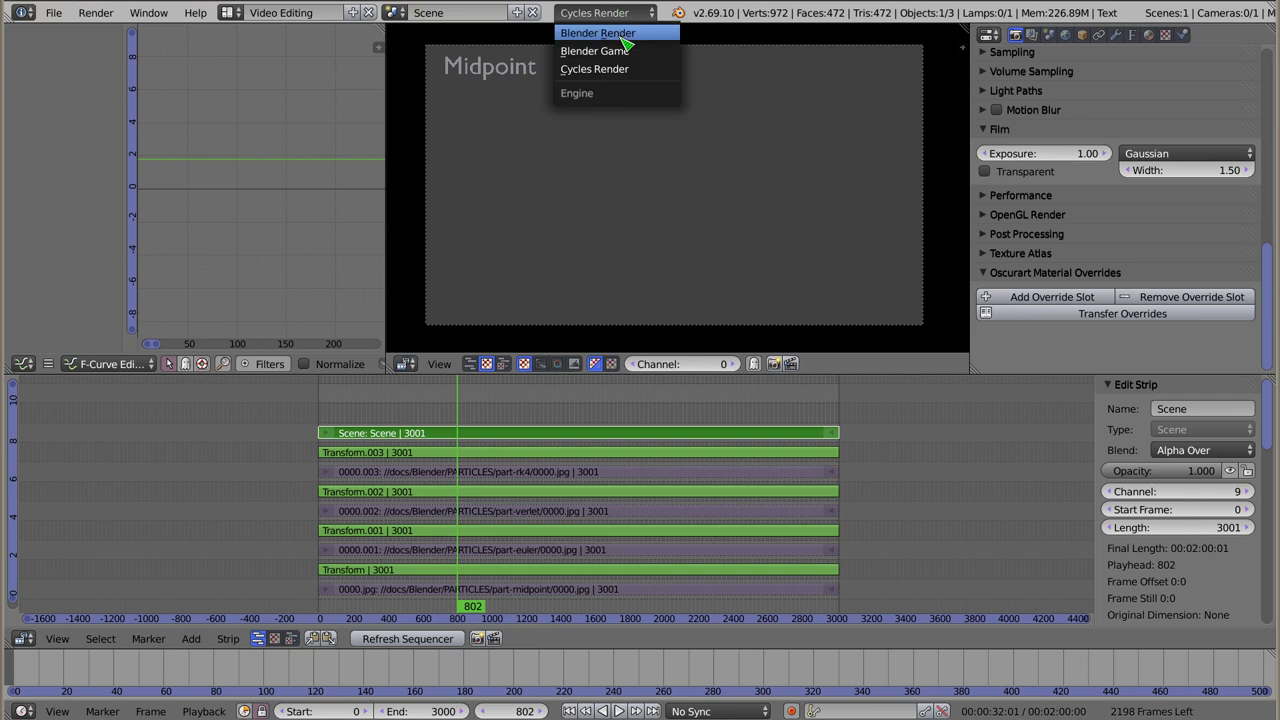
Switch the render engine to Blender Render.
{"action": "left_click", "coordinate": [622, 37]}
{"action": "scroll", "coordinate": [1045, 240], "scroll_direction": "up", "scroll_amount": 3}
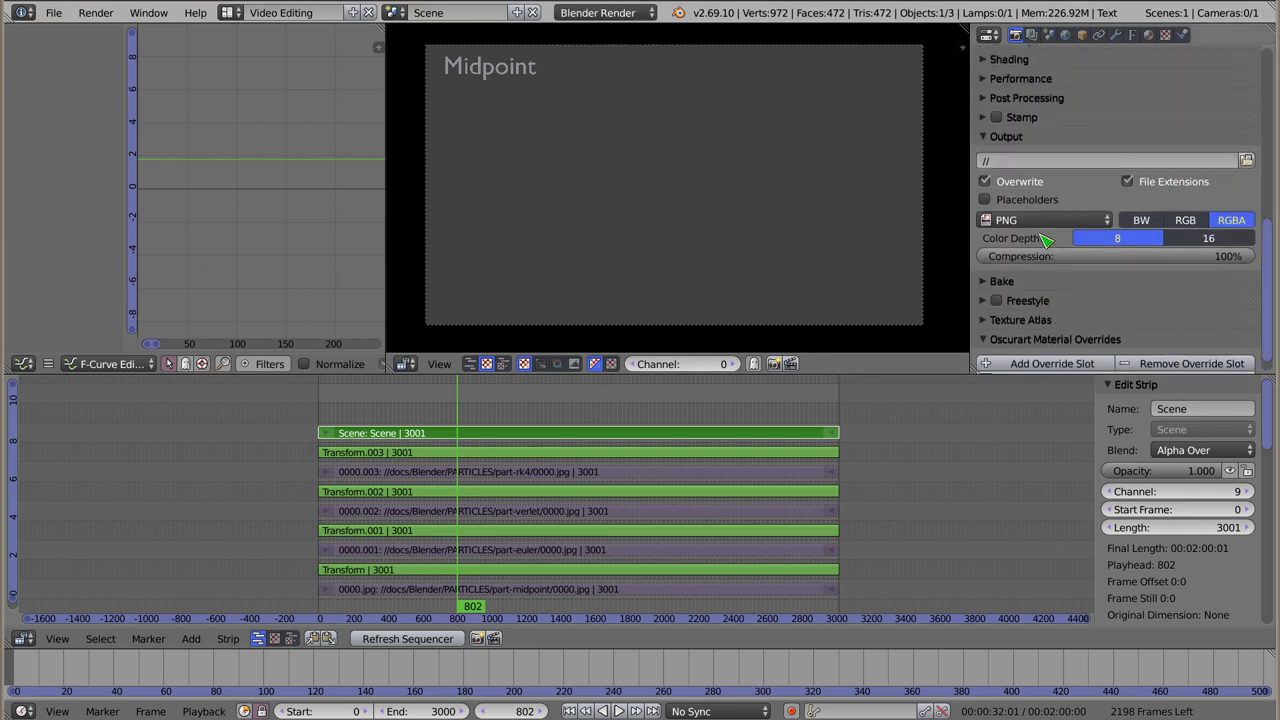
{"action": "scroll", "coordinate": [1073, 275], "scroll_direction": "up", "scroll_amount": 2}
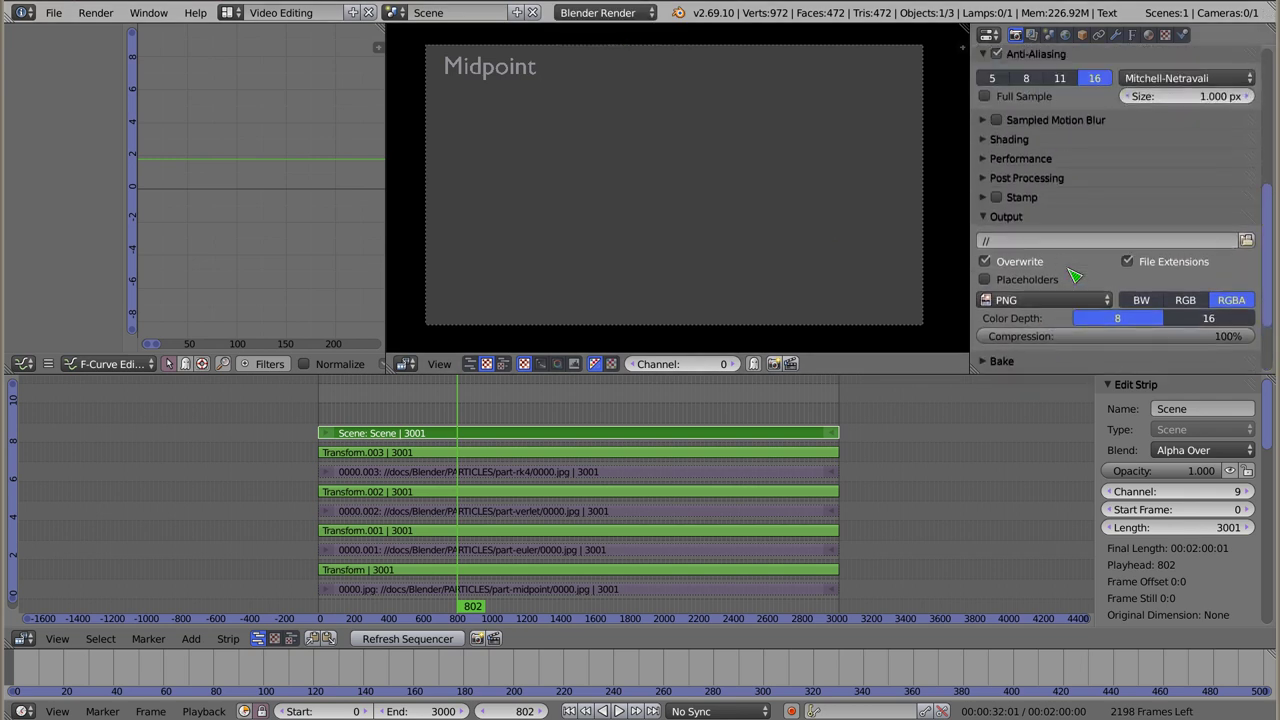
In the Shading panel, change the Alpha mode from Sky to Transparent.
{"action": "left_click", "coordinate": [987, 160]}
{"action": "left_click", "coordinate": [987, 160]}
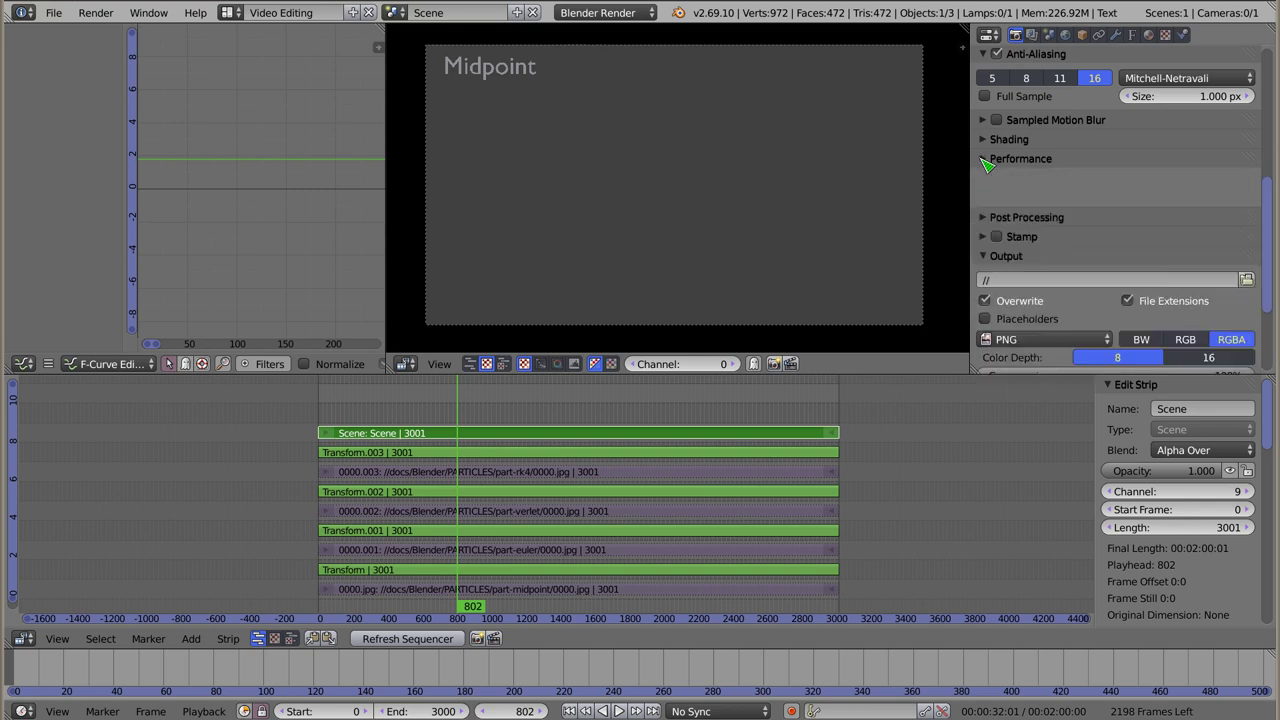
{"action": "left_click", "coordinate": [987, 140]}
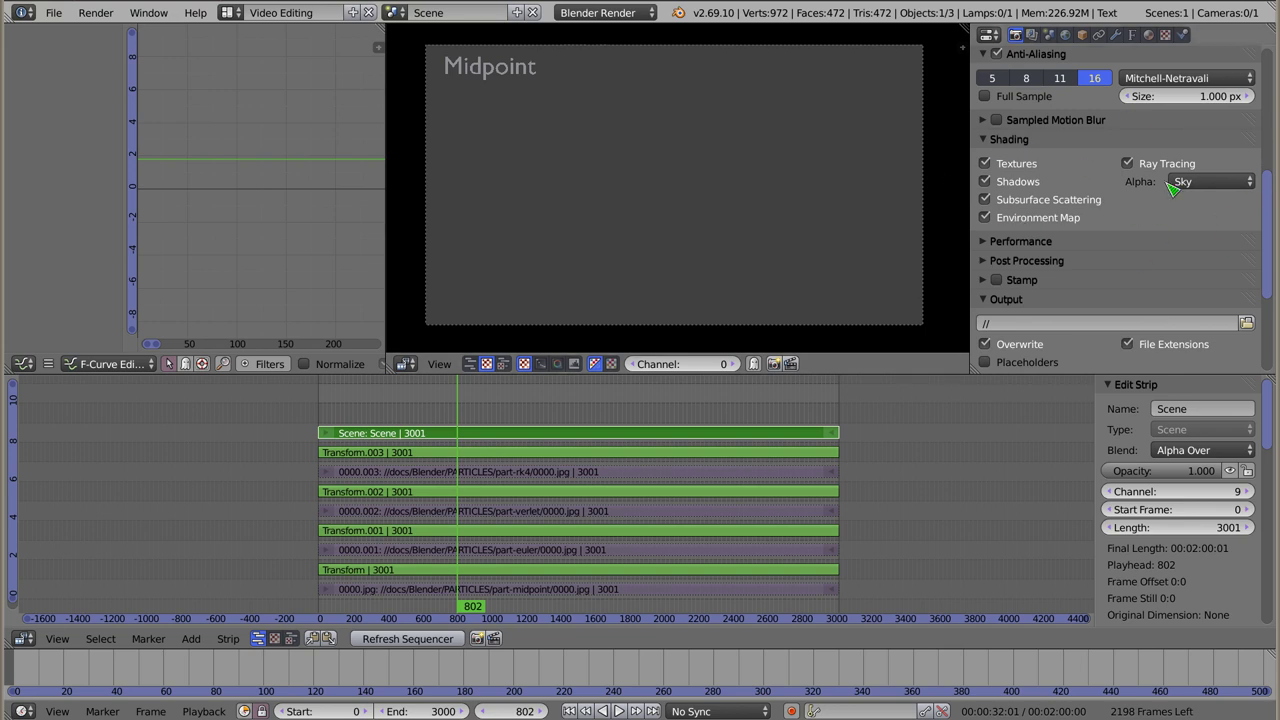
{"action": "left_click", "coordinate": [1213, 183]}
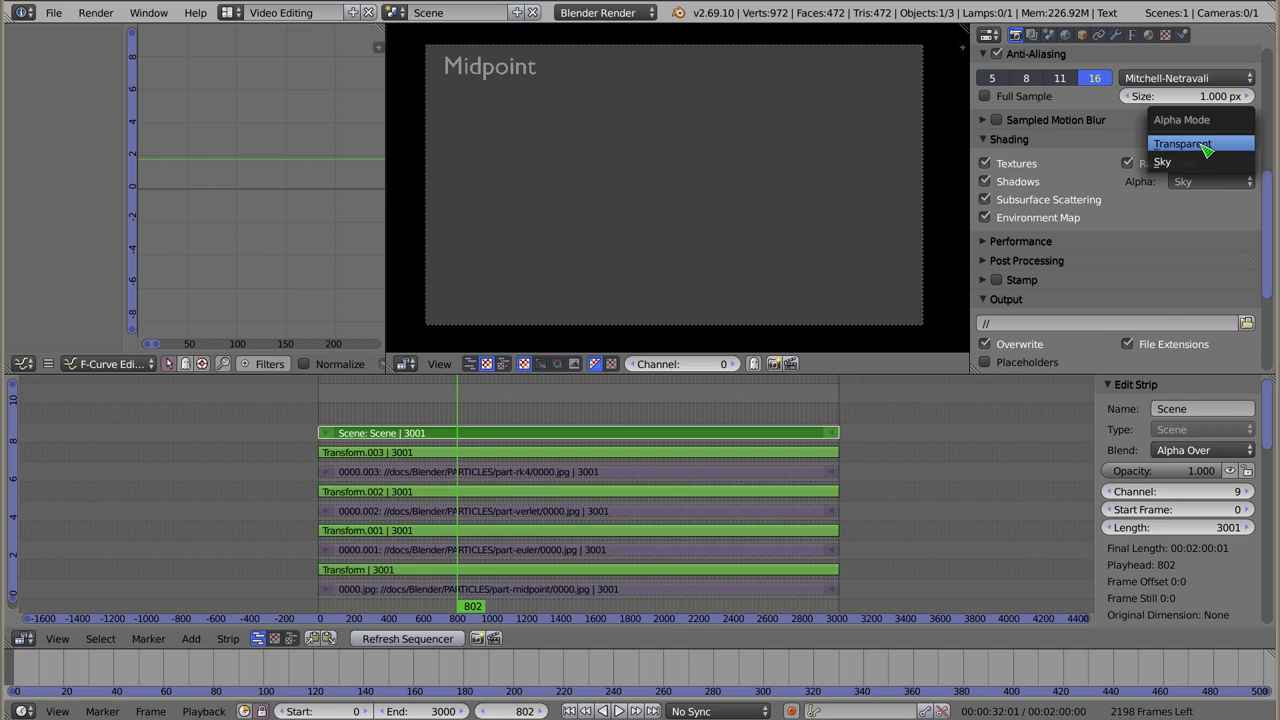
{"action": "left_click", "coordinate": [1207, 145]}
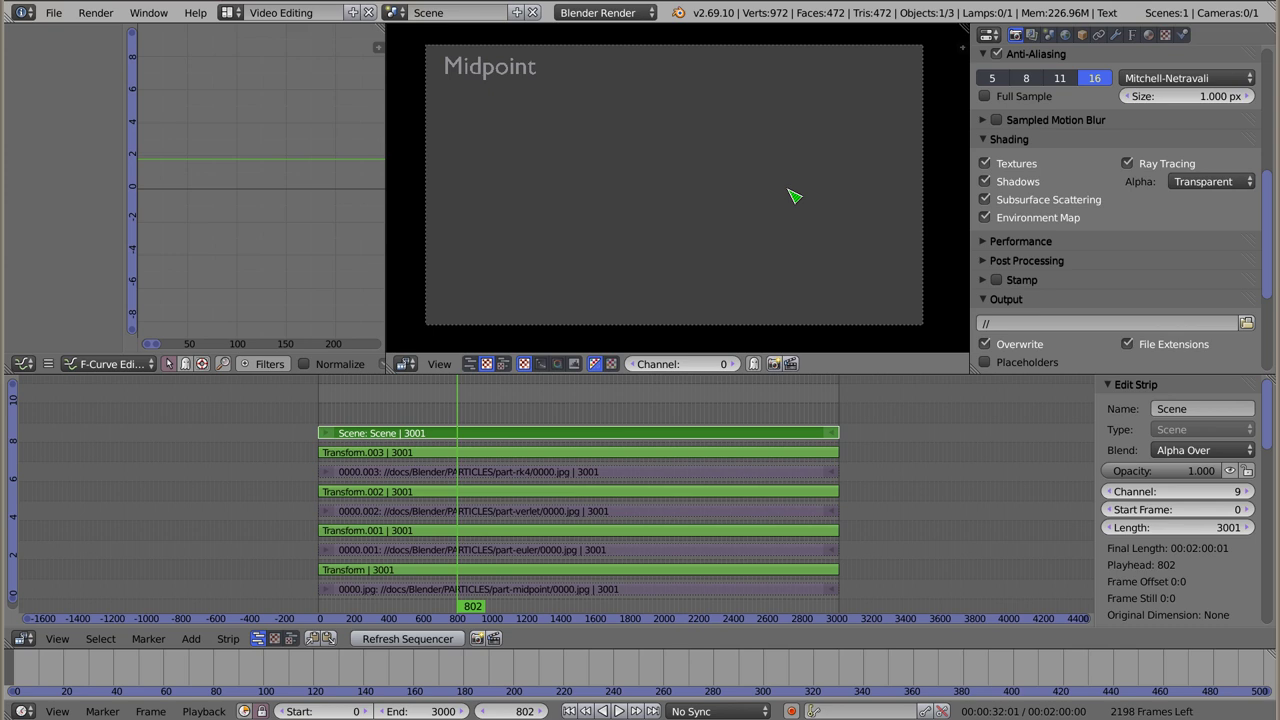
Render frame 802, return to the sequencer, and test-mute then unmute the Transform.001 strip.
{"action": "key", "text": "F12"}
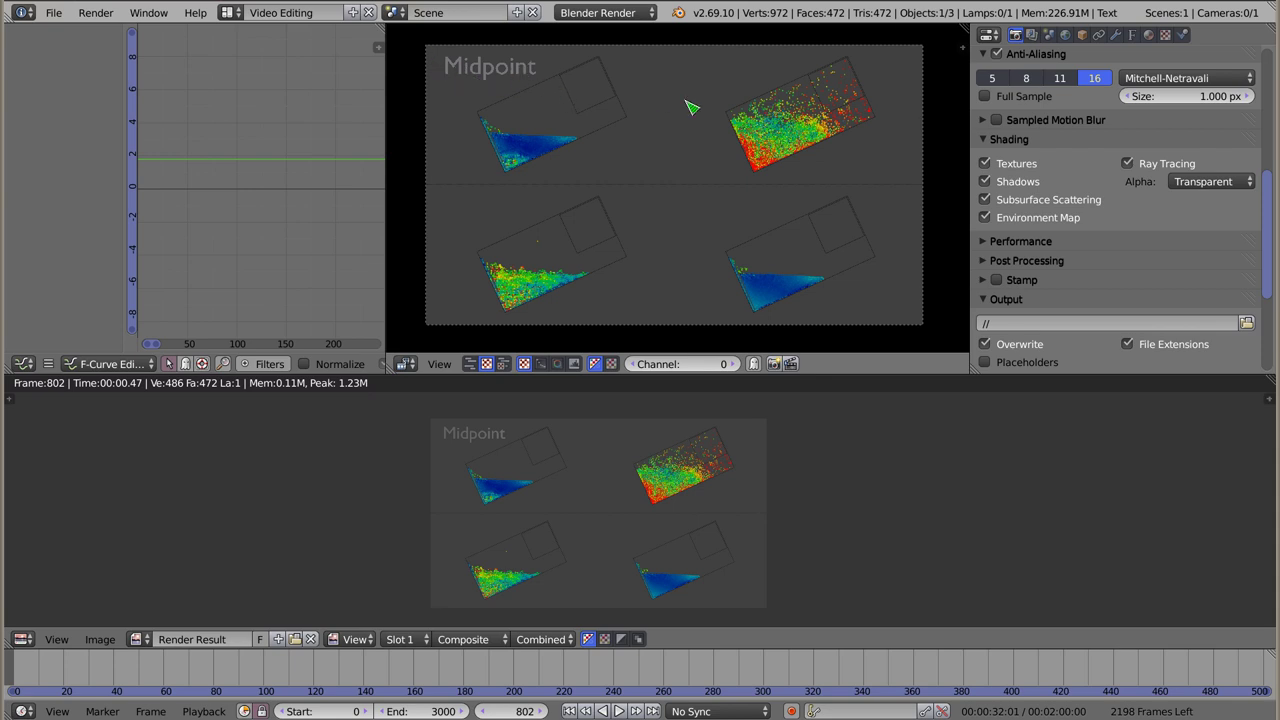
{"action": "key", "text": "shift+F8"}
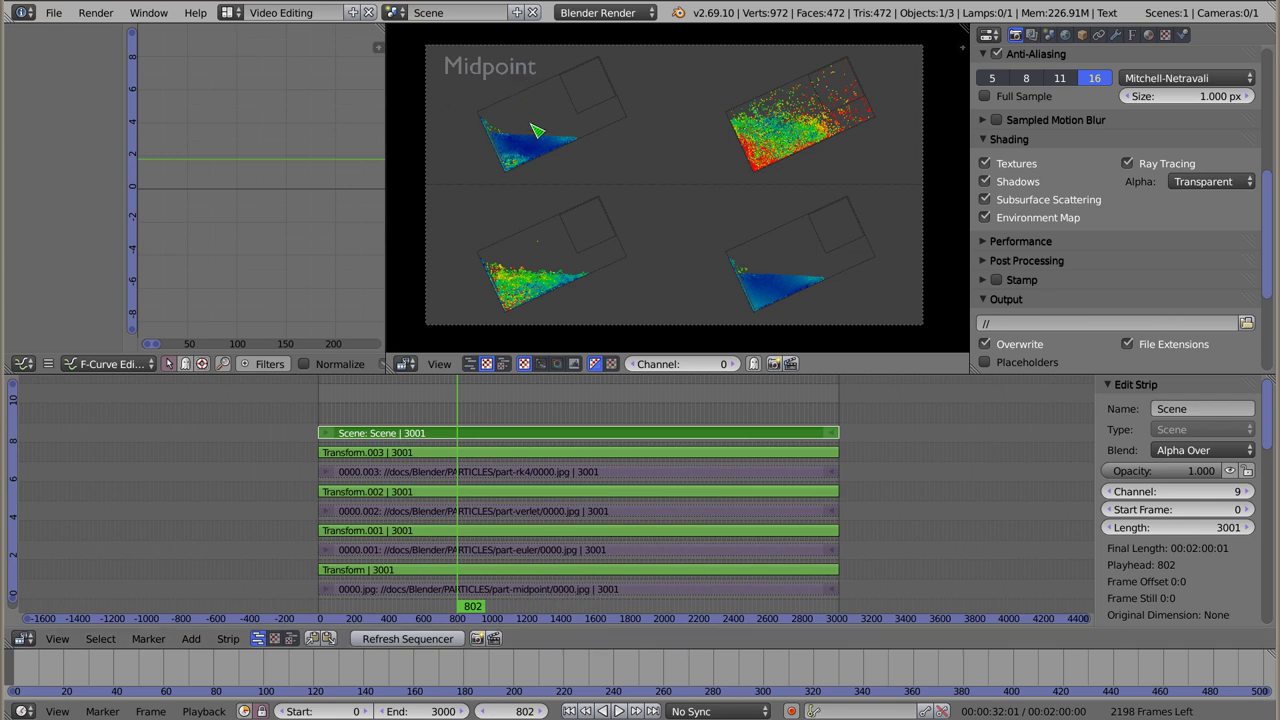
{"action": "right_click", "coordinate": [570, 534]}
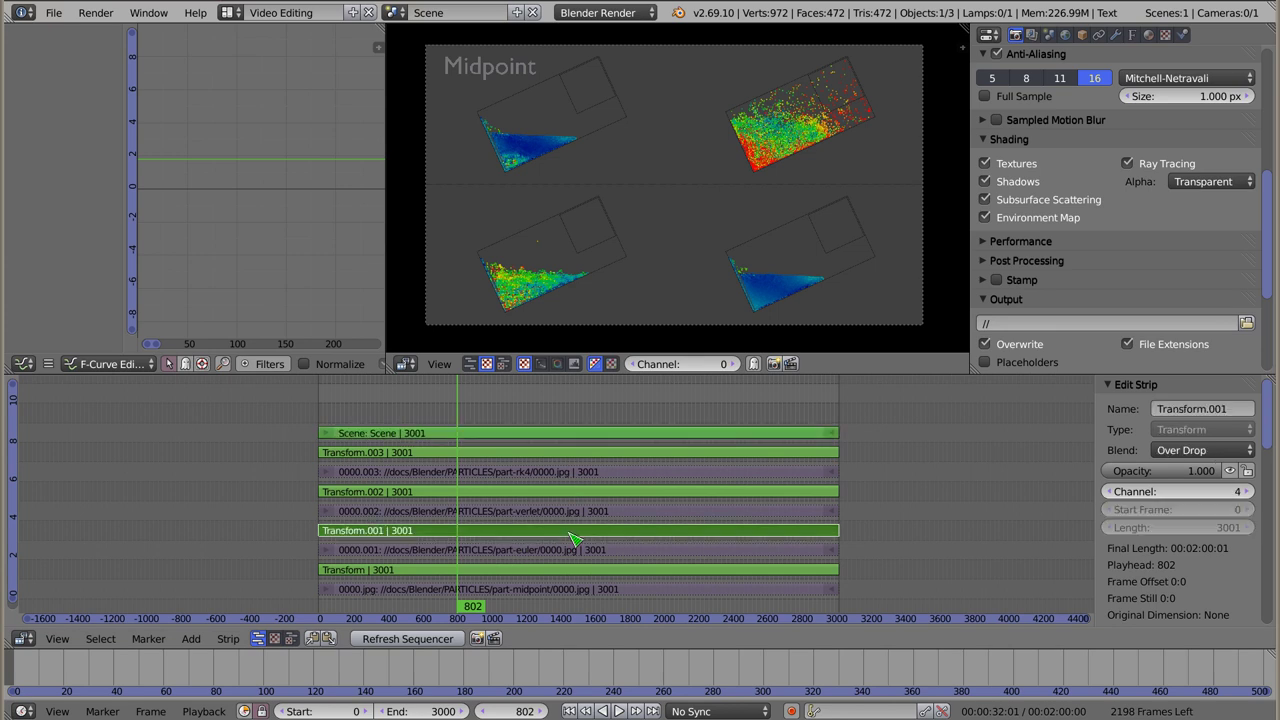
{"action": "key", "text": "h"}
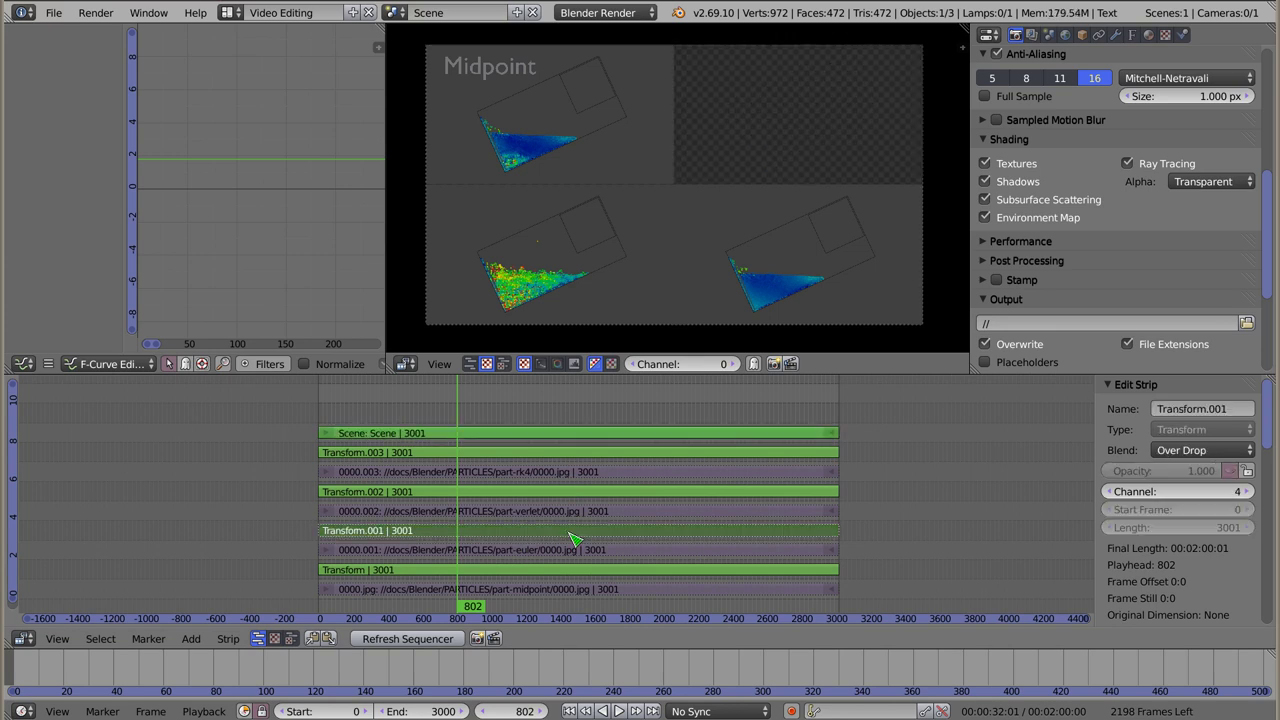
{"action": "key", "text": "alt+h"}
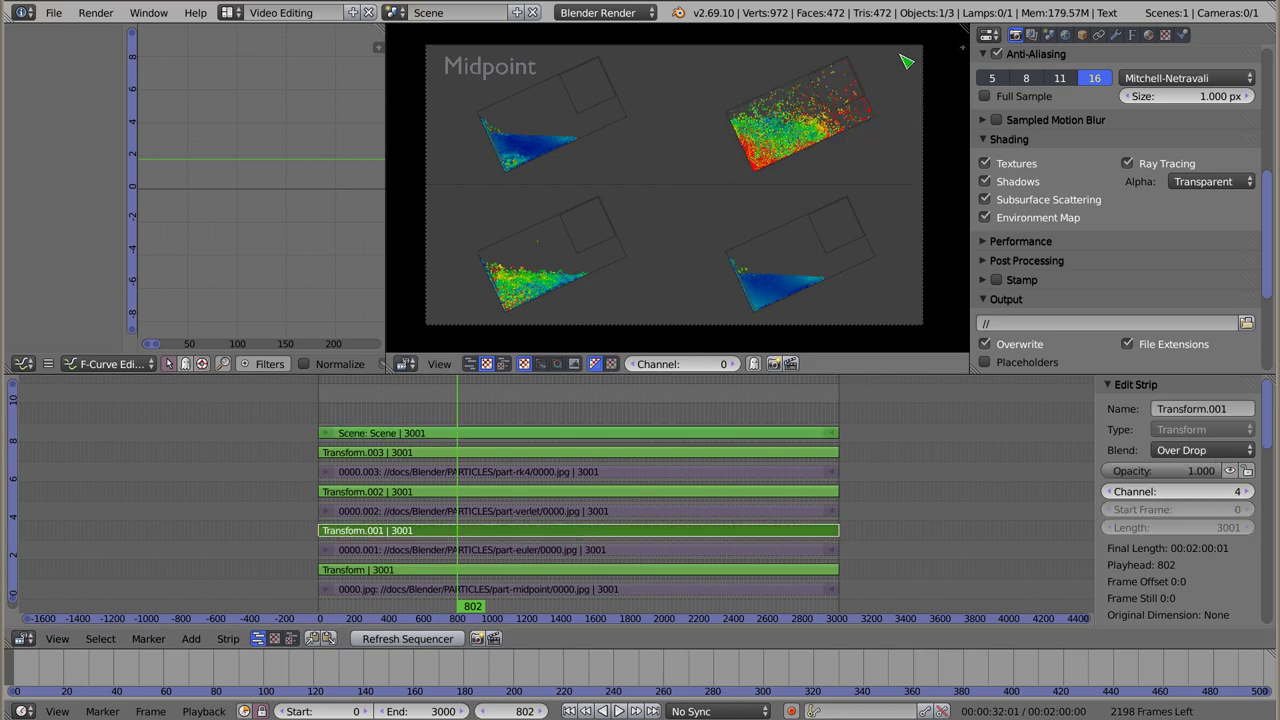
In the Default layout, shrink the Midpoint label to about half size and raise it slightly.
{"action": "left_click", "coordinate": [228, 12]}
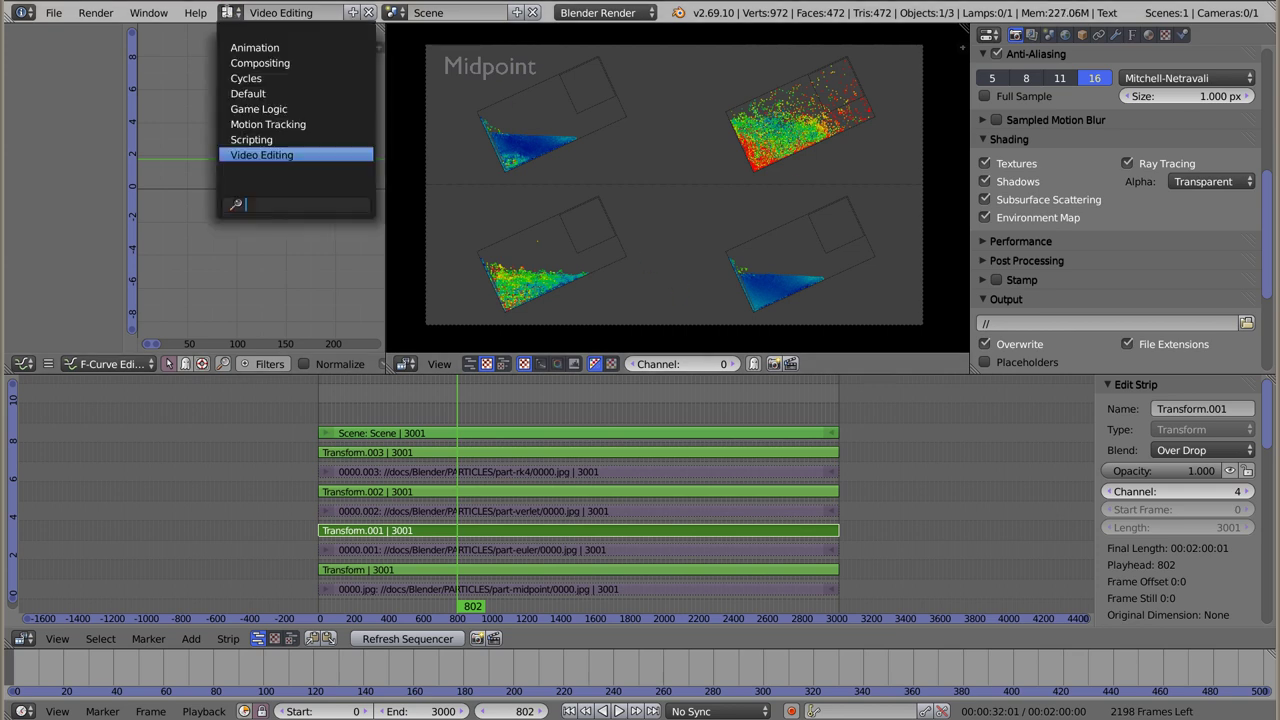
{"action": "left_click", "coordinate": [248, 93]}
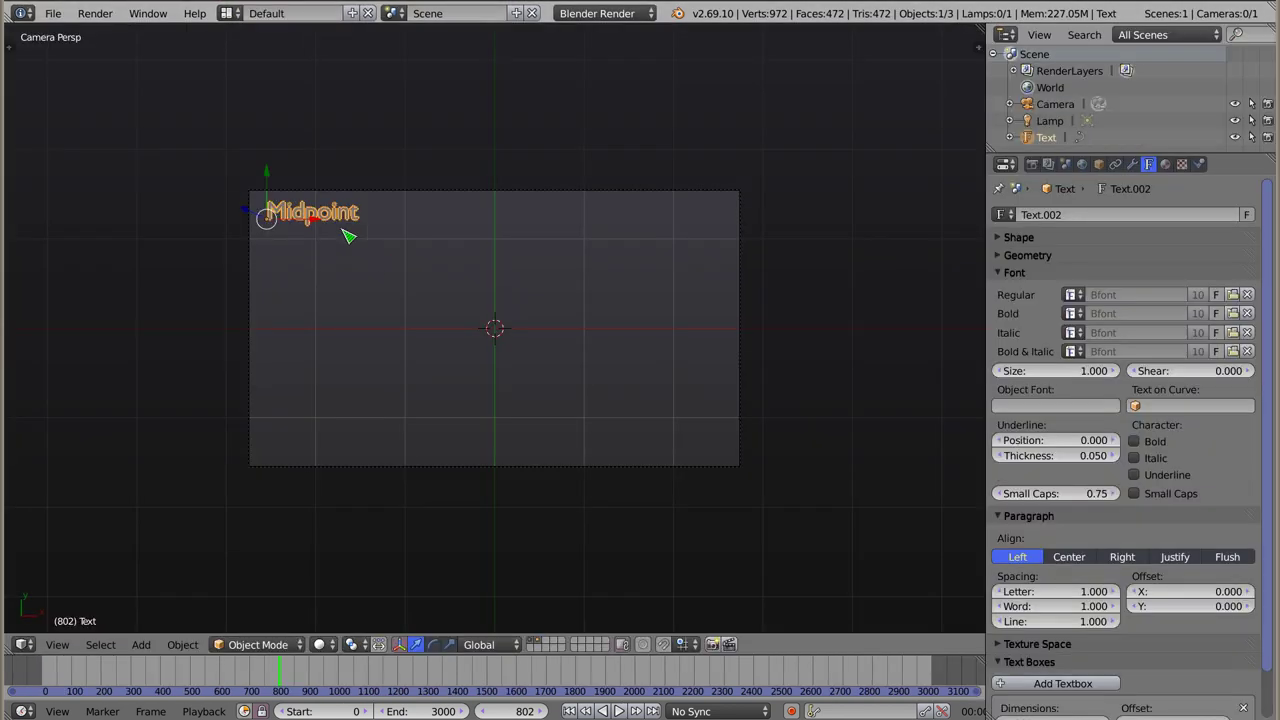
{"action": "key", "text": "s"}
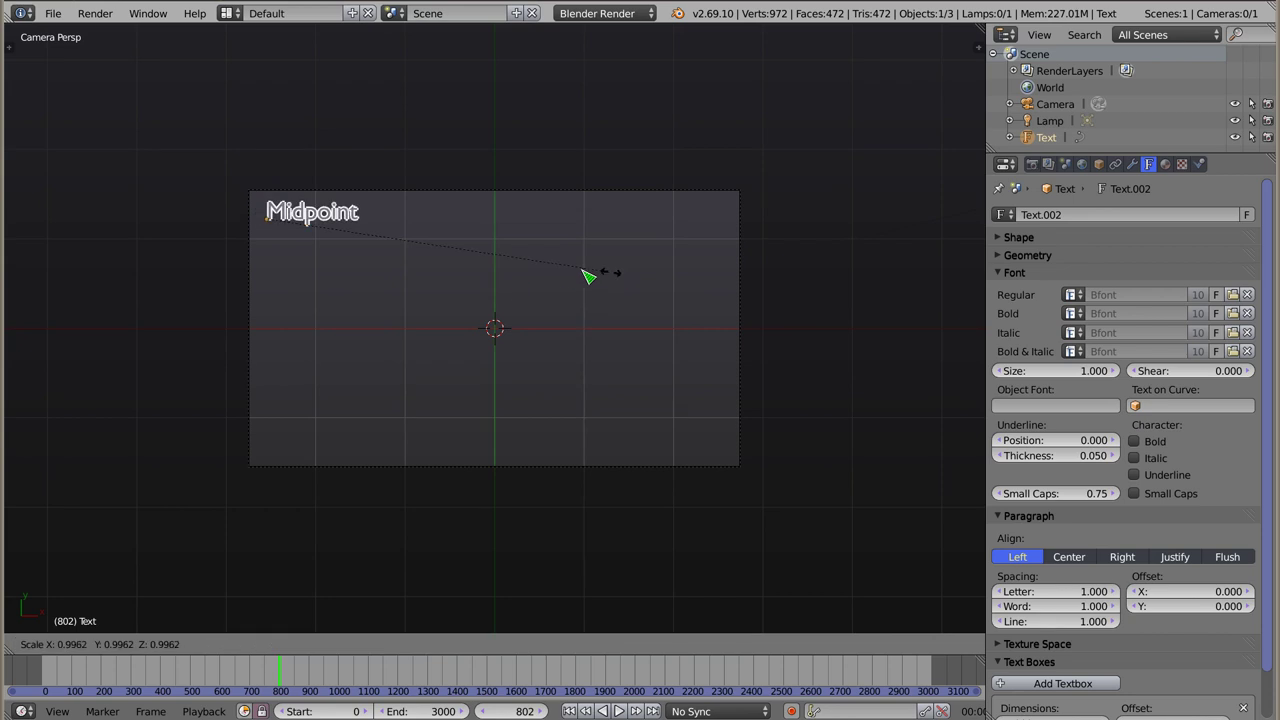
{"action": "left_click", "coordinate": [395, 245]}
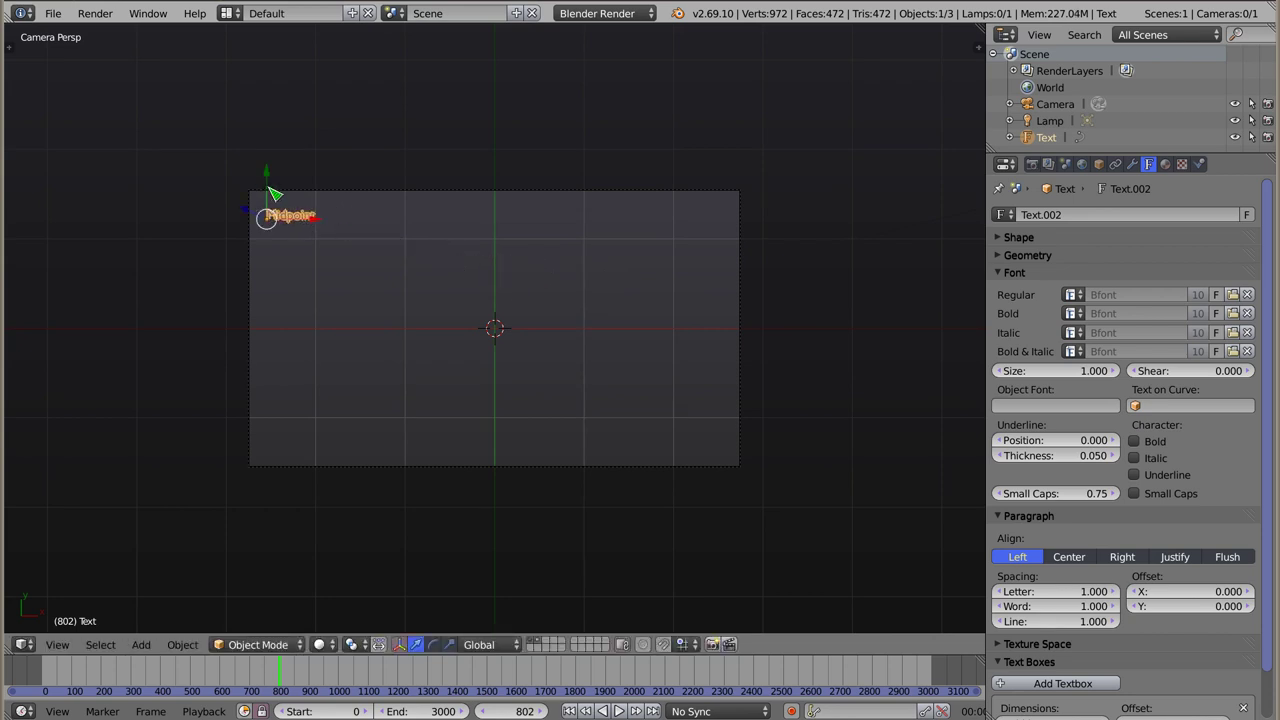
{"action": "key", "text": "g"}
{"action": "left_click", "coordinate": [274, 183]}
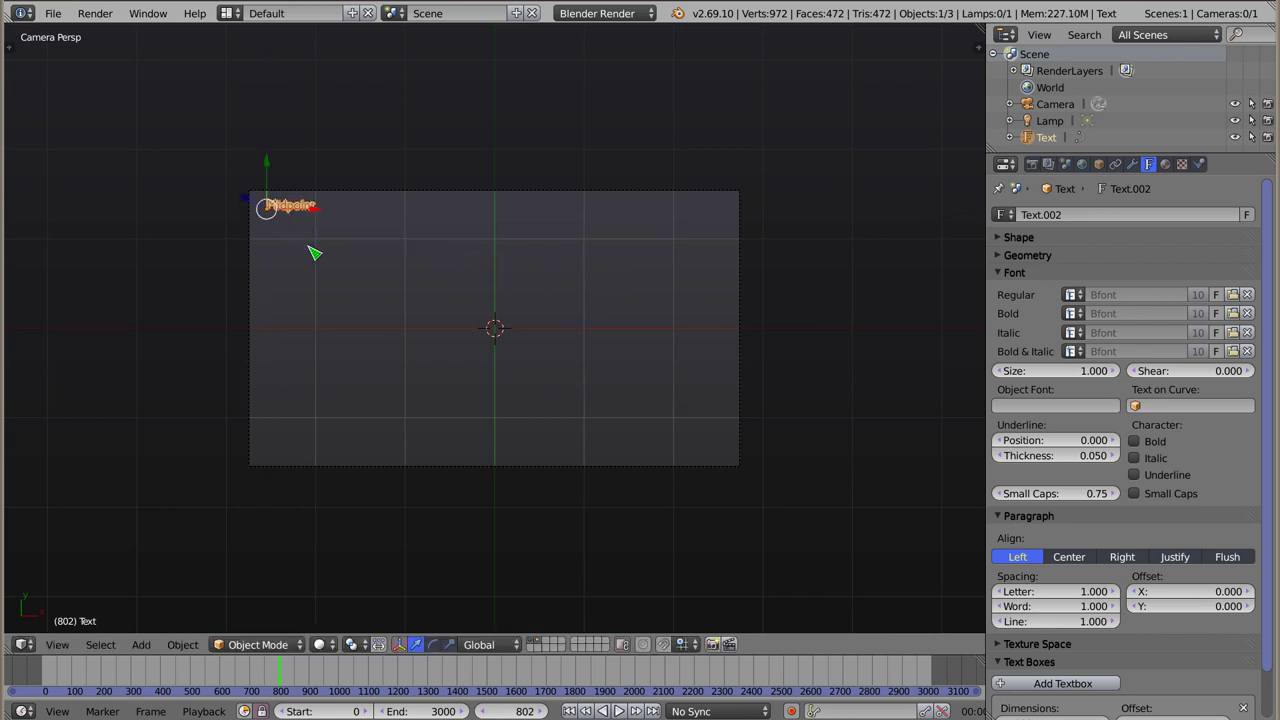
Duplicate the Midpoint label to the frame's top right, retitle it Euler, and nudge it right.
{"action": "key", "text": "shift+d"}
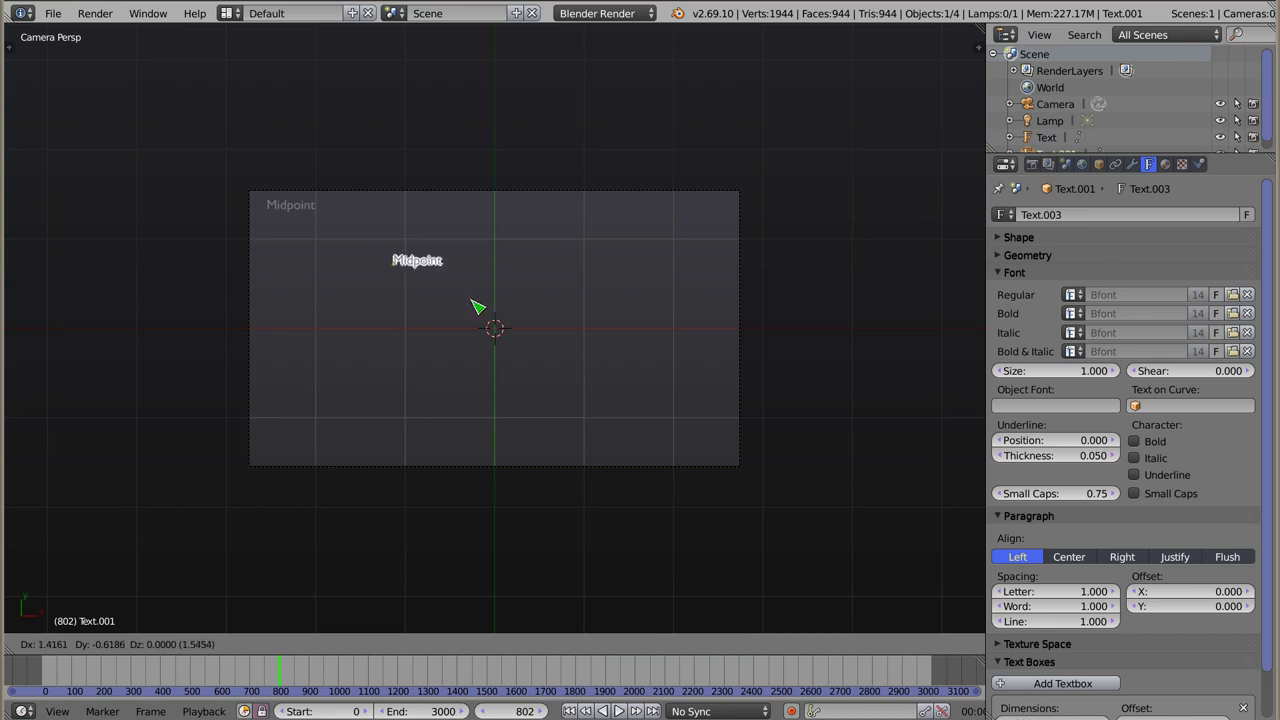
{"action": "key", "text": "x"}
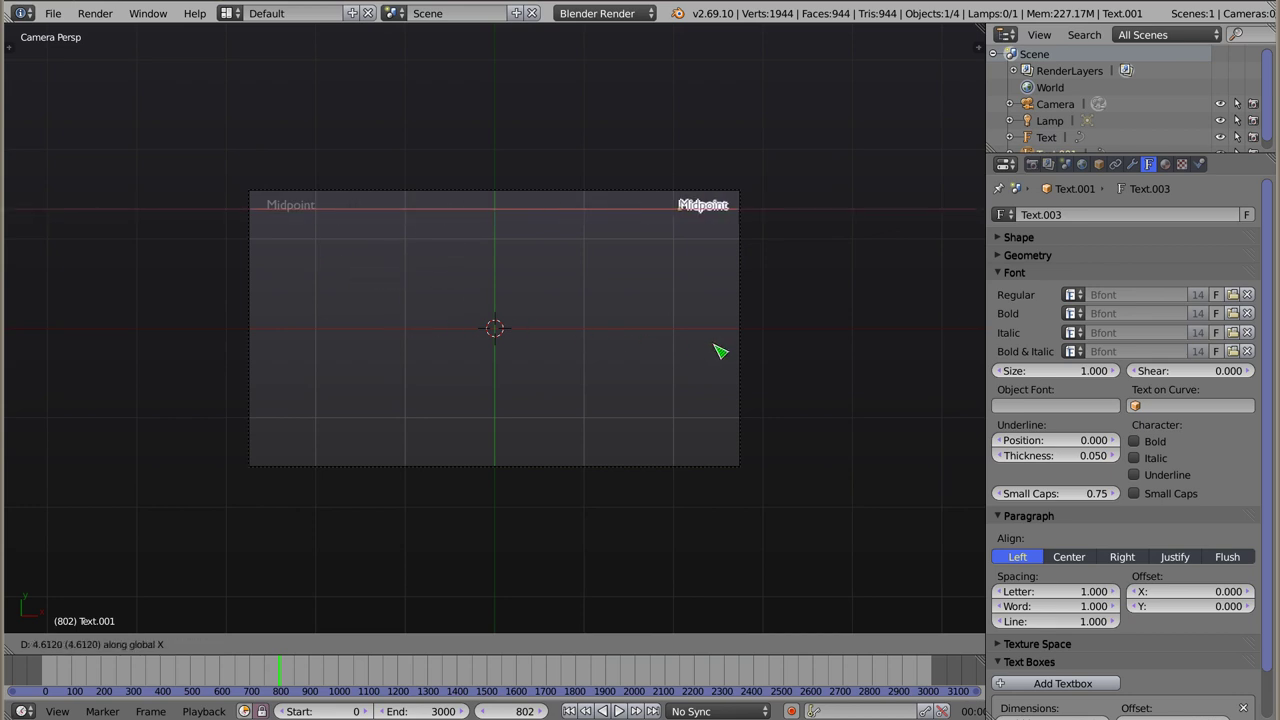
{"action": "left_click", "coordinate": [720, 351]}
{"action": "key", "text": "Tab"}
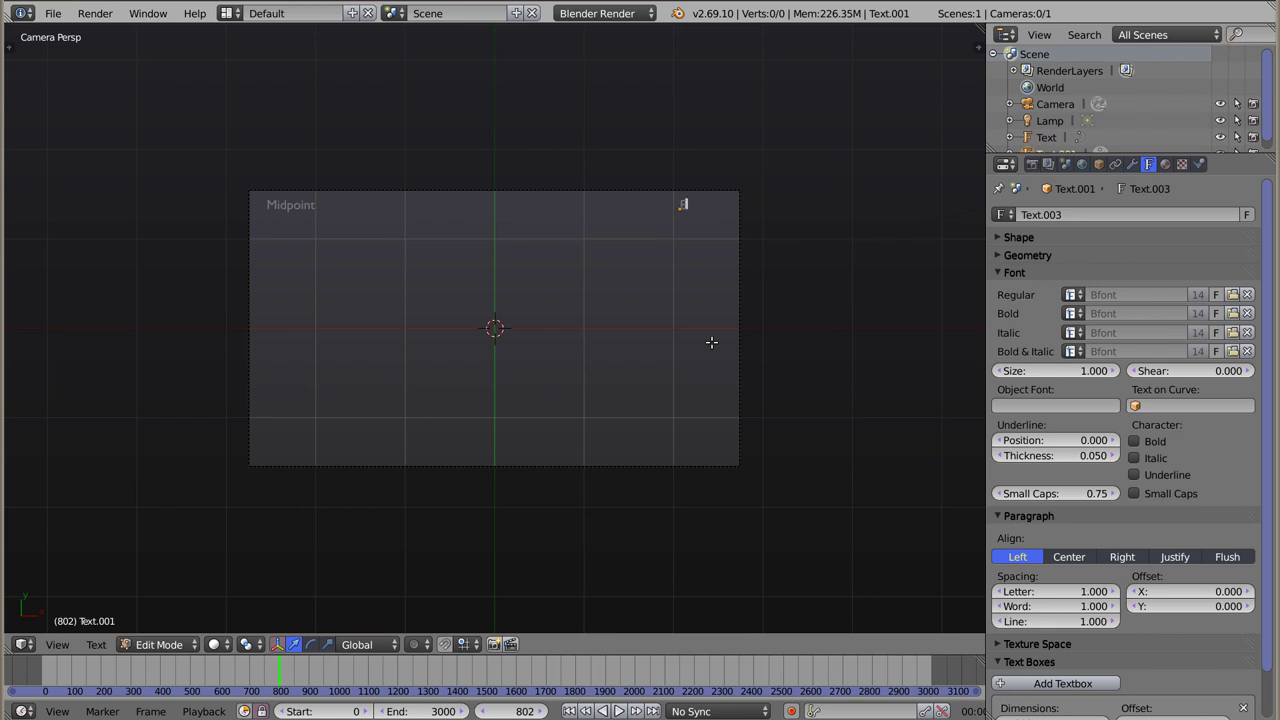
{"action": "type", "text": "Euler"}
{"action": "key", "text": "Tab"}
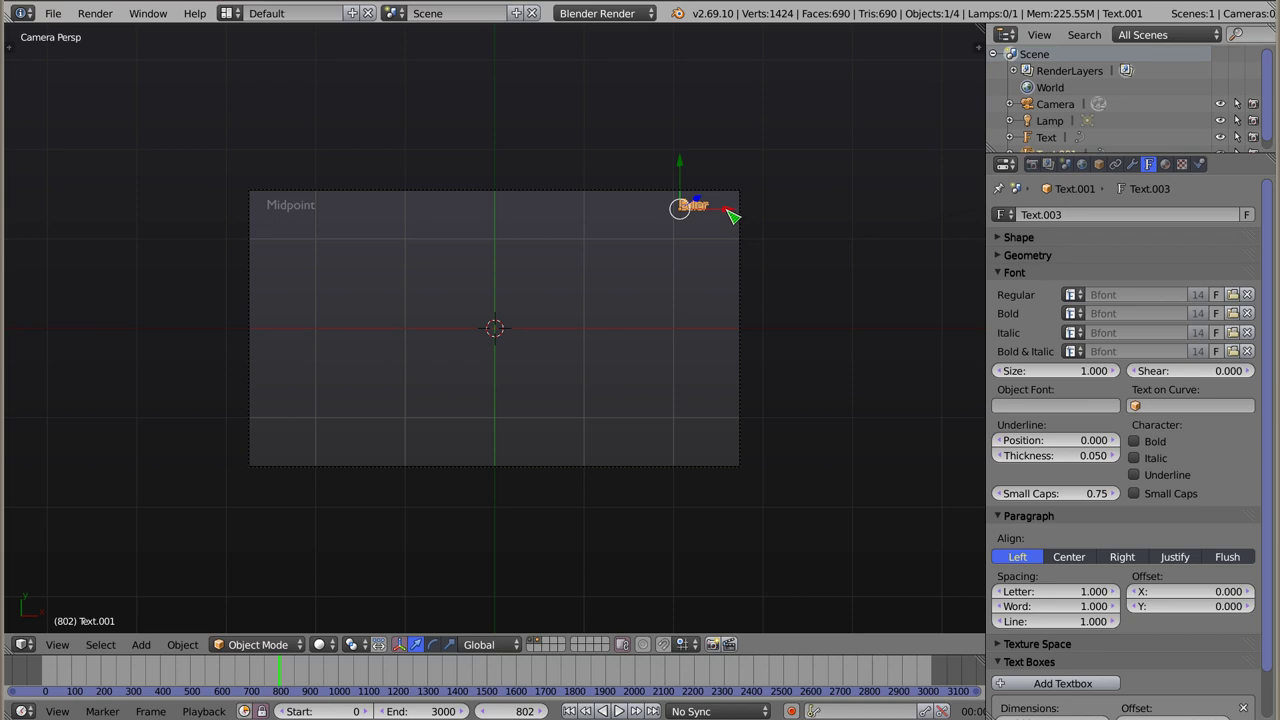
{"action": "left_click_drag", "start_coordinate": [733, 216], "coordinate": [745, 213]}
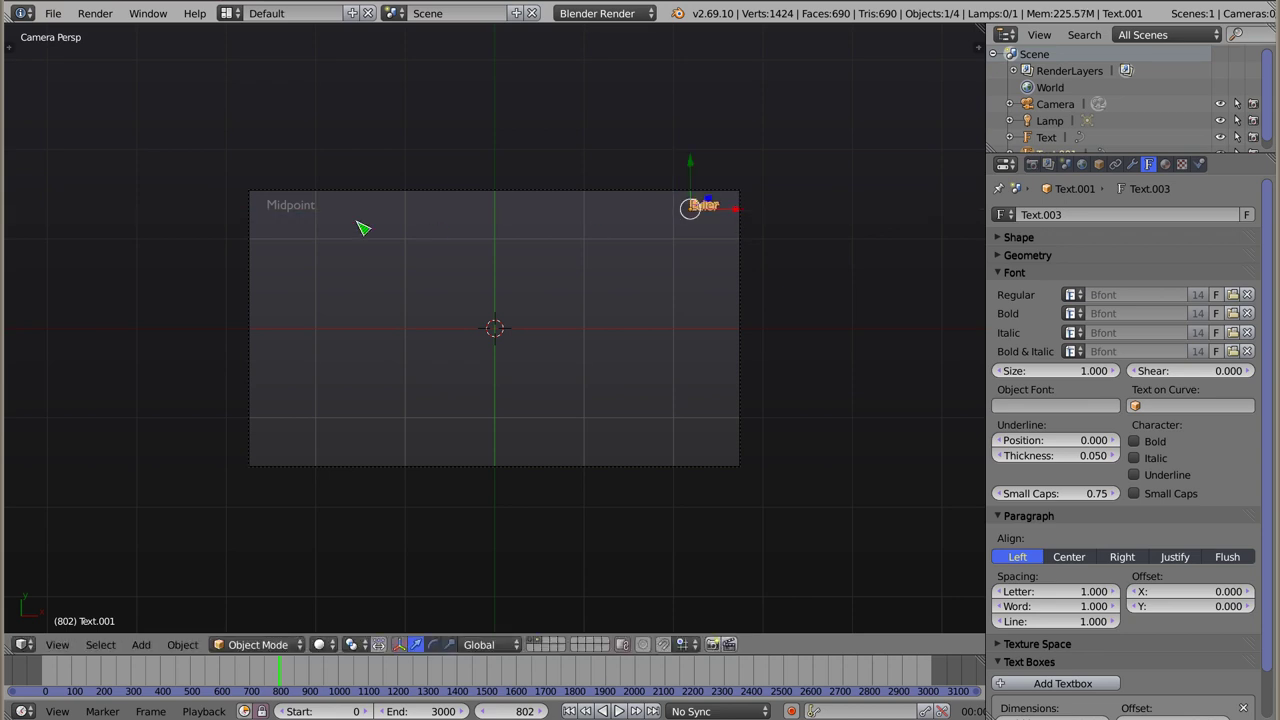
Duplicate the Midpoint and Euler labels straight down to the bottom of the camera frame.
{"action": "right_click", "coordinate": [308, 220], "text": "shift"}
{"action": "key", "text": "shift+d"}
{"action": "key", "text": "y"}
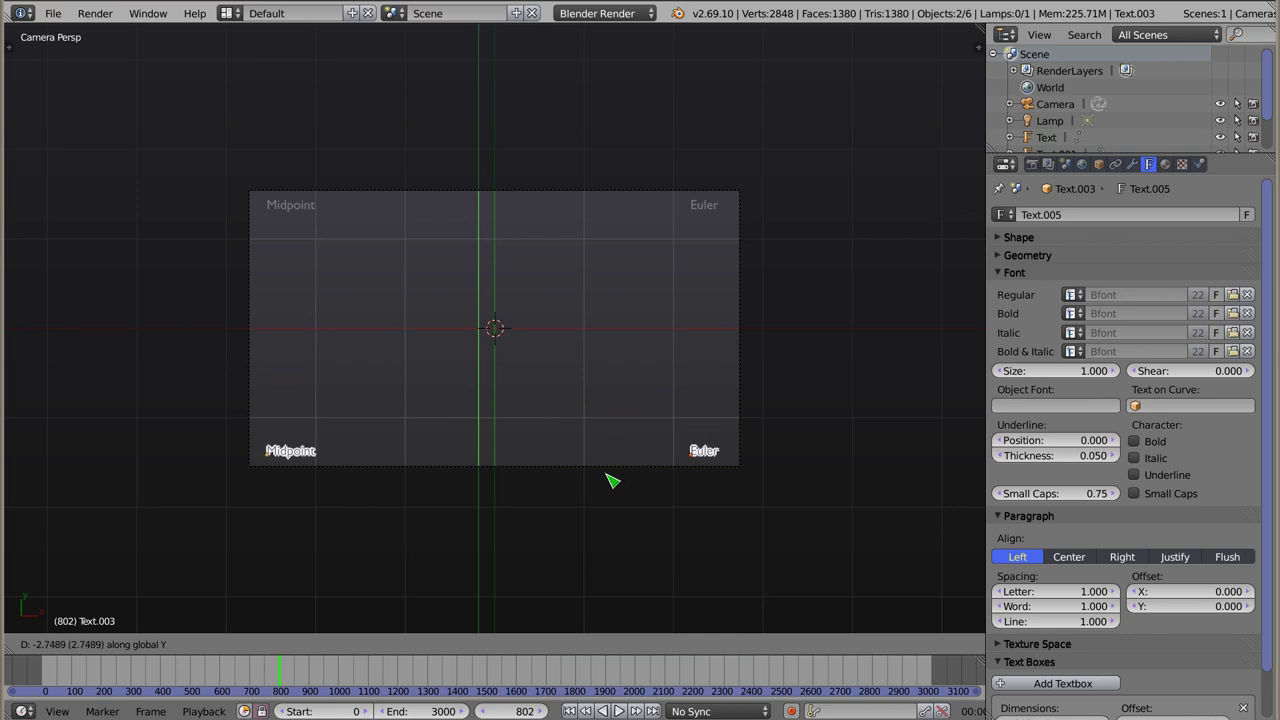
{"action": "left_click", "coordinate": [609, 479]}
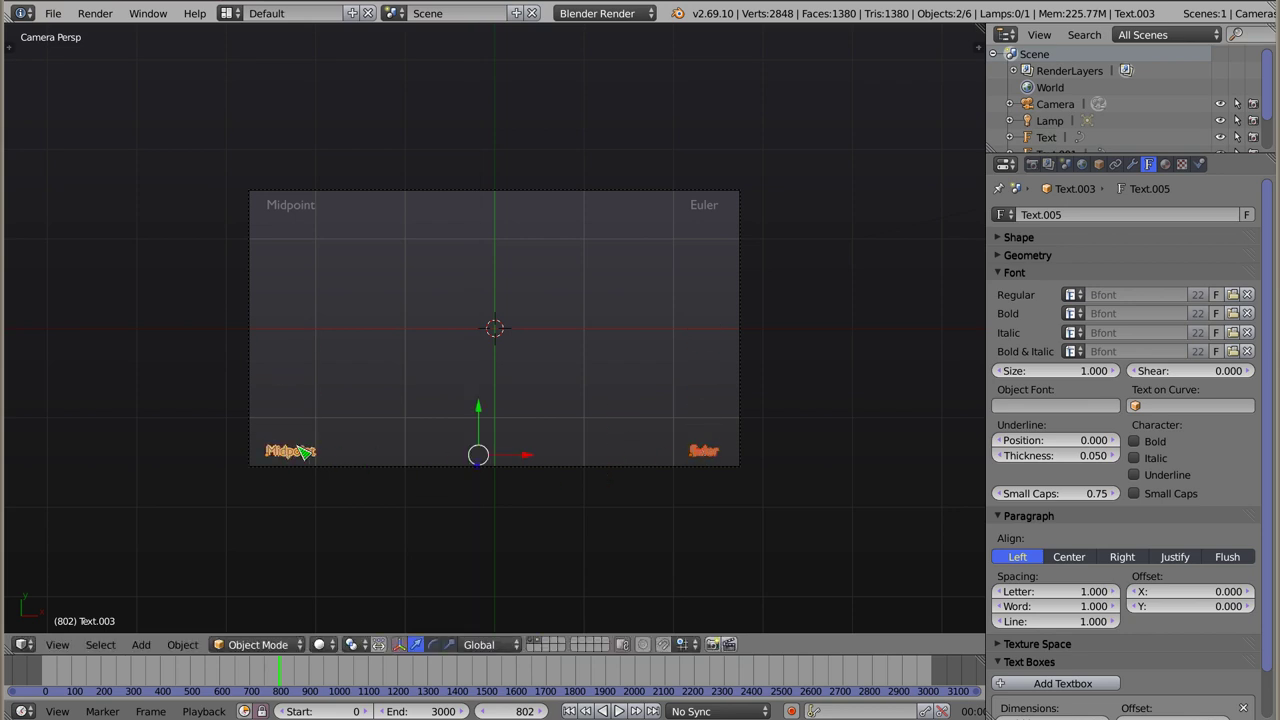
{"action": "scroll", "coordinate": [528, 371], "scroll_direction": "up", "scroll_amount": 1}
{"action": "scroll", "coordinate": [520, 365], "scroll_direction": "up", "scroll_amount": 1}
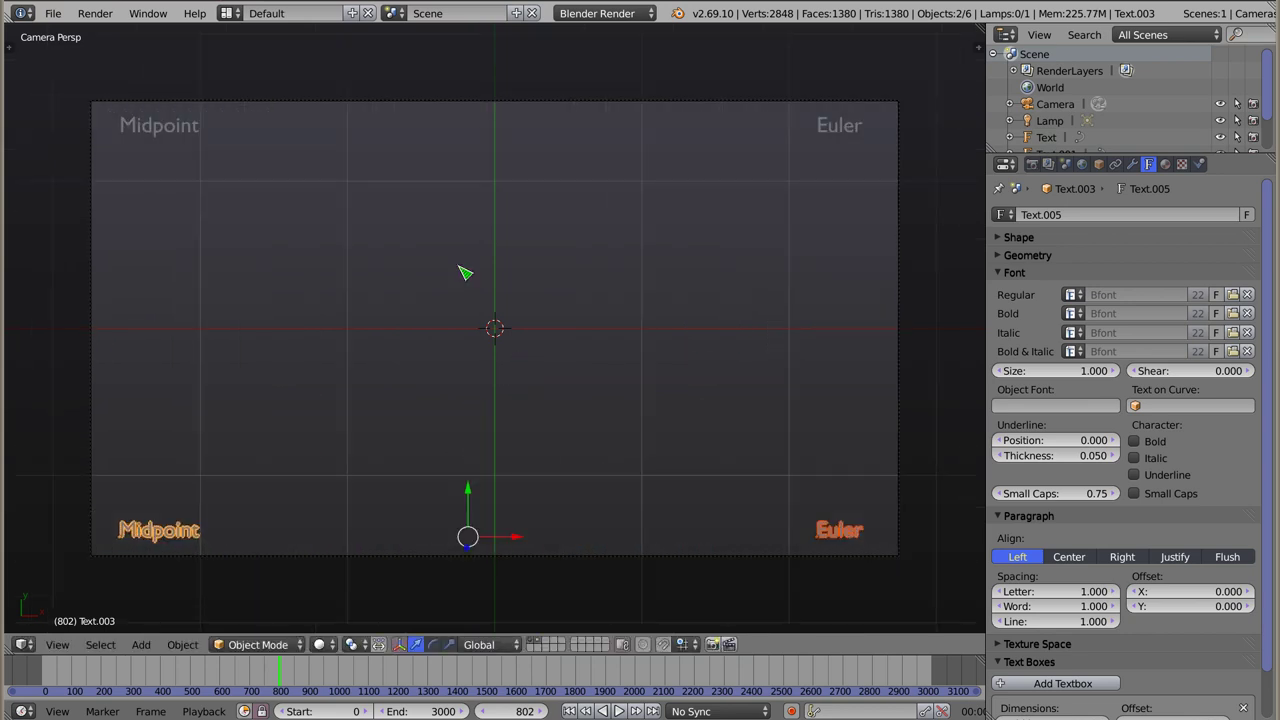
{"action": "left_click", "coordinate": [228, 12]}
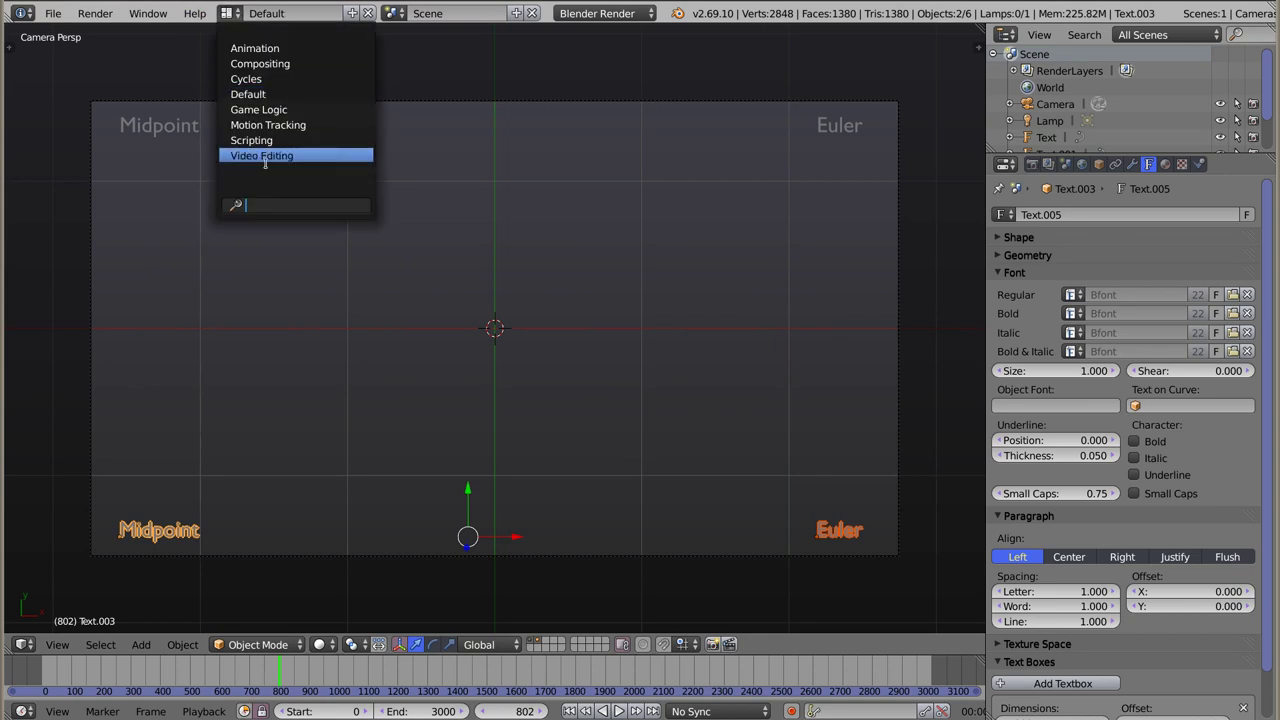
{"action": "left_click", "coordinate": [272, 157]}
{"action": "right_click", "coordinate": [615, 493]}
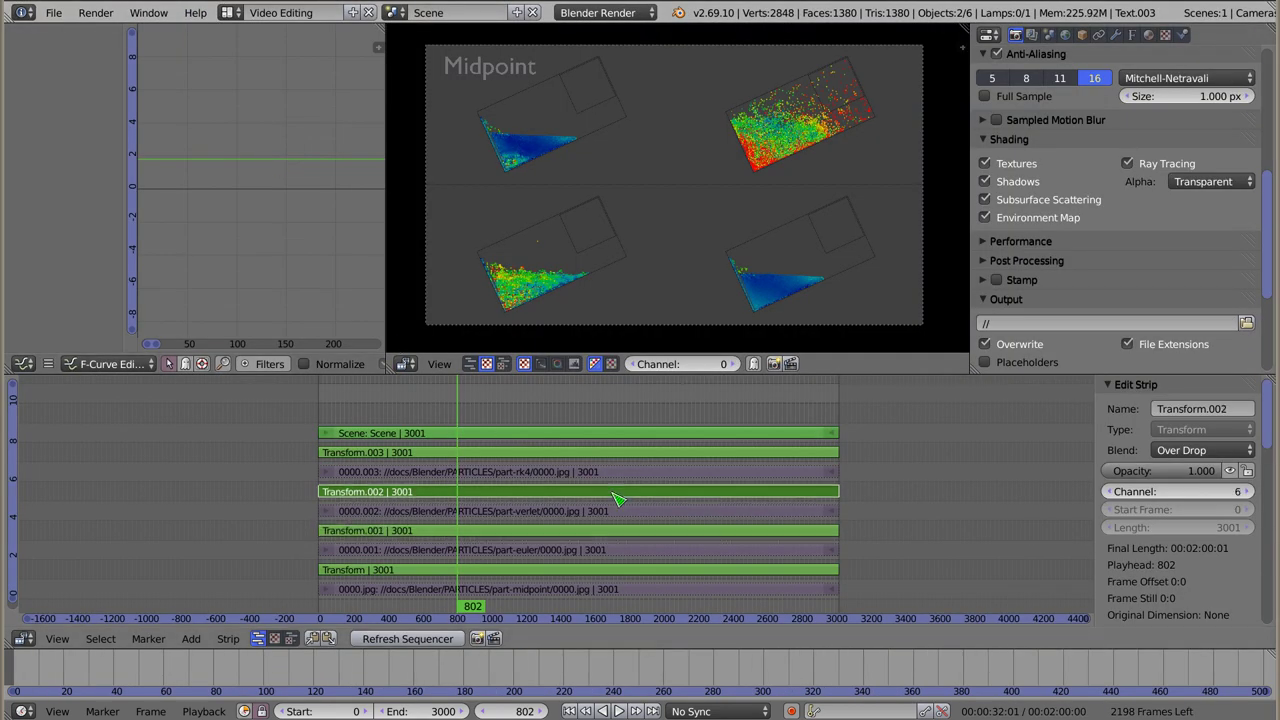
{"action": "key", "text": "h"}
{"action": "key", "text": "alt+h"}
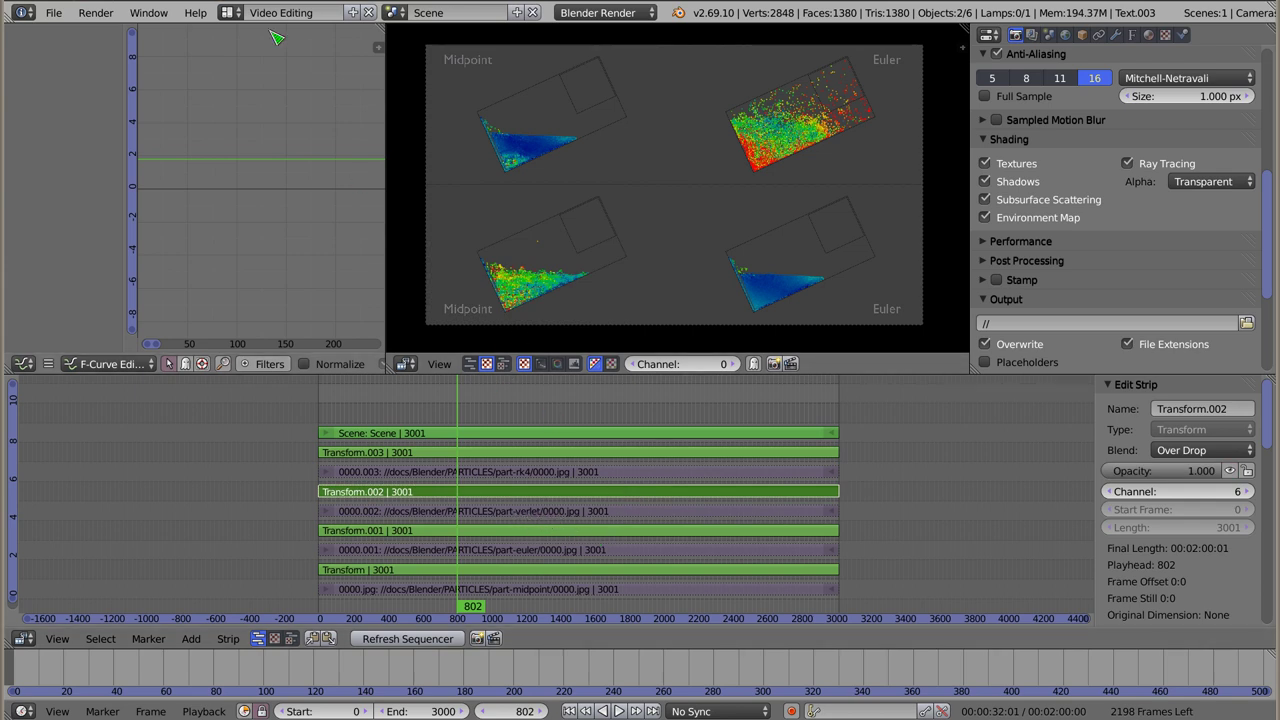
{"action": "left_click", "coordinate": [229, 12]}
{"action": "left_click", "coordinate": [249, 110]}
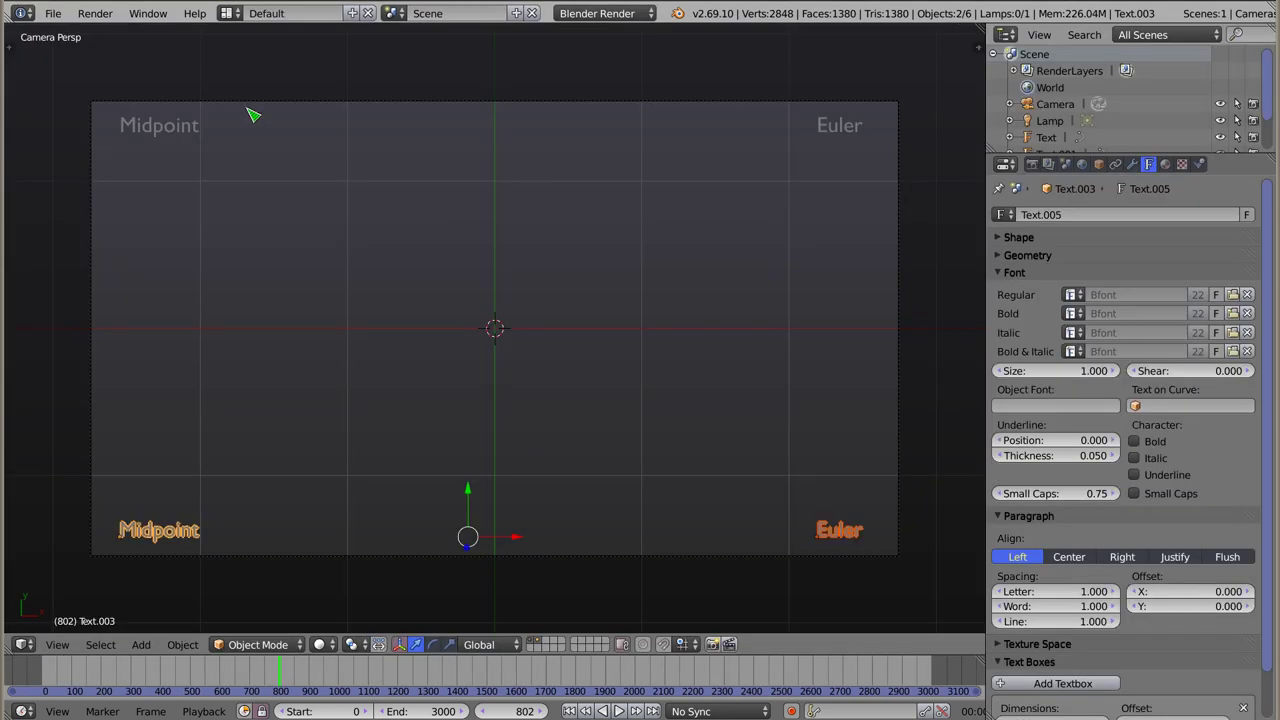
Change the bottom-left label copy's text to Verlet.
{"action": "left_click", "coordinate": [196, 530]}
{"action": "key", "text": "Tab"}
{"action": "key", "text": "BackSpace"}
{"action": "key", "text": "BackSpace"}
{"action": "key", "text": "BackSpace"}
{"action": "key", "text": "BackSpace"}
{"action": "key", "text": "BackSpace"}
{"action": "key", "text": "BackSpace"}
{"action": "key", "text": "BackSpace"}
{"action": "key", "text": "BackSpace"}
{"action": "type", "text": "Verlet"}
{"action": "key", "text": "Tab"}
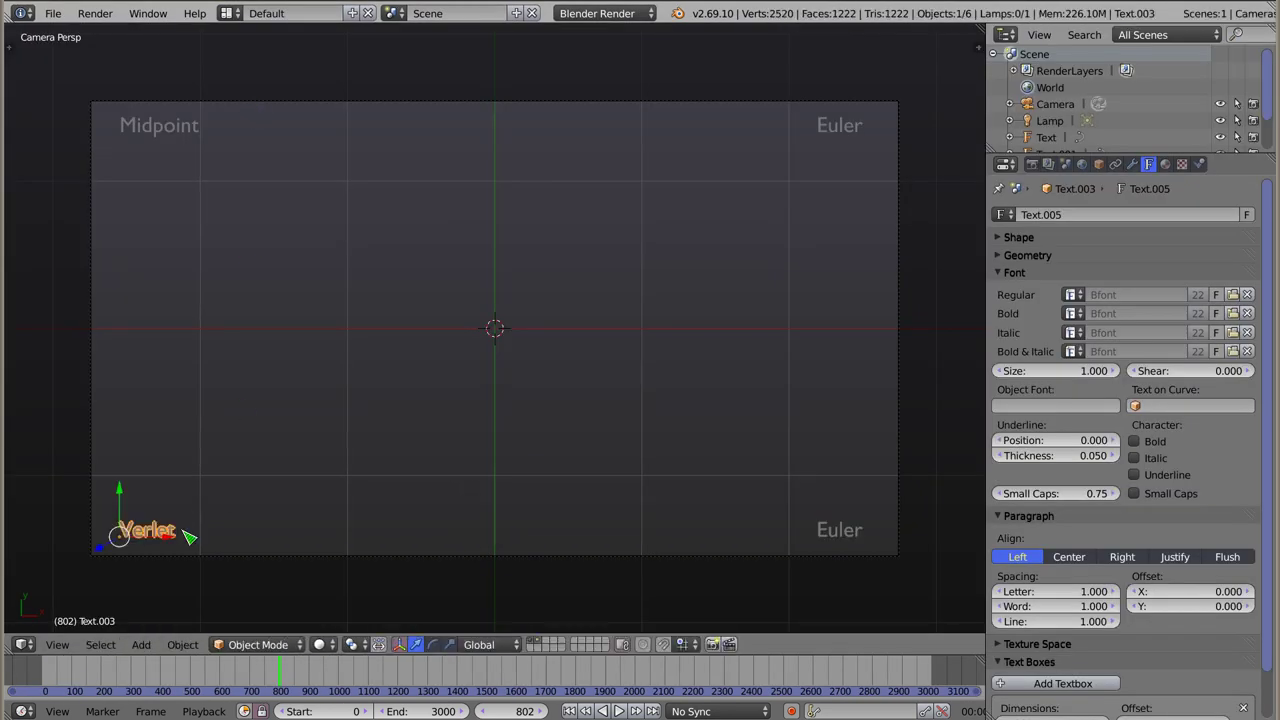
Change the bottom-right label copy's text from Euler to RK4.
{"action": "left_click", "coordinate": [838, 530]}
{"action": "key", "text": "Tab"}
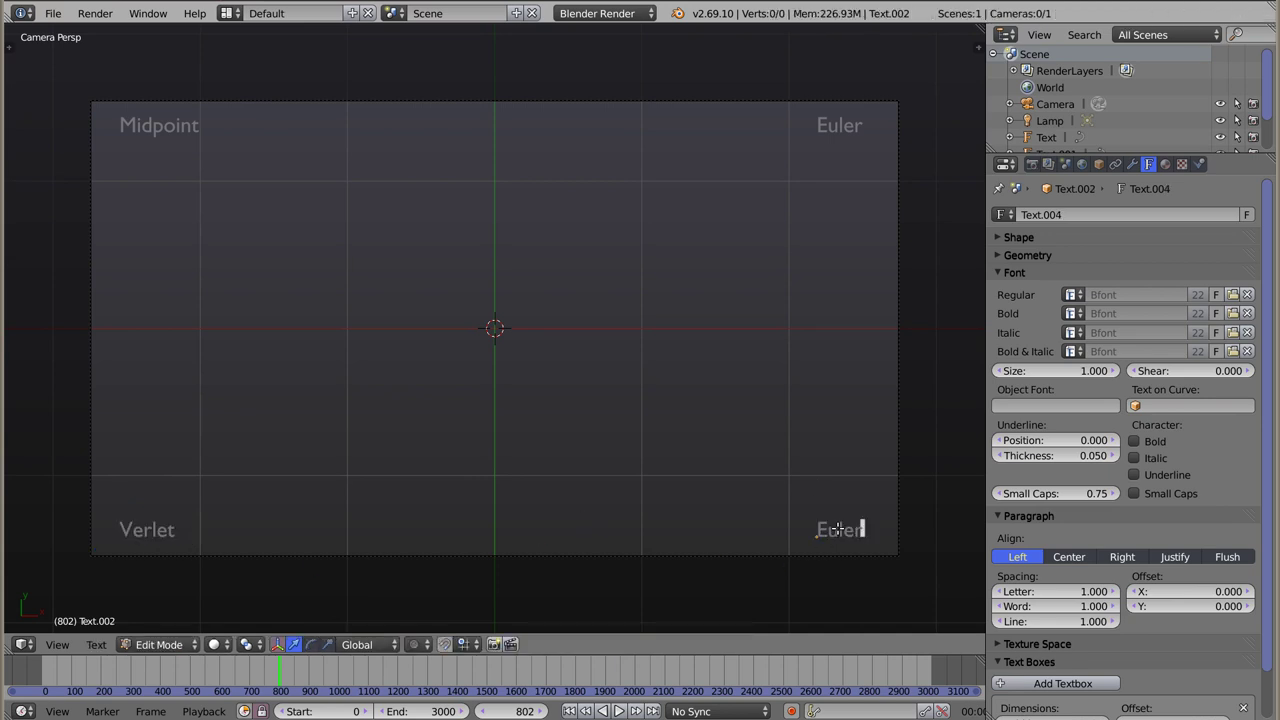
{"action": "key", "text": "BackSpace"}
{"action": "key", "text": "BackSpace"}
{"action": "key", "text": "BackSpace"}
{"action": "key", "text": "BackSpace"}
{"action": "key", "text": "BackSpace"}
{"action": "type", "text": "R"}
{"action": "key", "text": "Tab"}
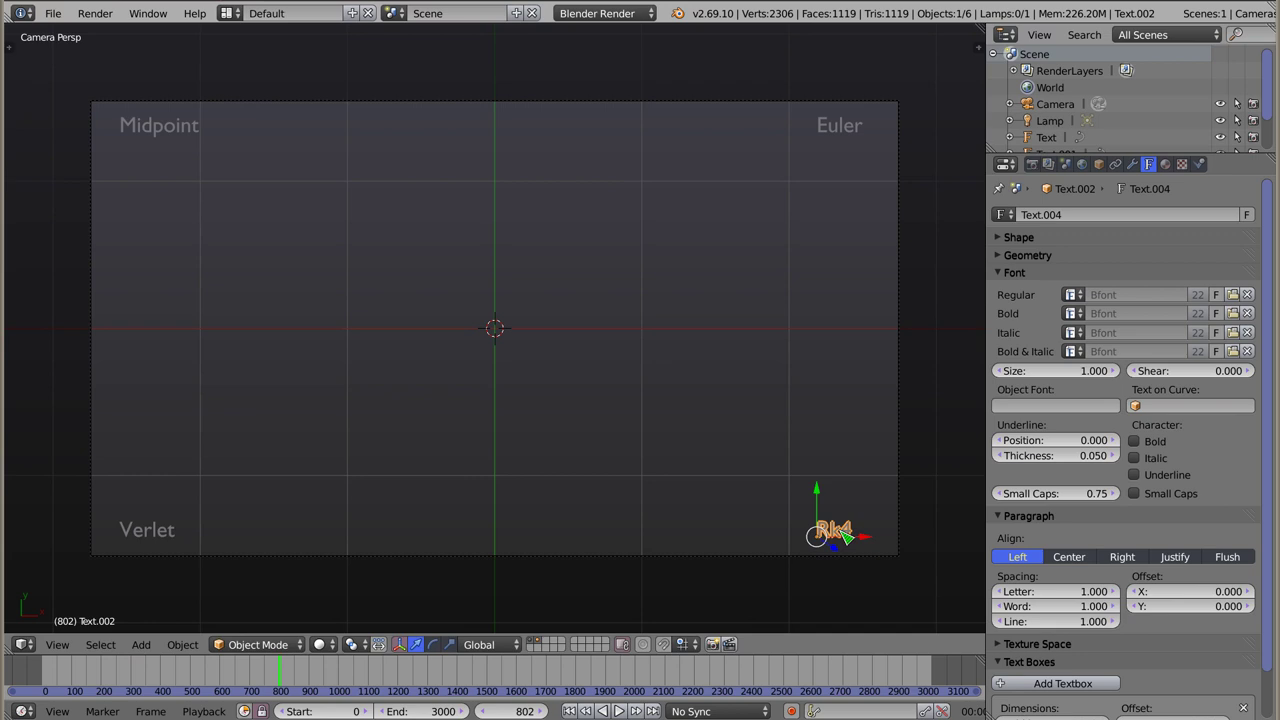
{"action": "key", "text": "Tab"}
{"action": "key", "text": "BackSpace"}
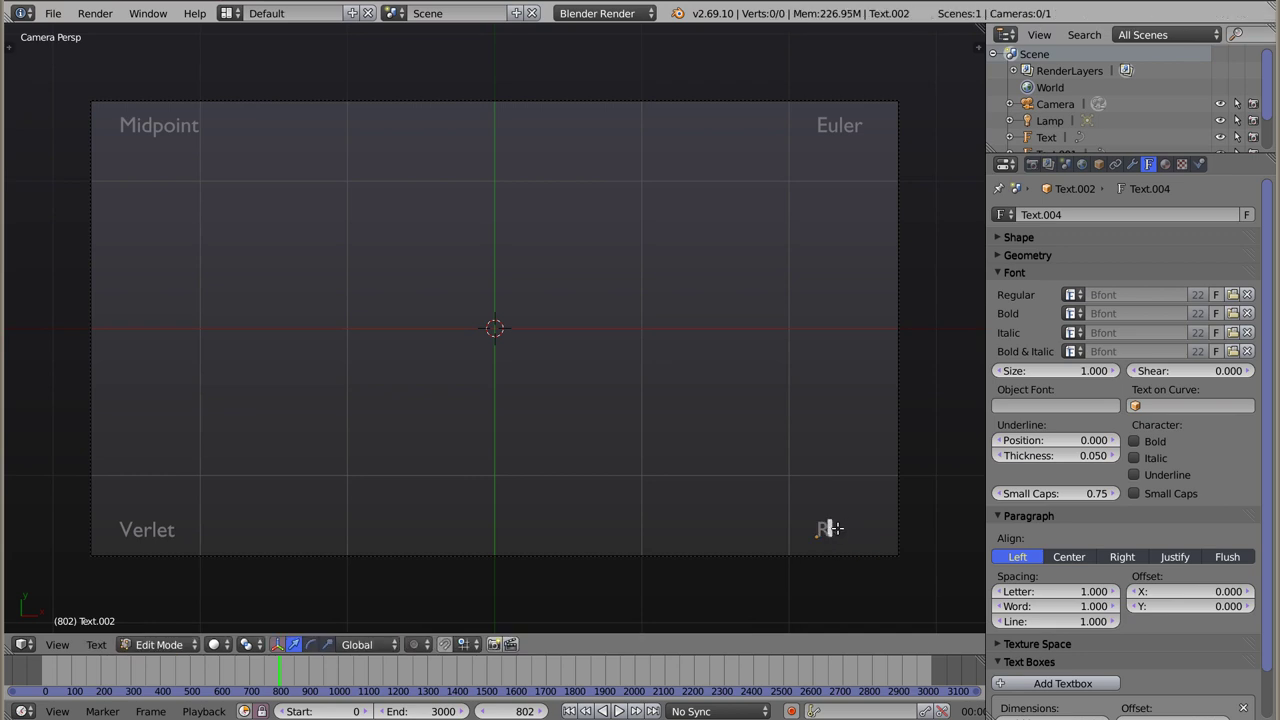
{"action": "type", "text": "K4"}
{"action": "key", "text": "Tab"}
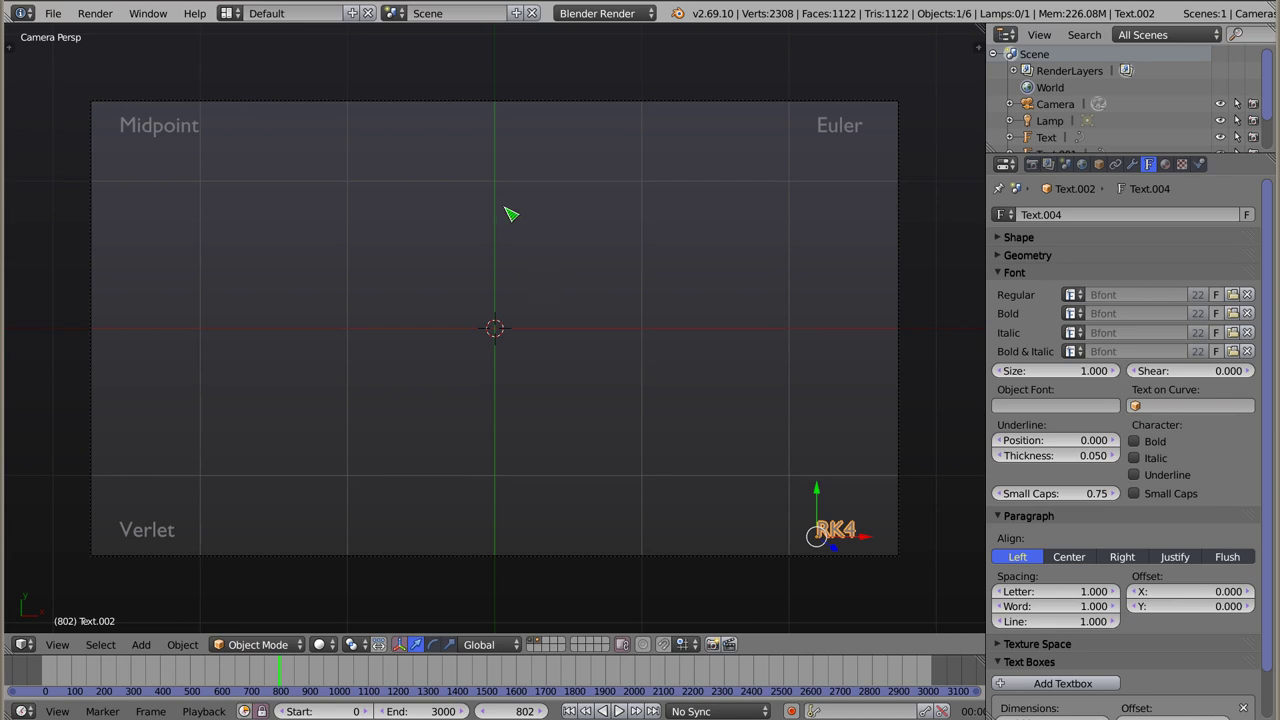
Render a test frame, then leave camera view and orbit, zoom and pan to frame all four labels.
{"action": "key", "text": "F12"}
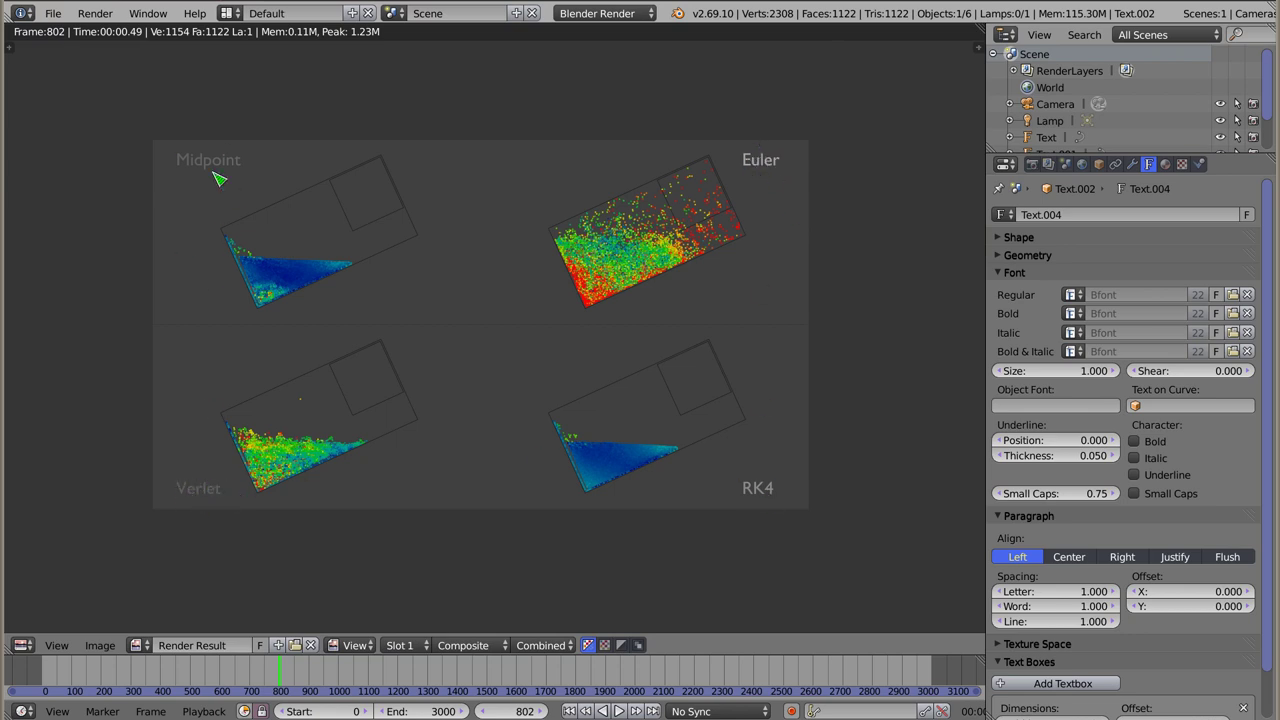
{"action": "key", "text": "Escape"}
{"action": "key", "text": "KP_5"}
{"action": "scroll", "coordinate": [505, 346], "scroll_direction": "down", "scroll_amount": 5, "text": "shift"}
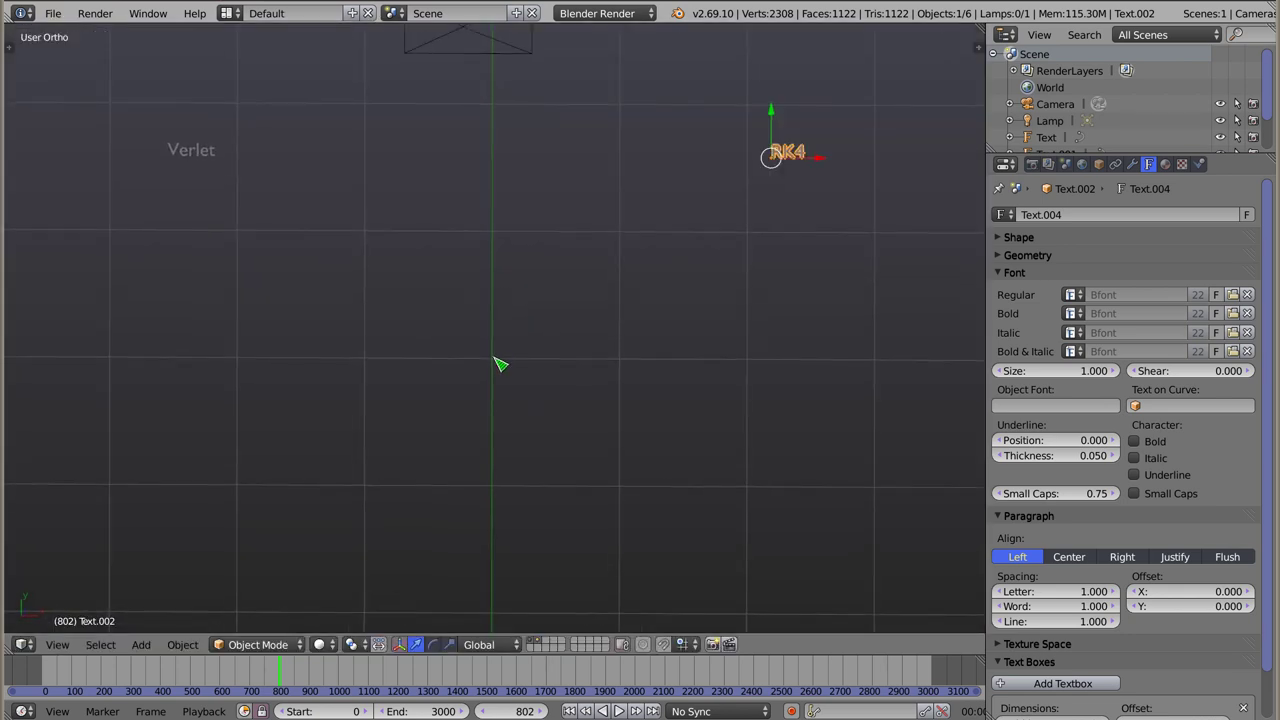
{"action": "scroll", "coordinate": [500, 365], "scroll_direction": "down", "scroll_amount": 4}
{"action": "middle_click_drag", "start_coordinate": [491, 371], "coordinate": [668, 70]}
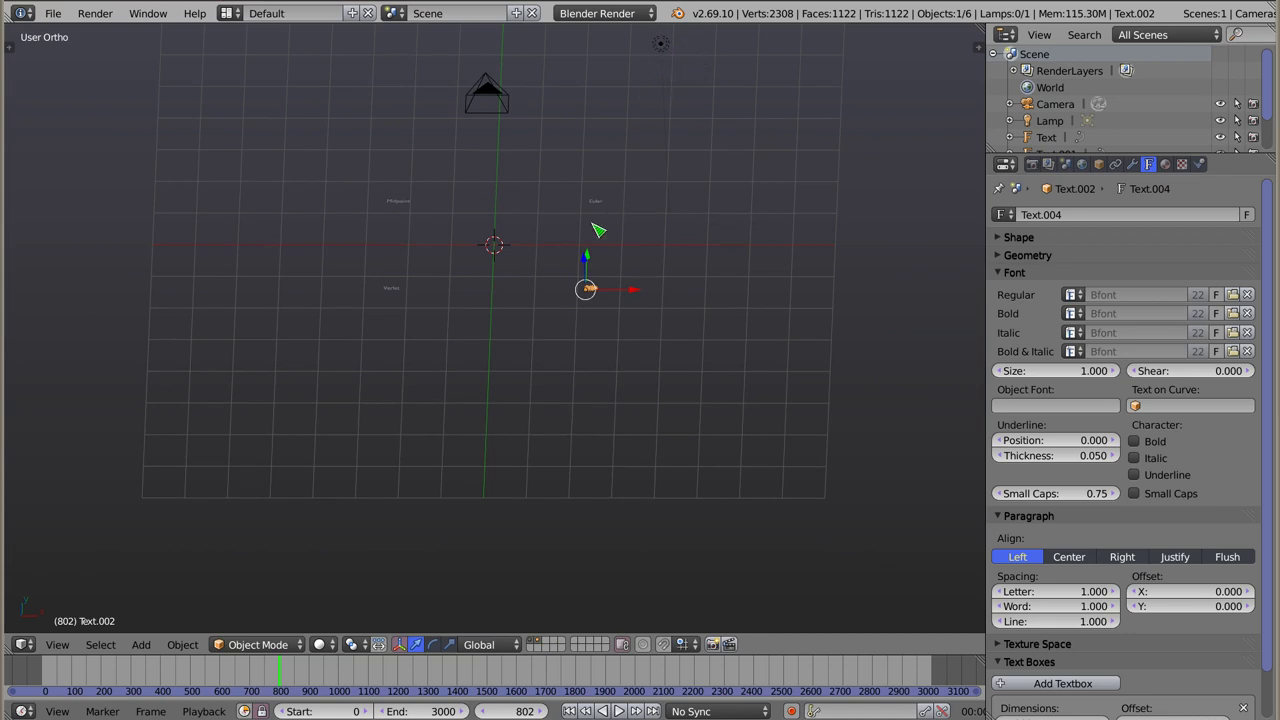
{"action": "middle_click_drag", "start_coordinate": [503, 280], "coordinate": [502, 378], "text": "shift"}
{"action": "scroll", "coordinate": [501, 377], "scroll_direction": "up", "scroll_amount": 4}
{"action": "scroll", "coordinate": [500, 371], "scroll_direction": "up", "scroll_amount": 2}
{"action": "middle_click_drag", "start_coordinate": [557, 223], "coordinate": [505, 263], "text": "shift"}
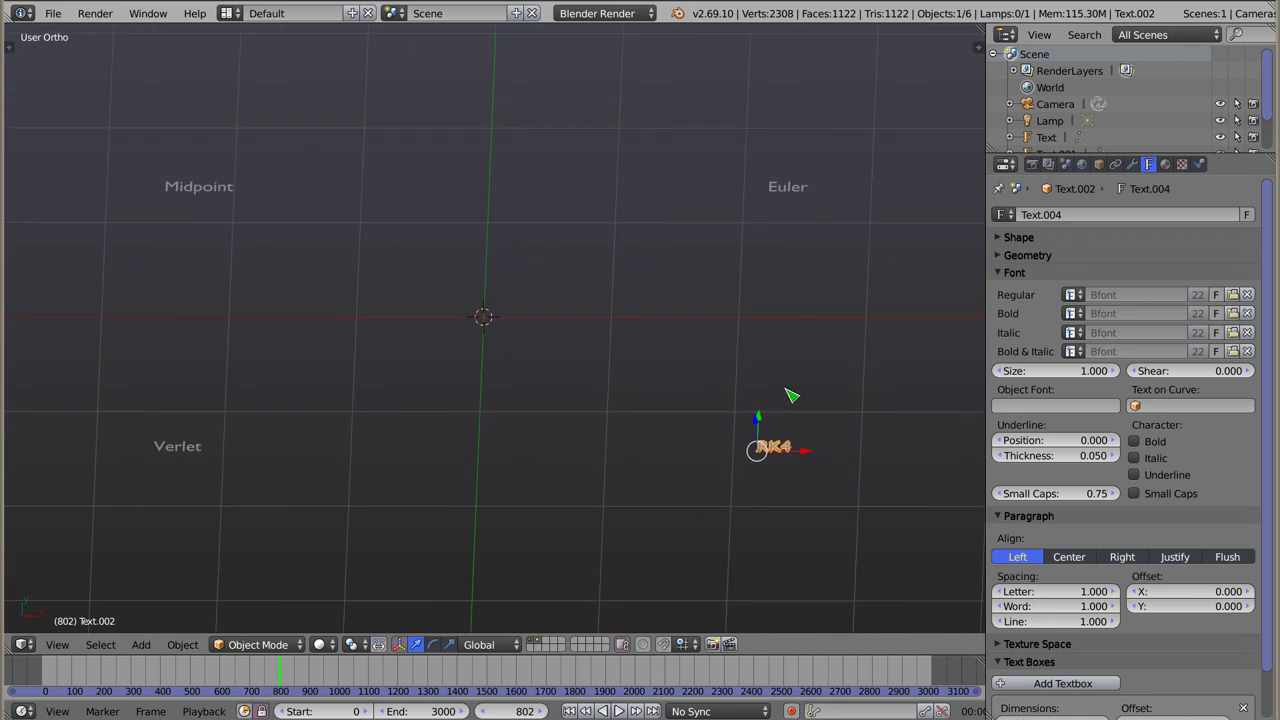
Create a new shadeless material for the RK4 label.
{"action": "left_click", "coordinate": [1166, 164]}
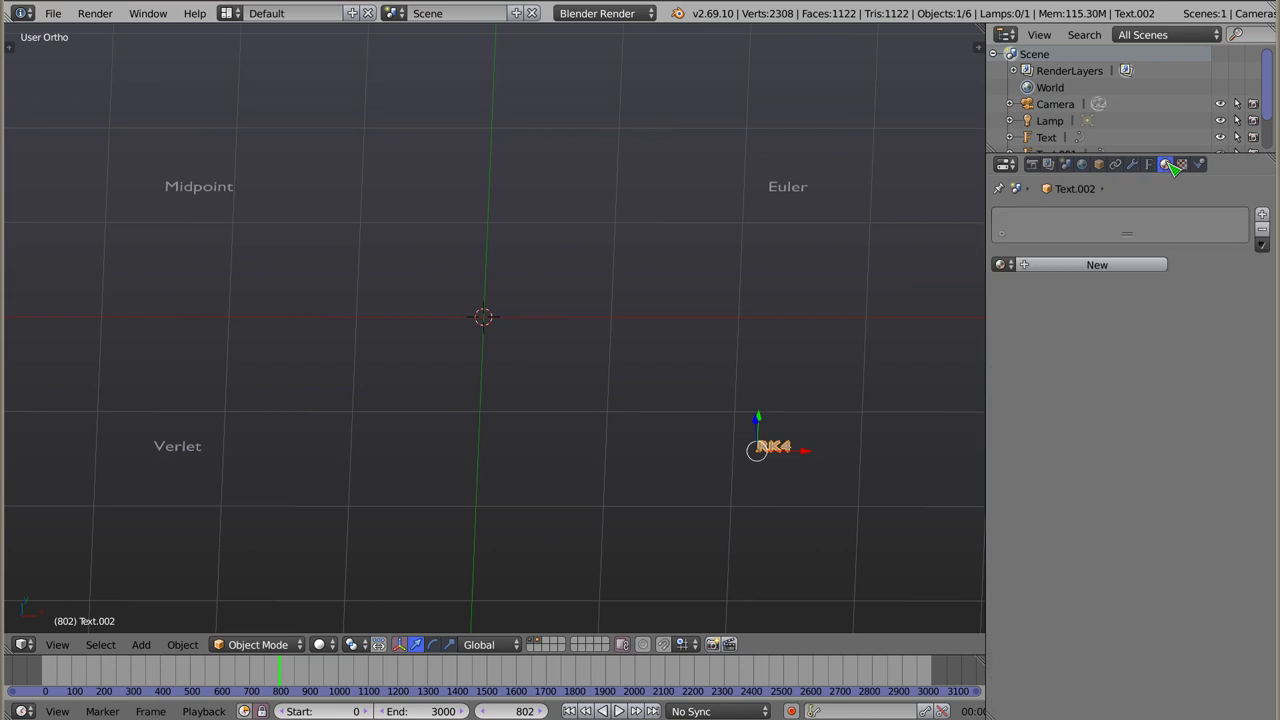
{"action": "left_click", "coordinate": [1099, 266]}
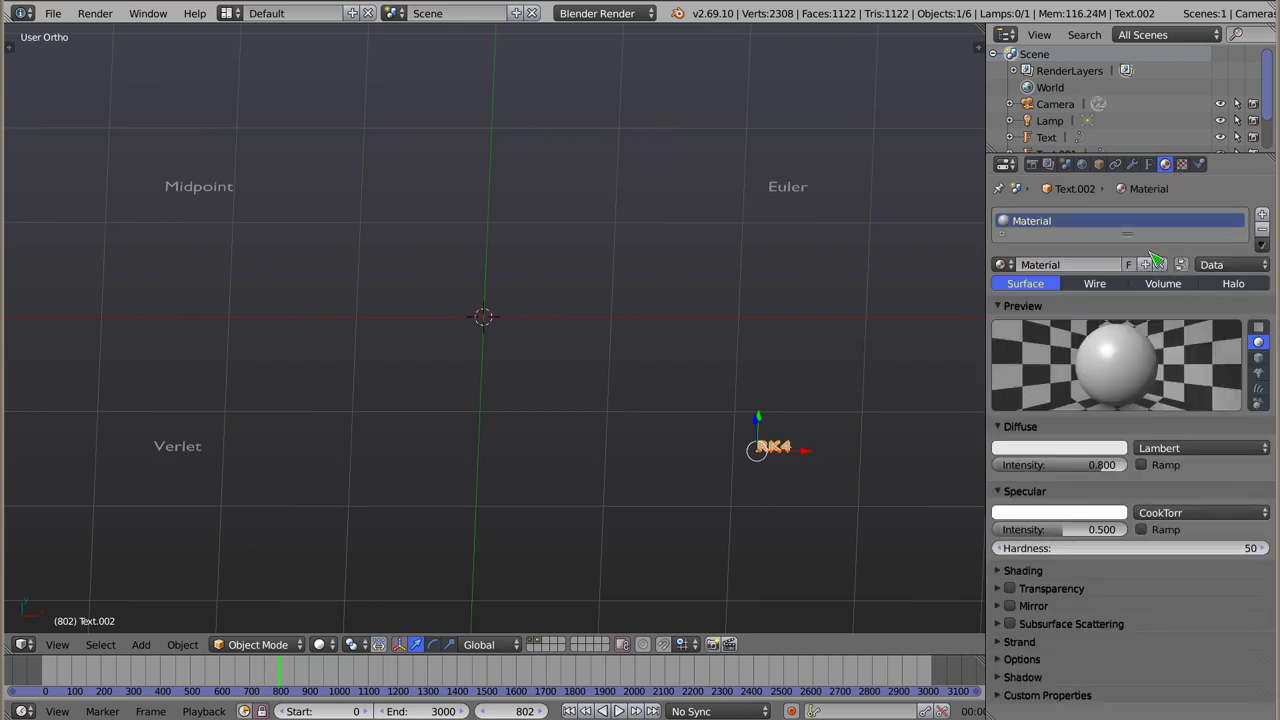
{"action": "left_click", "coordinate": [1005, 572]}
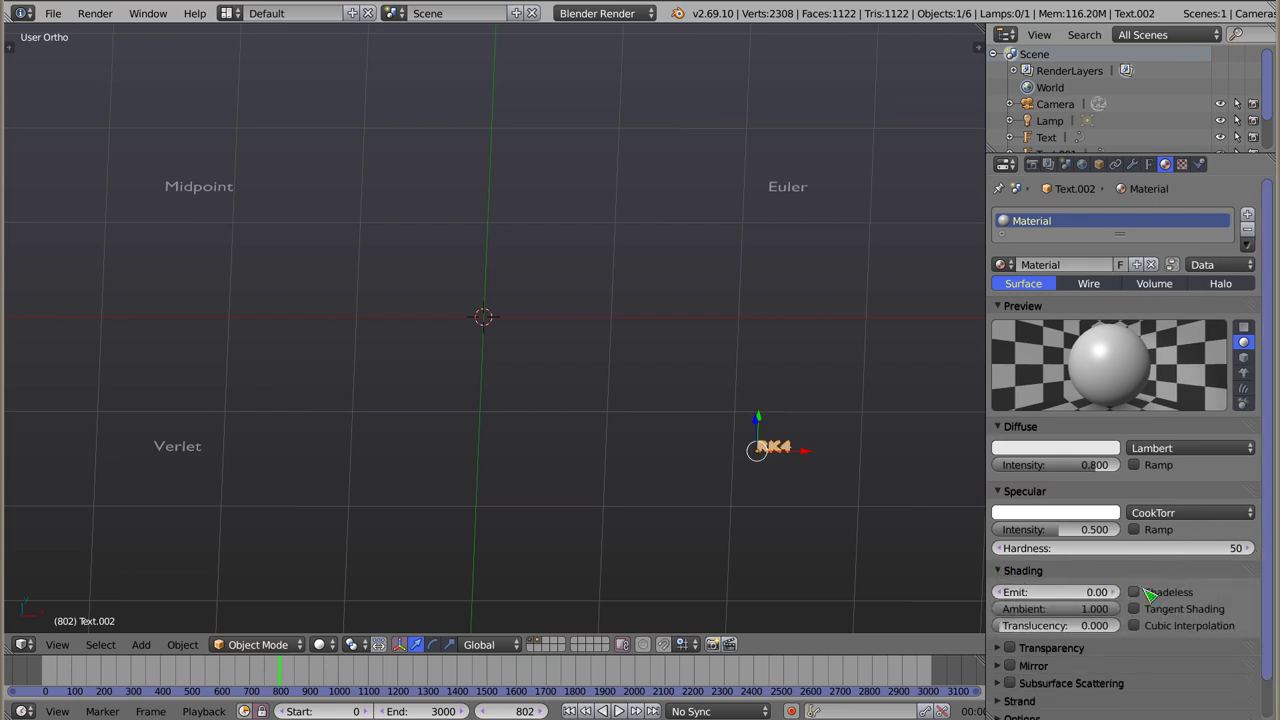
{"action": "left_click", "coordinate": [1134, 593]}
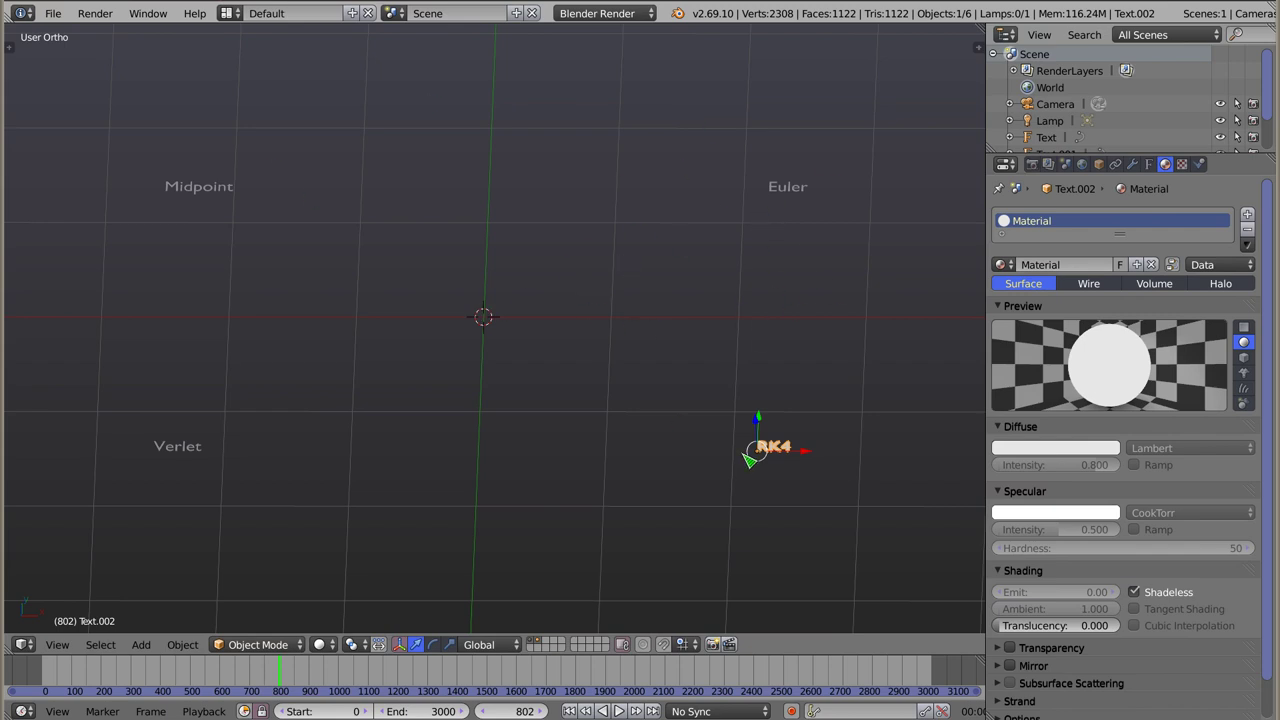
Select the Euler, Midpoint and Verlet labels, then RK4 last as the active object.
{"action": "right_click", "coordinate": [790, 193]}
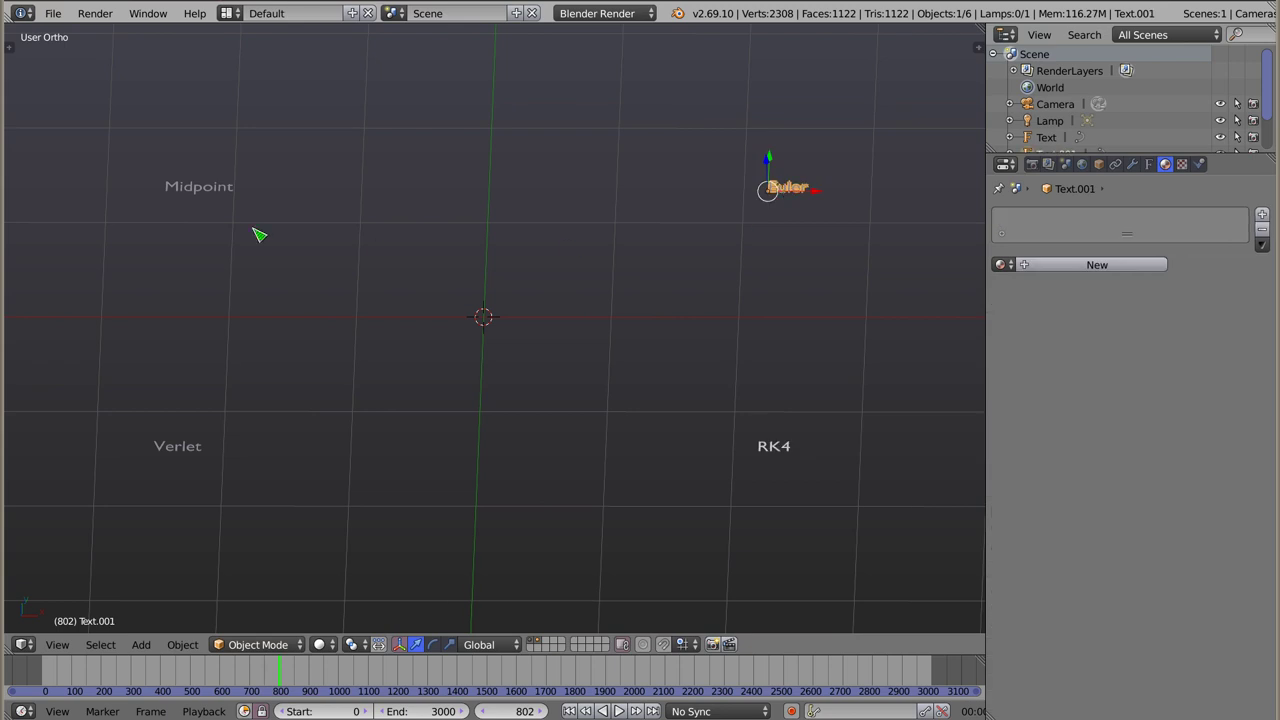
{"action": "right_click", "coordinate": [184, 193], "text": "shift"}
{"action": "right_click", "coordinate": [157, 446], "text": "shift"}
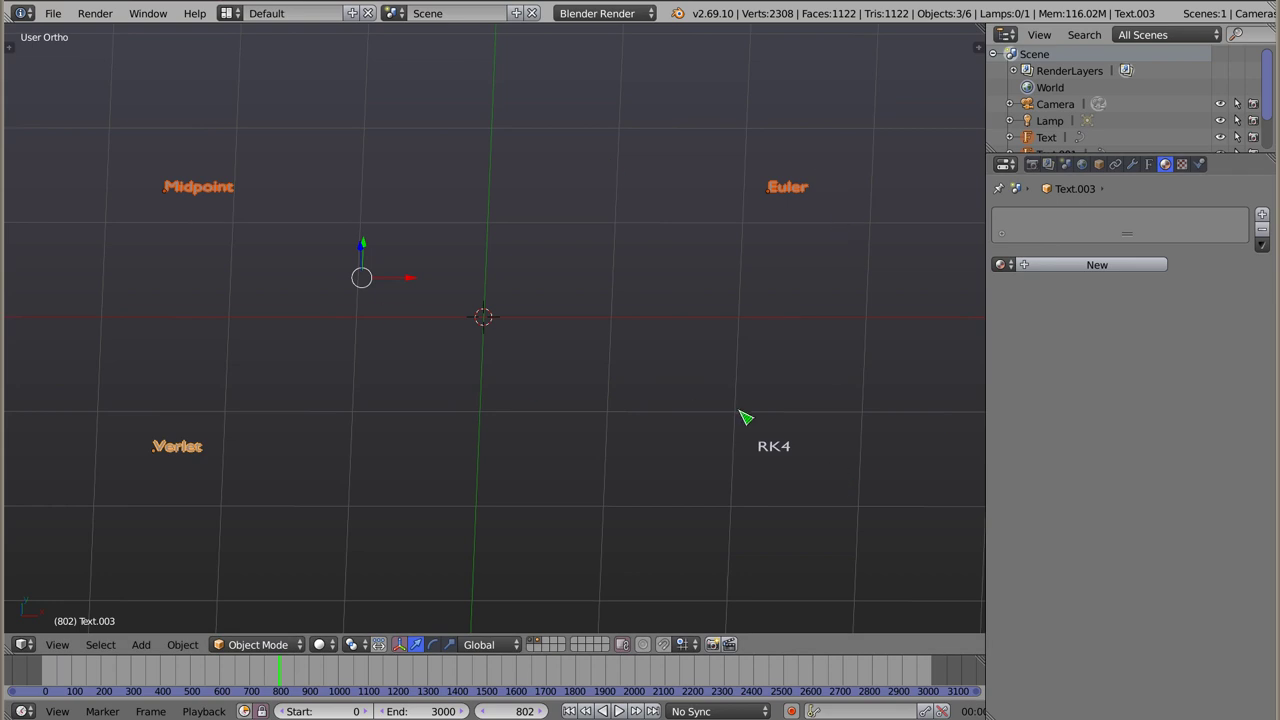
{"action": "right_click", "coordinate": [777, 454], "text": "shift"}
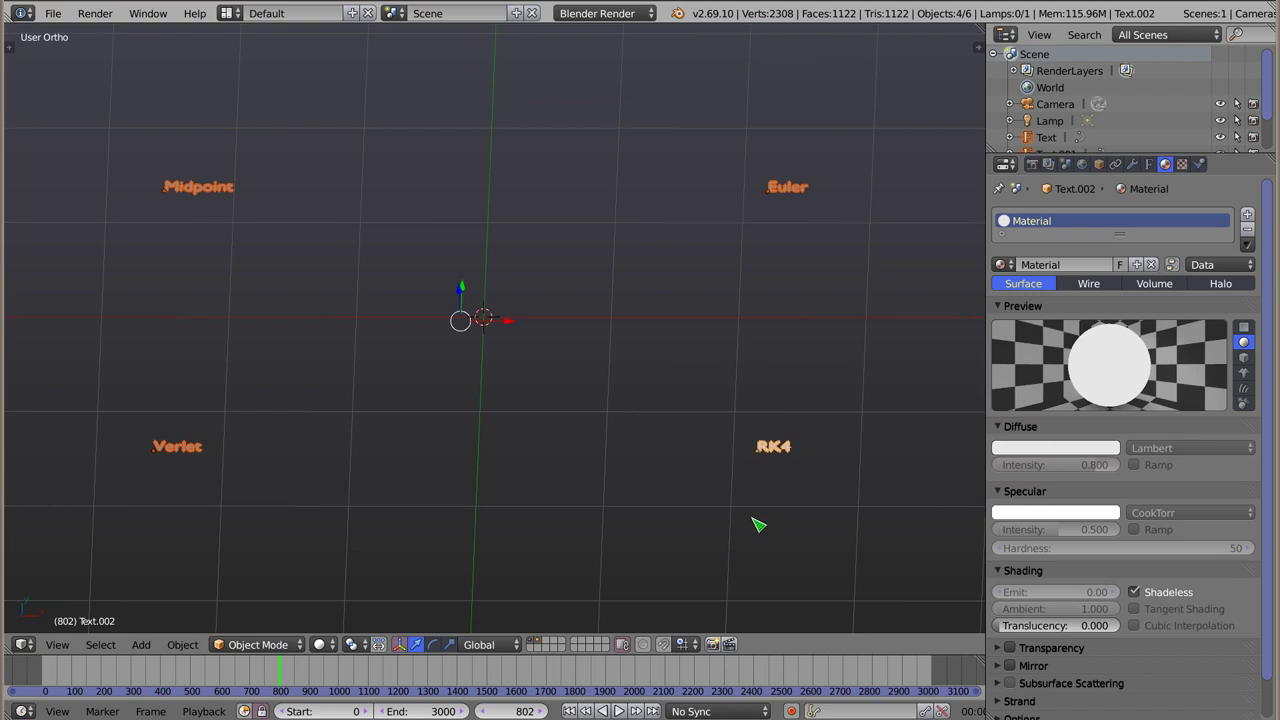
Link RK4's material to the other labels with Ctrl+L Materials, then inspect Midpoint, Euler and Verlet.
{"action": "key", "text": "ctrl+l"}
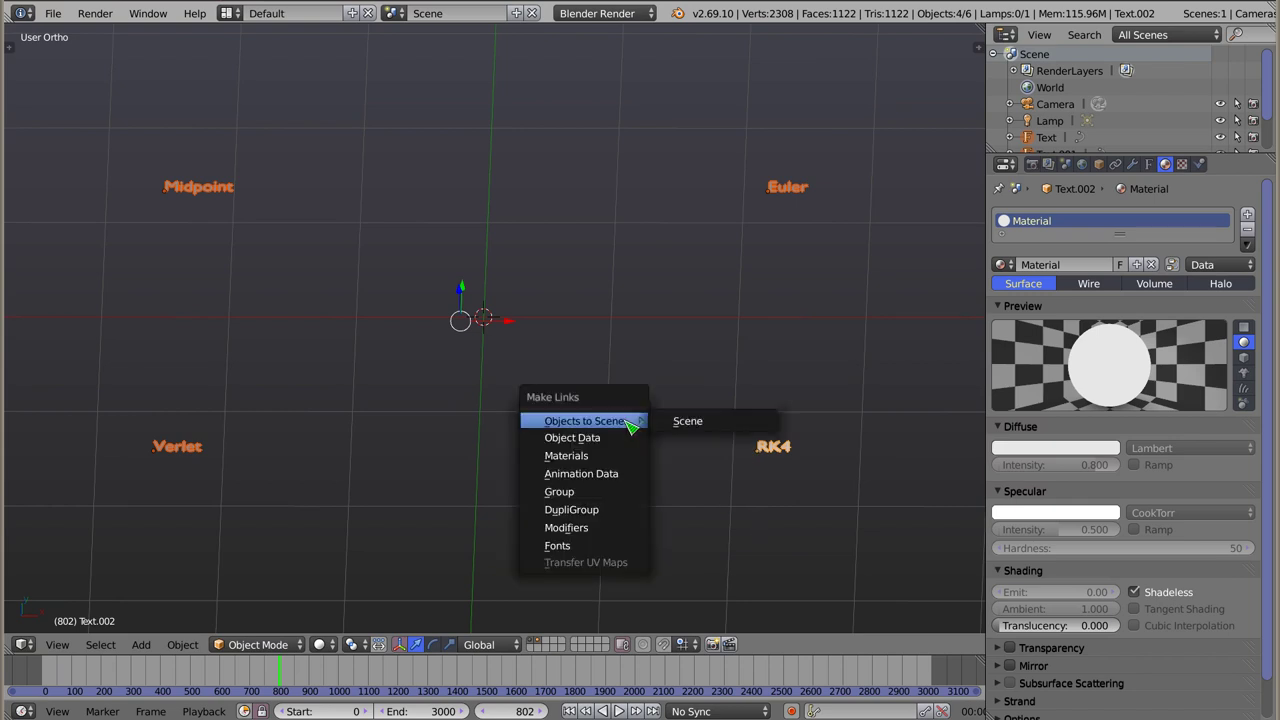
{"action": "left_click", "coordinate": [595, 459]}
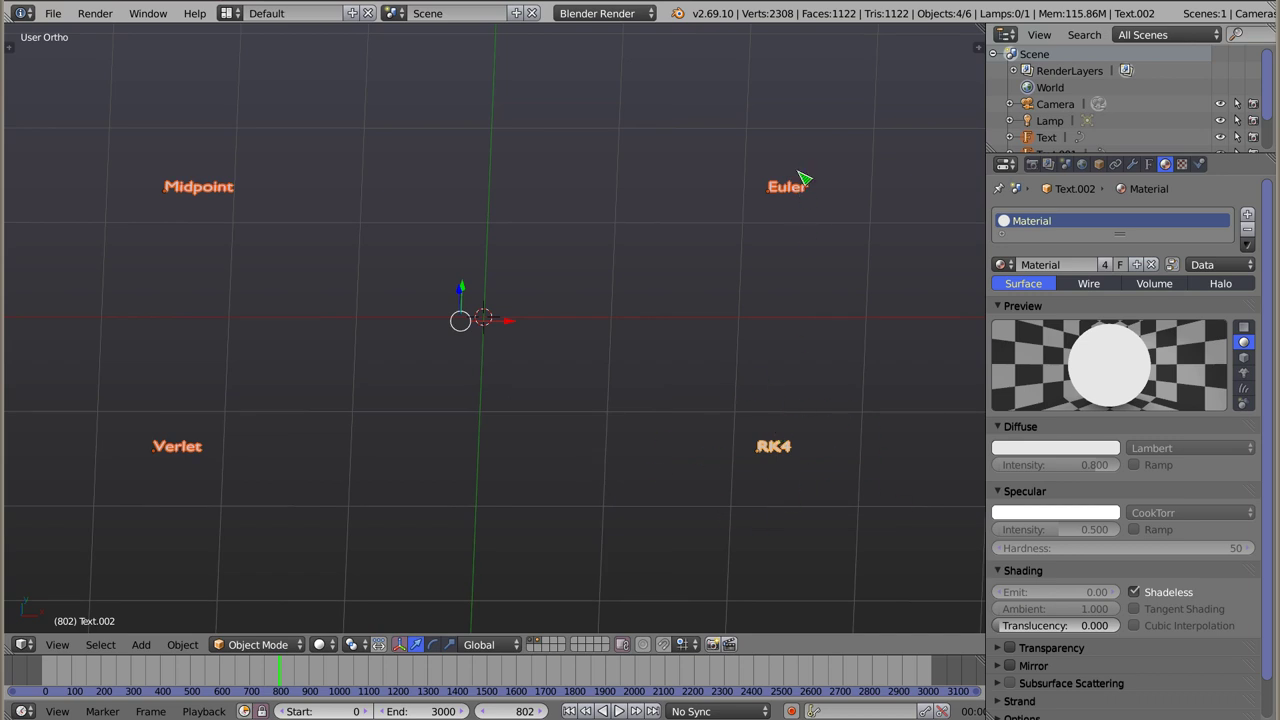
{"action": "right_click", "coordinate": [193, 190]}
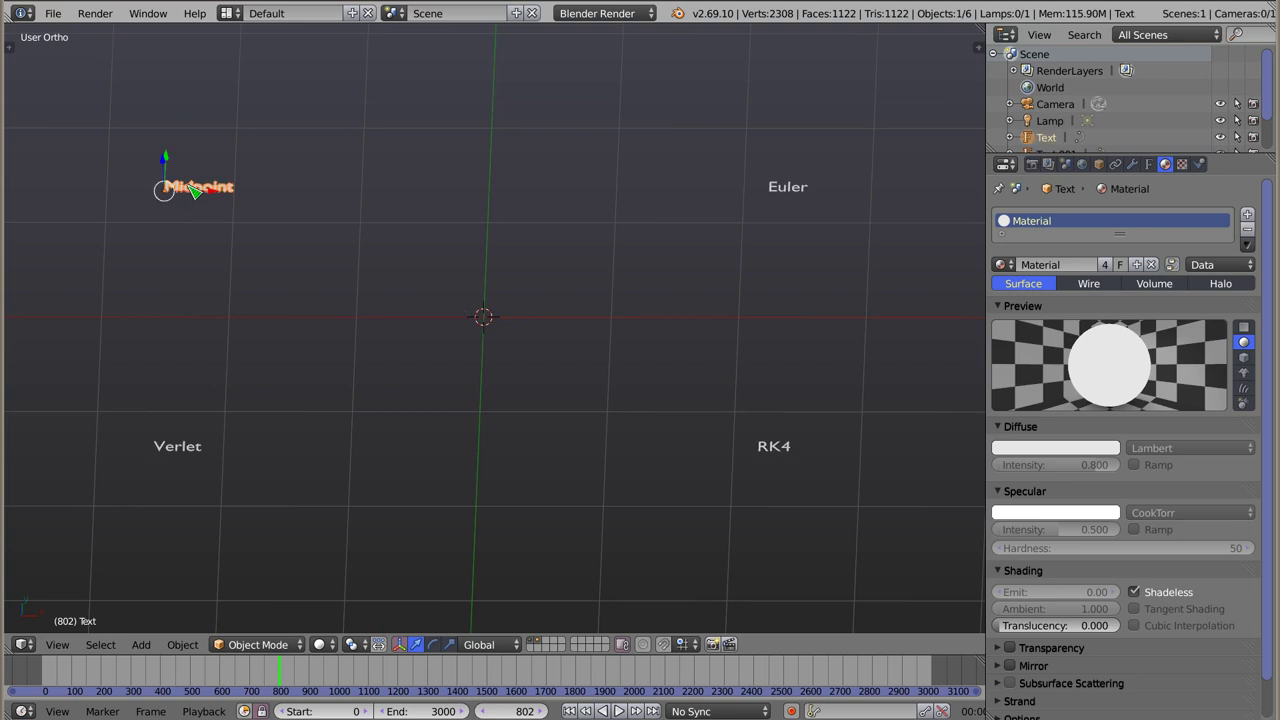
{"action": "right_click", "coordinate": [785, 199]}
{"action": "right_click", "coordinate": [203, 455]}
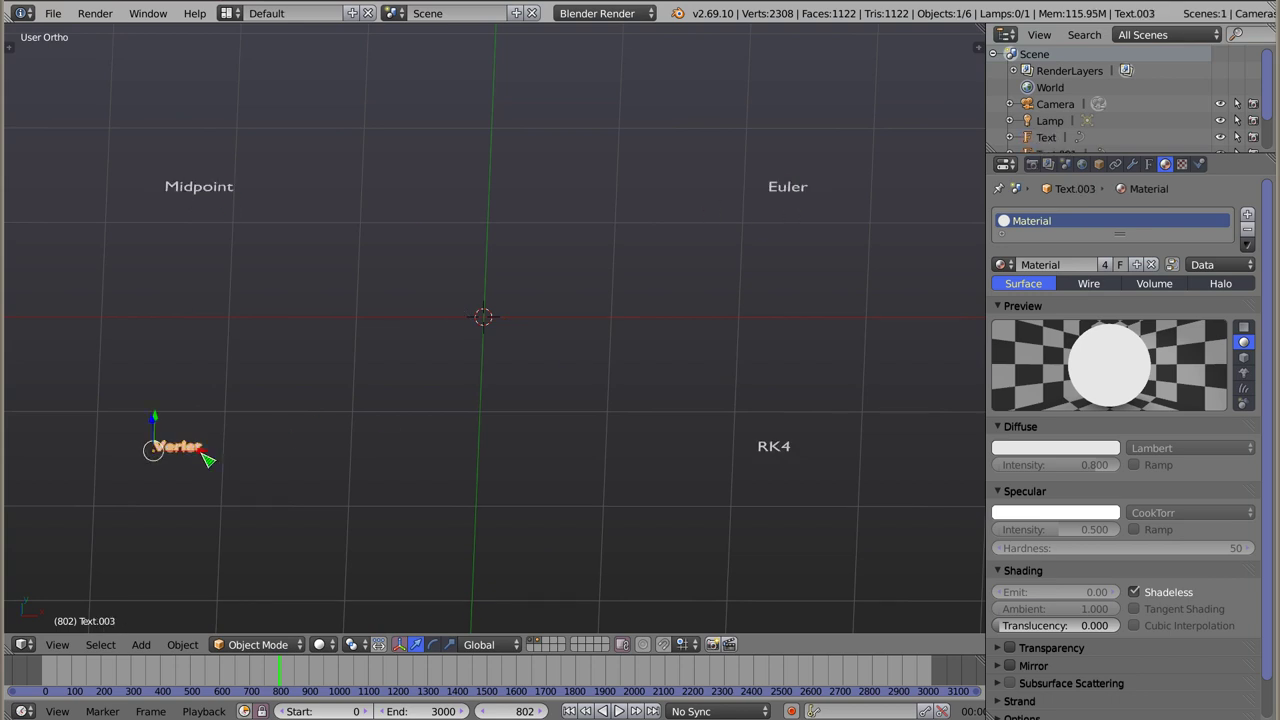
Render a frame to check the white label colours, then view the scene from the top.
{"action": "key", "text": "F12"}
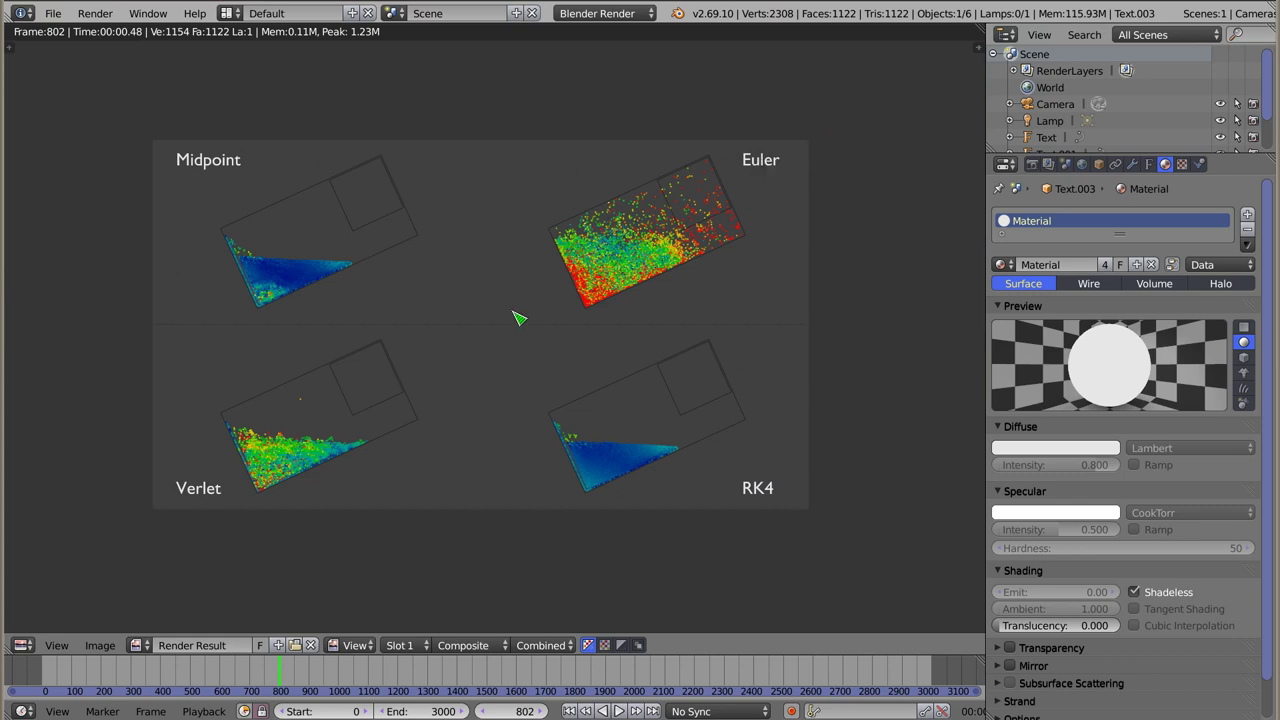
{"action": "key", "text": "Escape"}
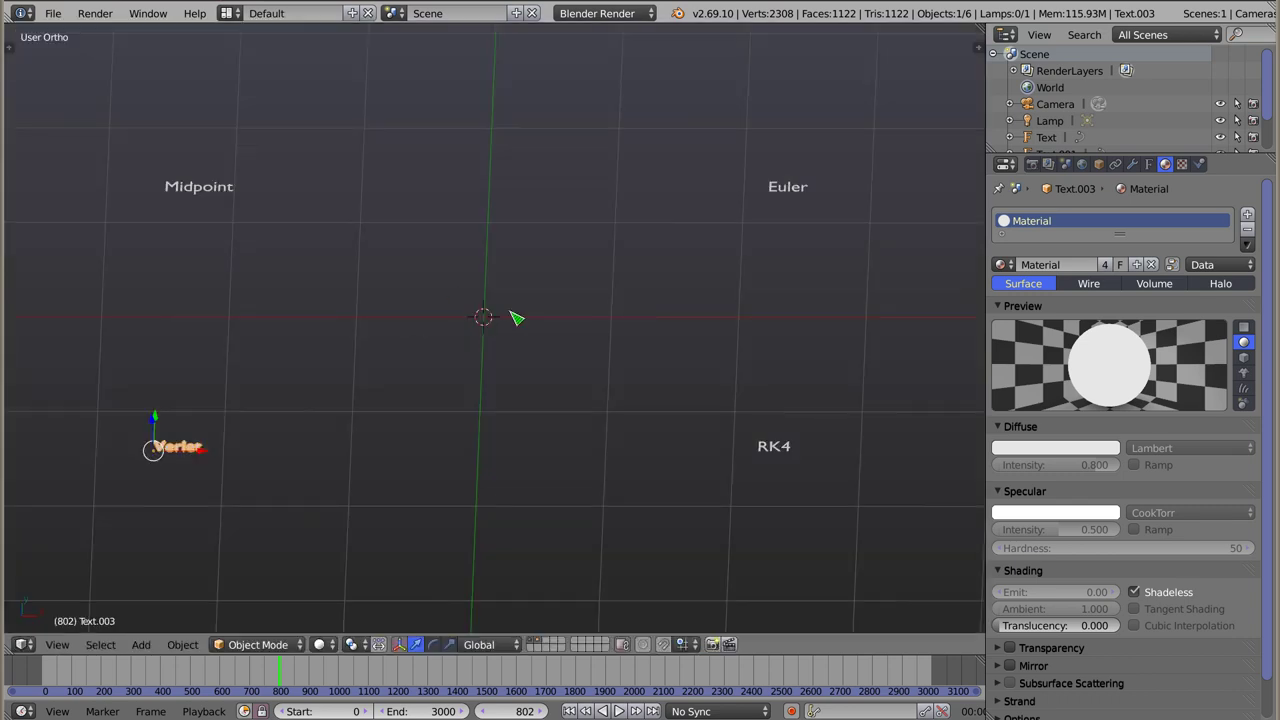
{"action": "key", "text": "KP_7"}
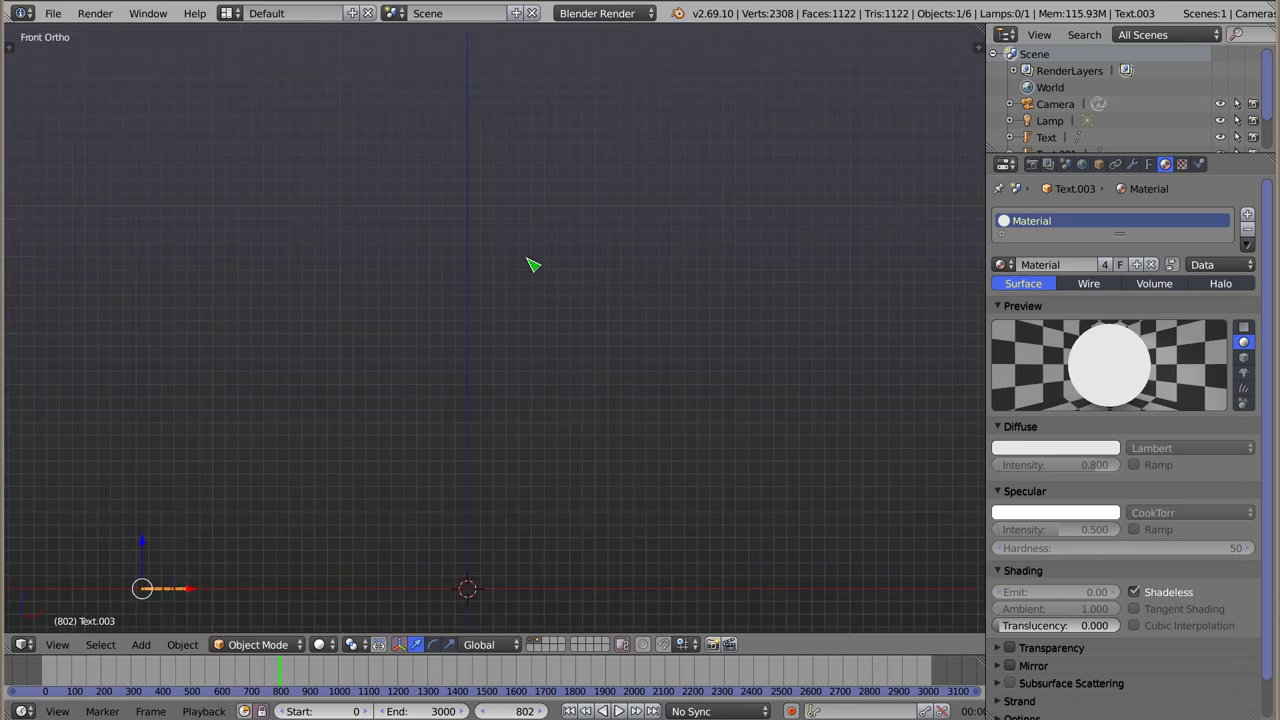
{"action": "middle_click_drag", "start_coordinate": [503, 310], "coordinate": [549, 446], "text": "shift"}
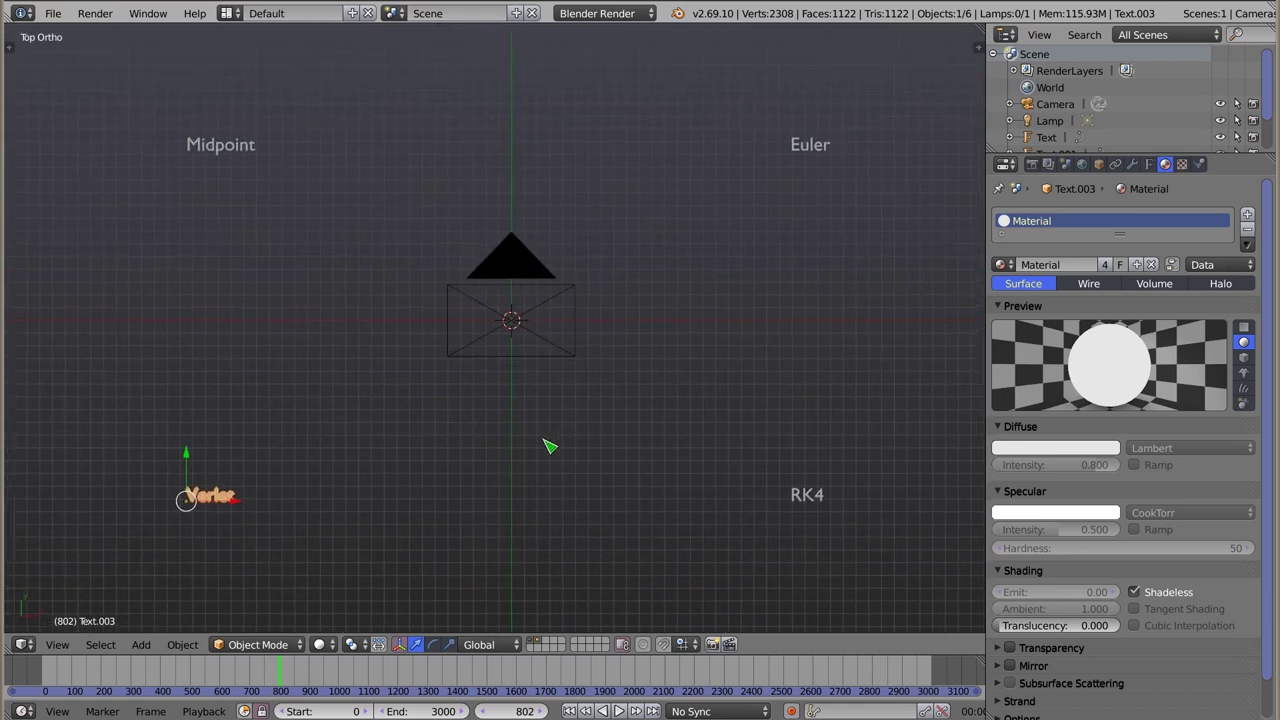
{"action": "left_click", "coordinate": [236, 13]}
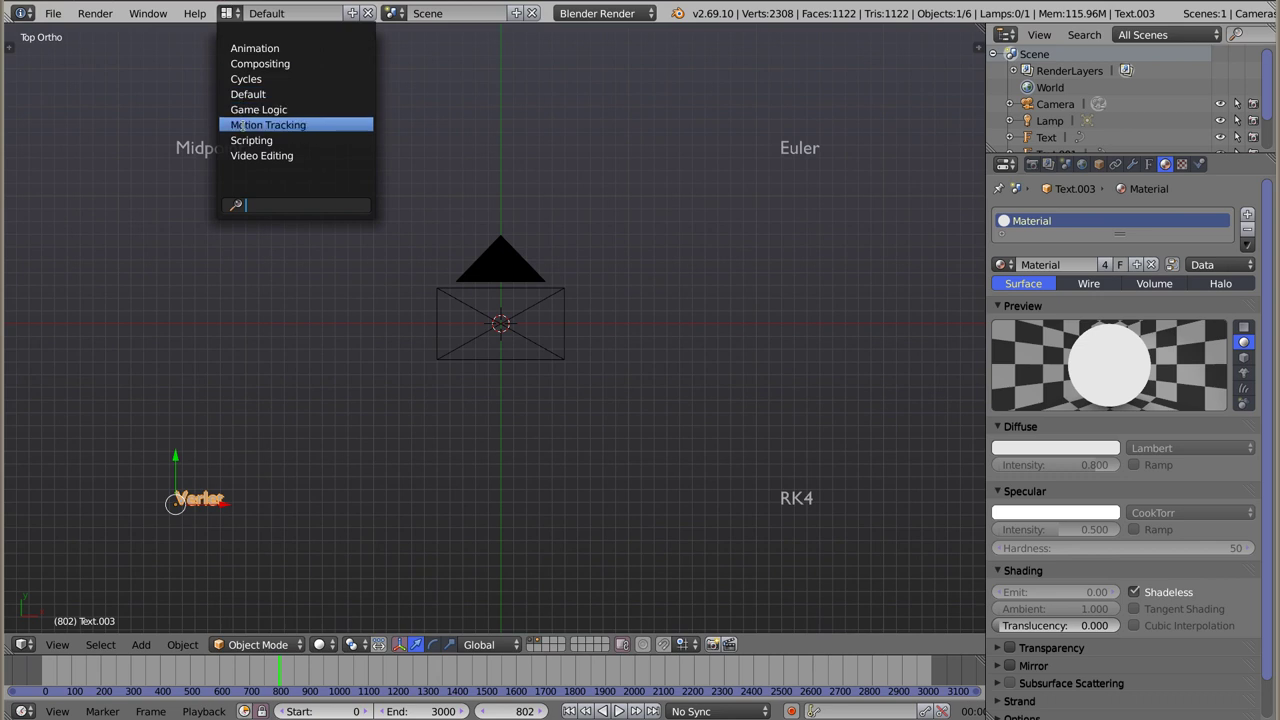
In the Video Editing layout, scrub to frames 1264 and 210, then refresh the sequencer.
{"action": "left_click", "coordinate": [255, 156]}
{"action": "left_click", "coordinate": [538, 524]}
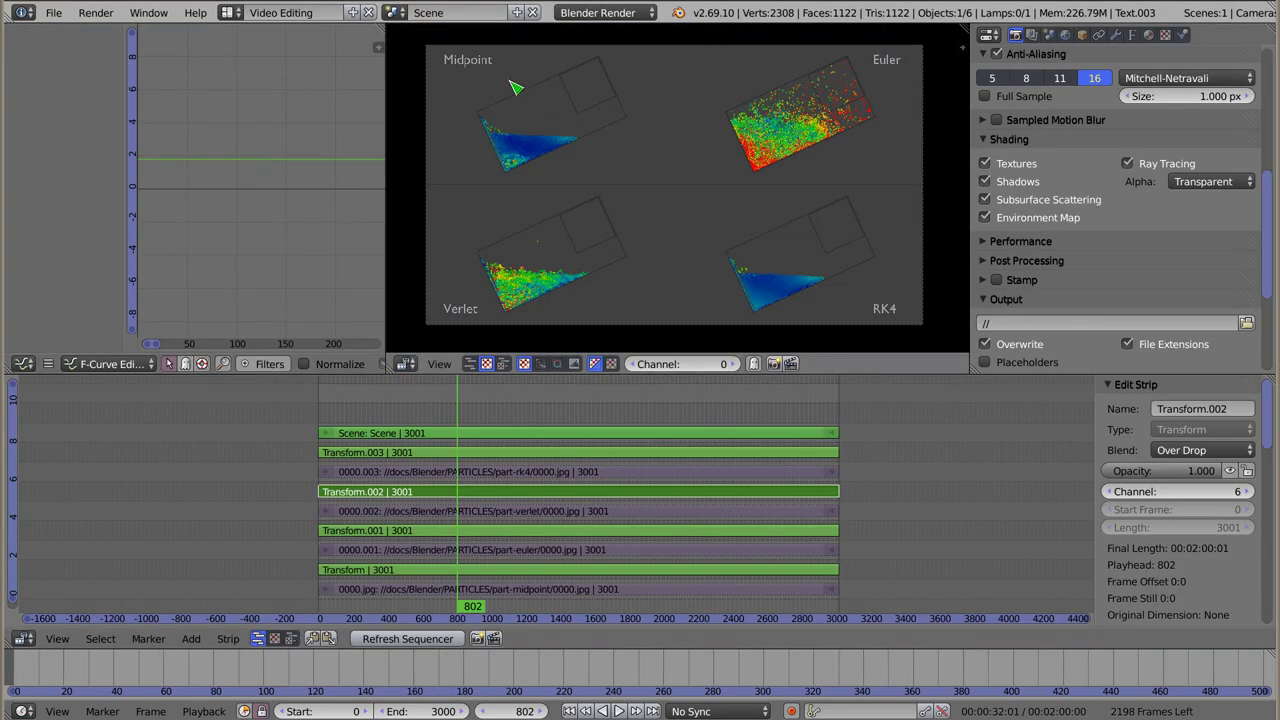
{"action": "left_click", "coordinate": [671, 490]}
{"action": "left_click", "coordinate": [356, 482]}
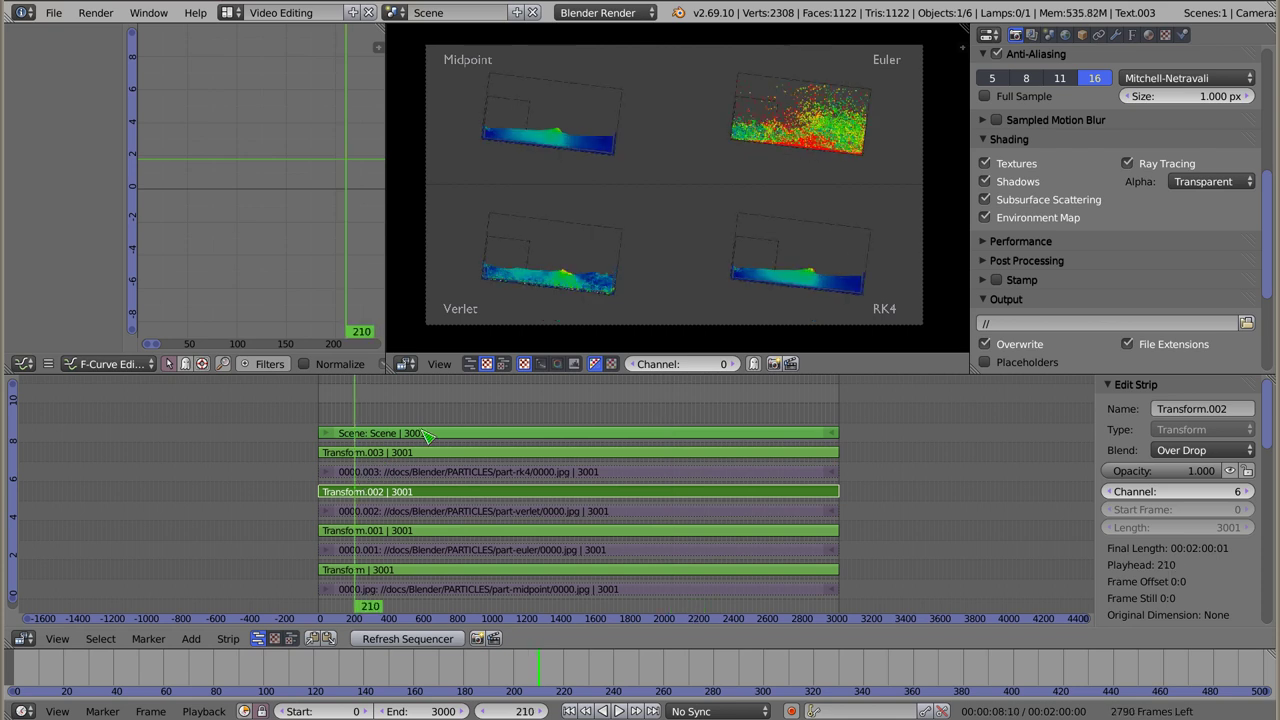
{"action": "left_click", "coordinate": [422, 640]}
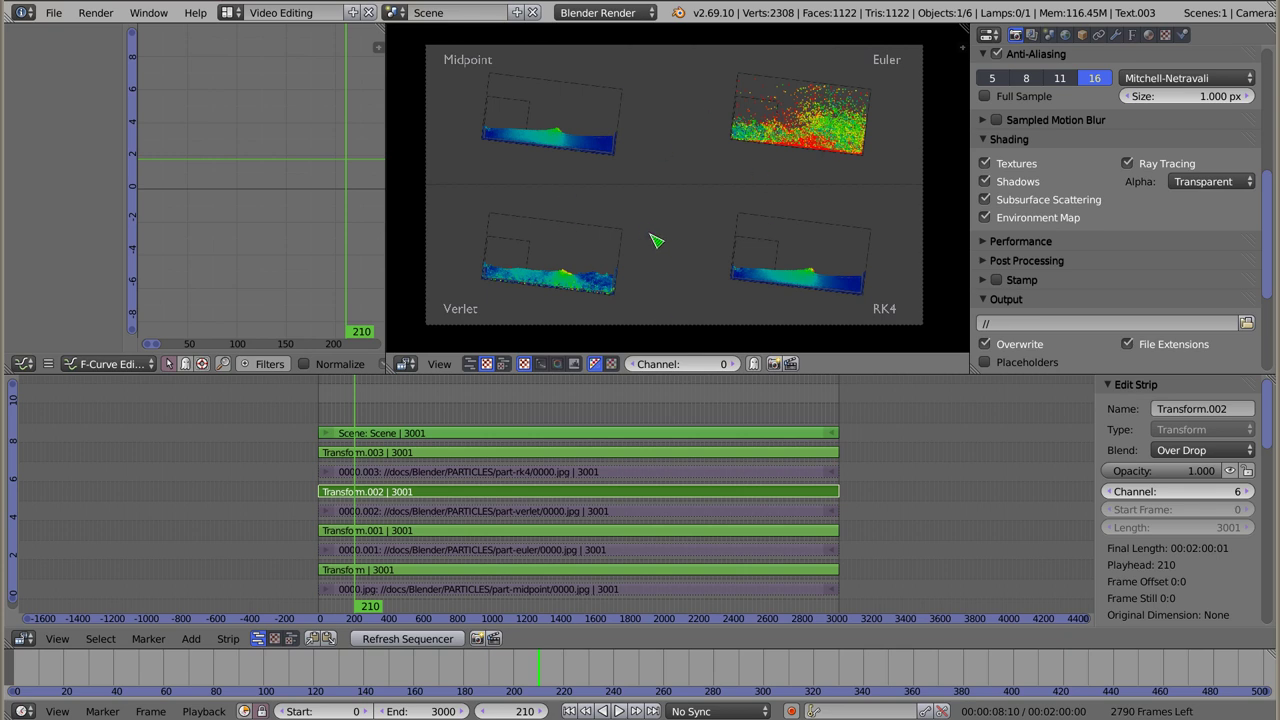
Turn off Auto Save in the Render properties.
{"action": "scroll", "coordinate": [1075, 262], "scroll_direction": "up", "scroll_amount": 3}
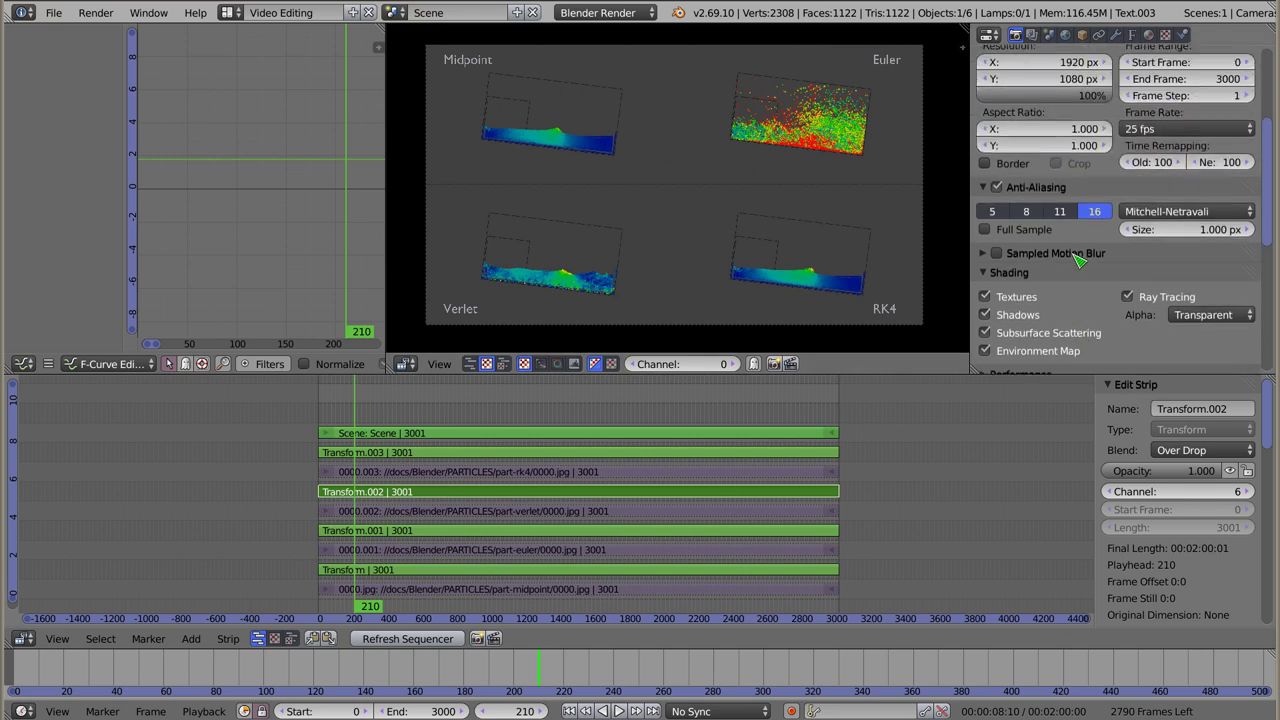
{"action": "scroll", "coordinate": [1080, 265], "scroll_direction": "up", "scroll_amount": 5}
{"action": "left_click", "coordinate": [986, 149]}
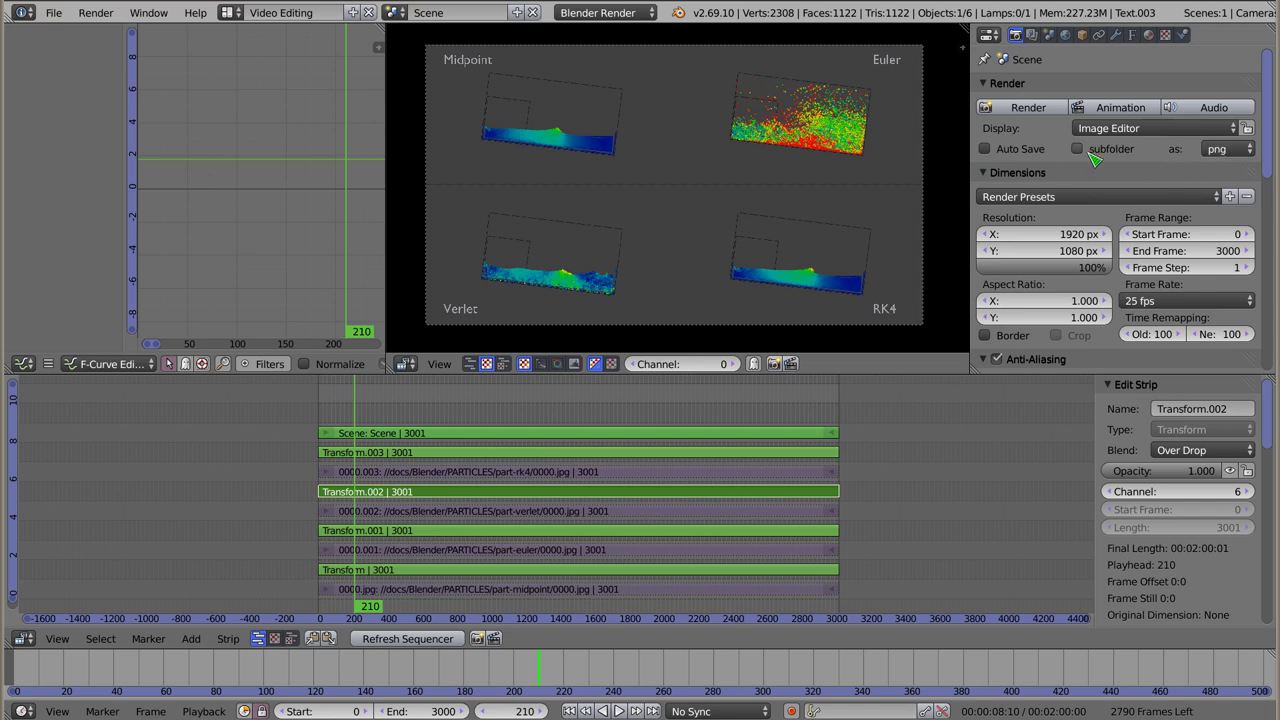
Set the render output file format to H.264.
{"action": "scroll", "coordinate": [1124, 276], "scroll_direction": "down", "scroll_amount": 4}
{"action": "scroll", "coordinate": [1124, 276], "scroll_direction": "down", "scroll_amount": 3}
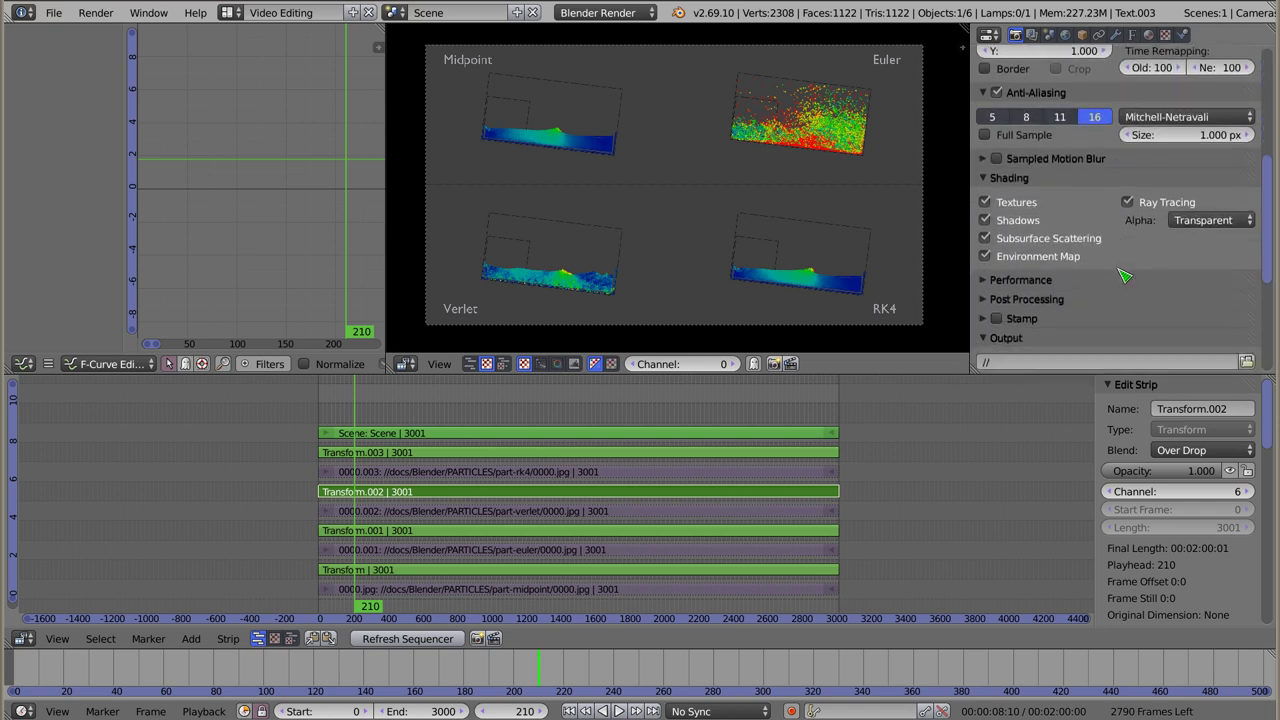
{"action": "scroll", "coordinate": [1124, 276], "scroll_direction": "down", "scroll_amount": 2}
{"action": "left_click", "coordinate": [995, 126]}
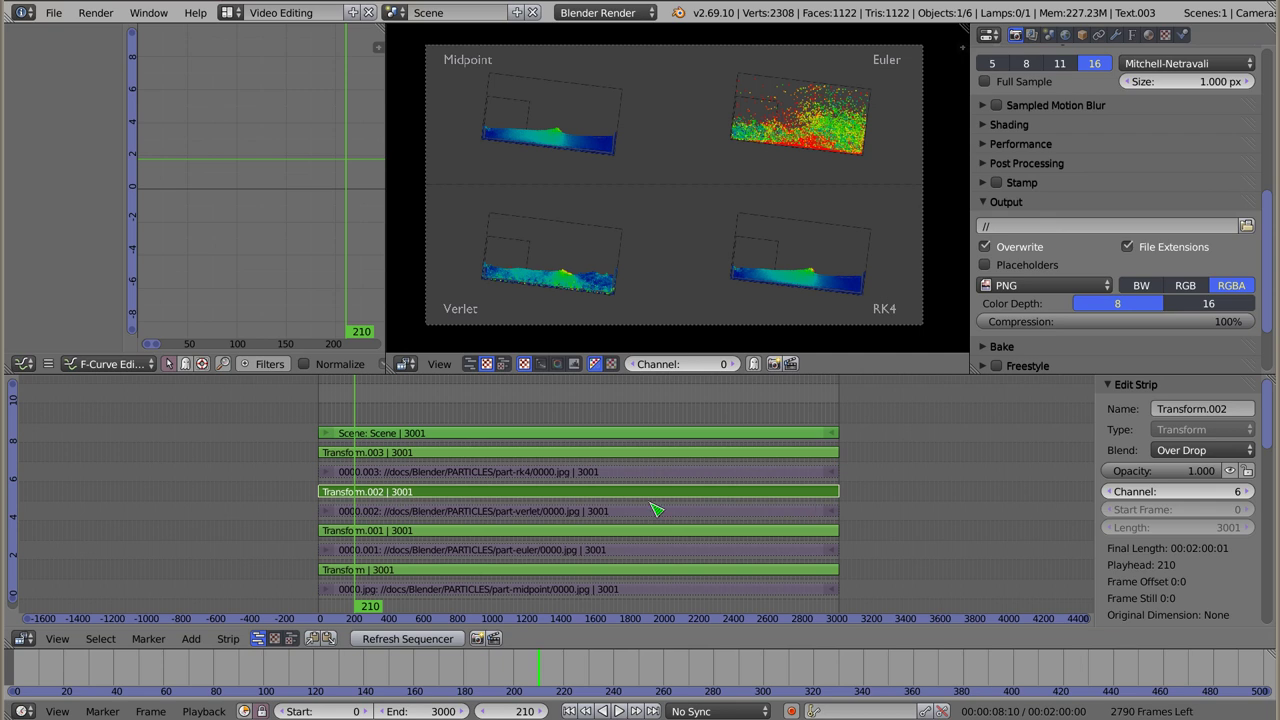
{"action": "left_click", "coordinate": [1043, 288]}
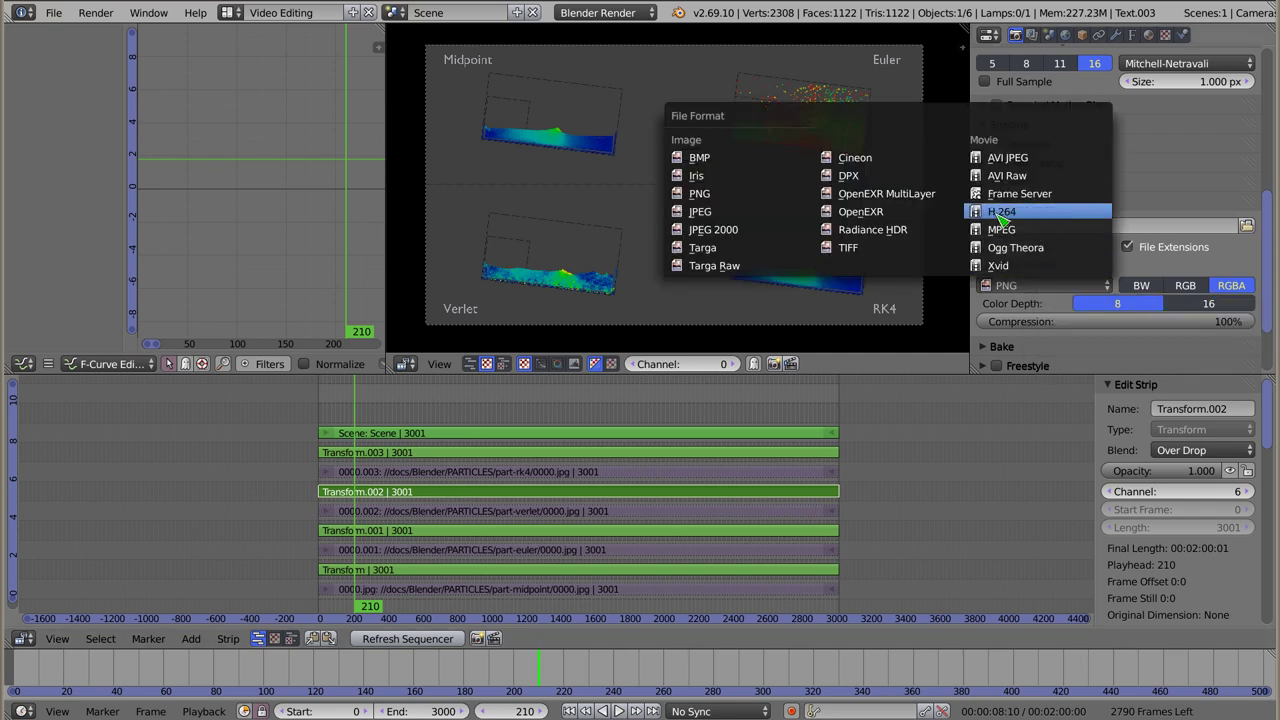
{"action": "left_click", "coordinate": [1043, 214]}
In the Encoding settings, set the audio codec to None.
{"action": "scroll", "coordinate": [1055, 323], "scroll_direction": "down", "scroll_amount": 2}
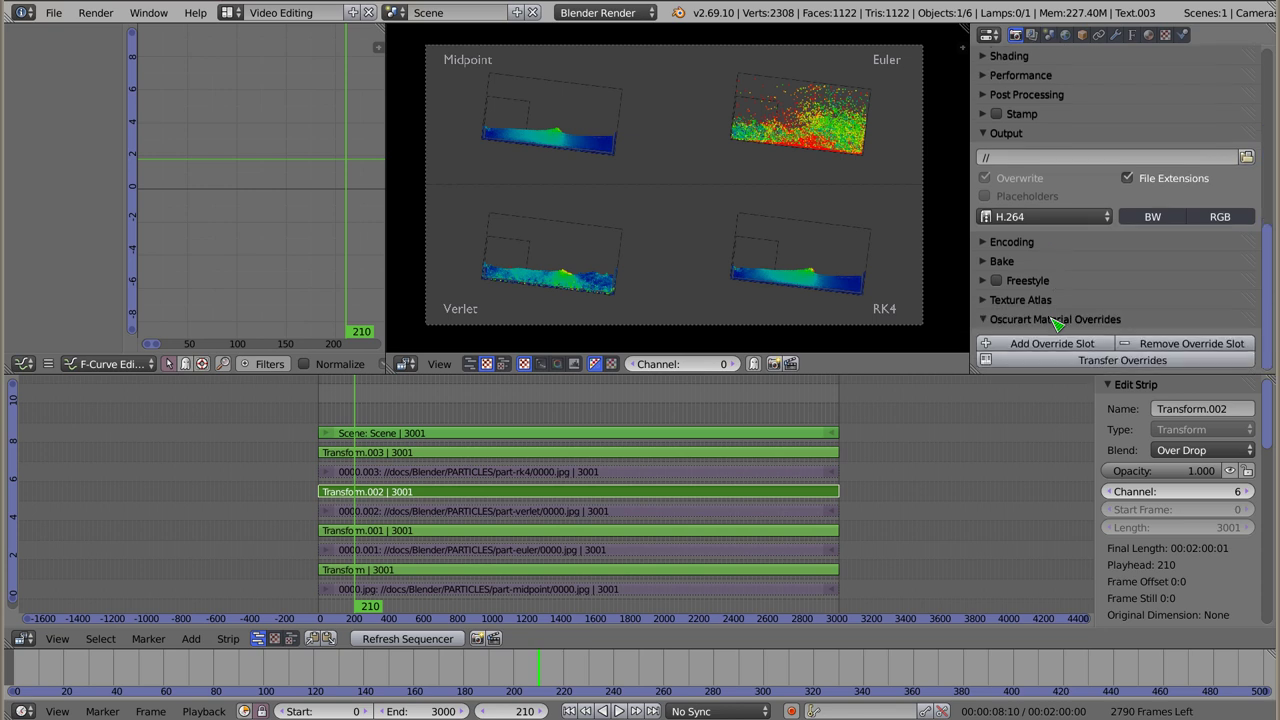
{"action": "left_click", "coordinate": [986, 244]}
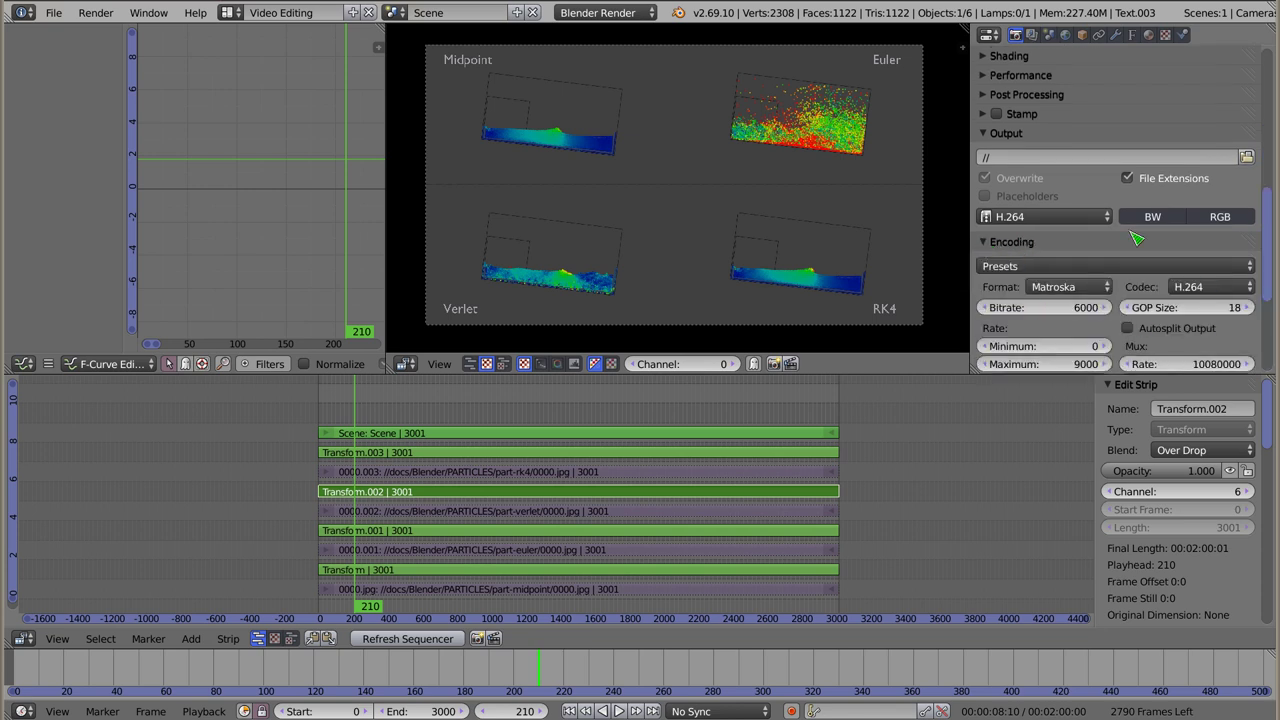
{"action": "scroll", "coordinate": [1144, 325], "scroll_direction": "down", "scroll_amount": 3}
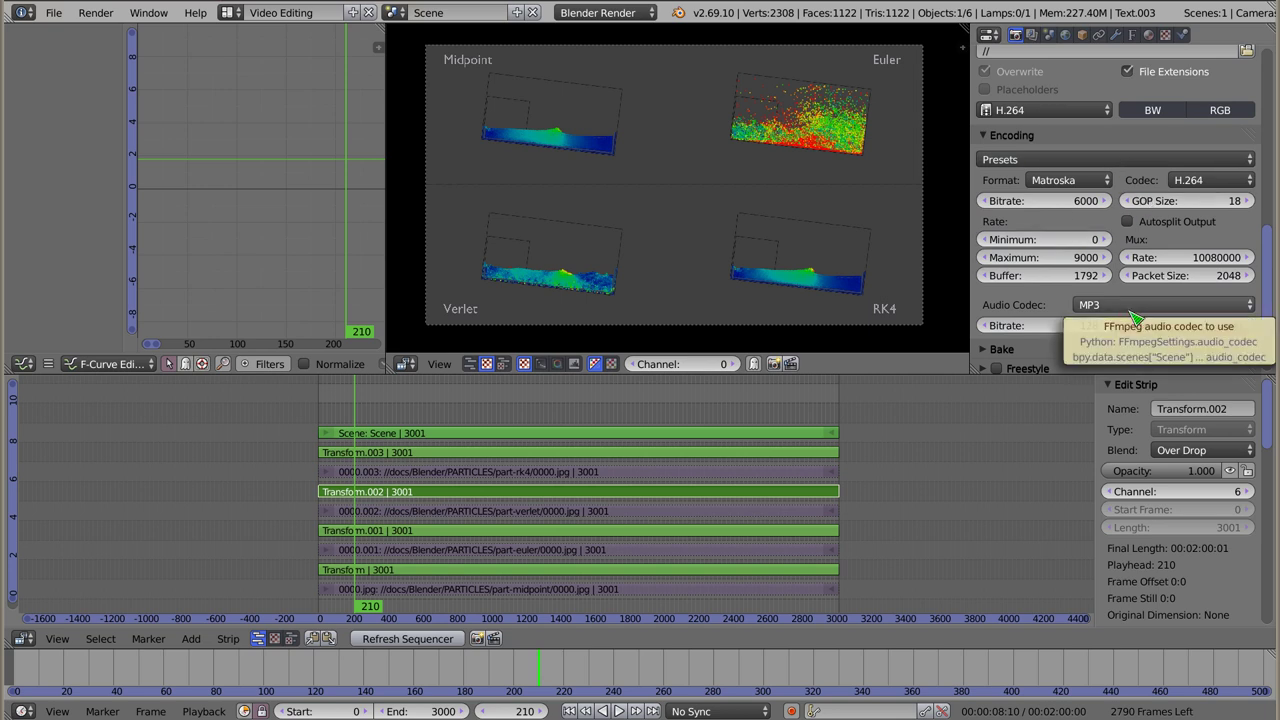
{"action": "left_click", "coordinate": [1130, 316]}
{"action": "left_click", "coordinate": [1128, 290]}
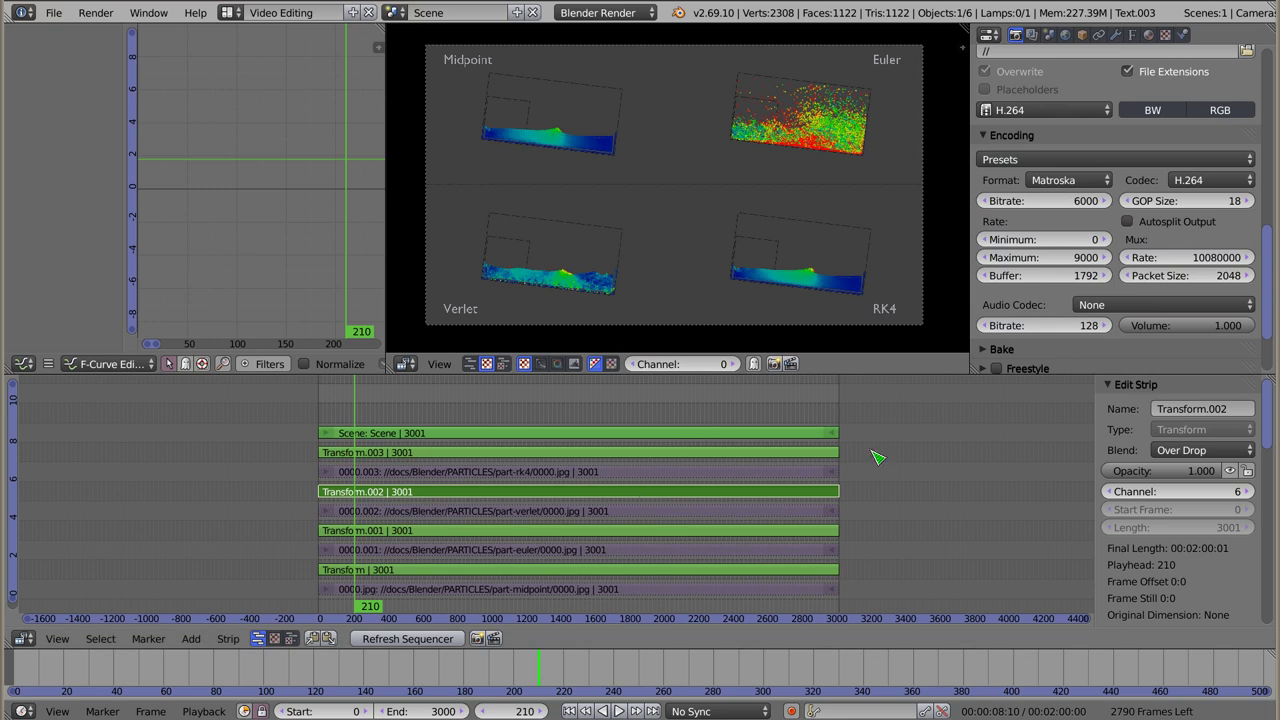
{"action": "scroll", "coordinate": [995, 295], "scroll_direction": "up", "scroll_amount": 5}
{"action": "scroll", "coordinate": [995, 295], "scroll_direction": "up", "scroll_amount": 2}
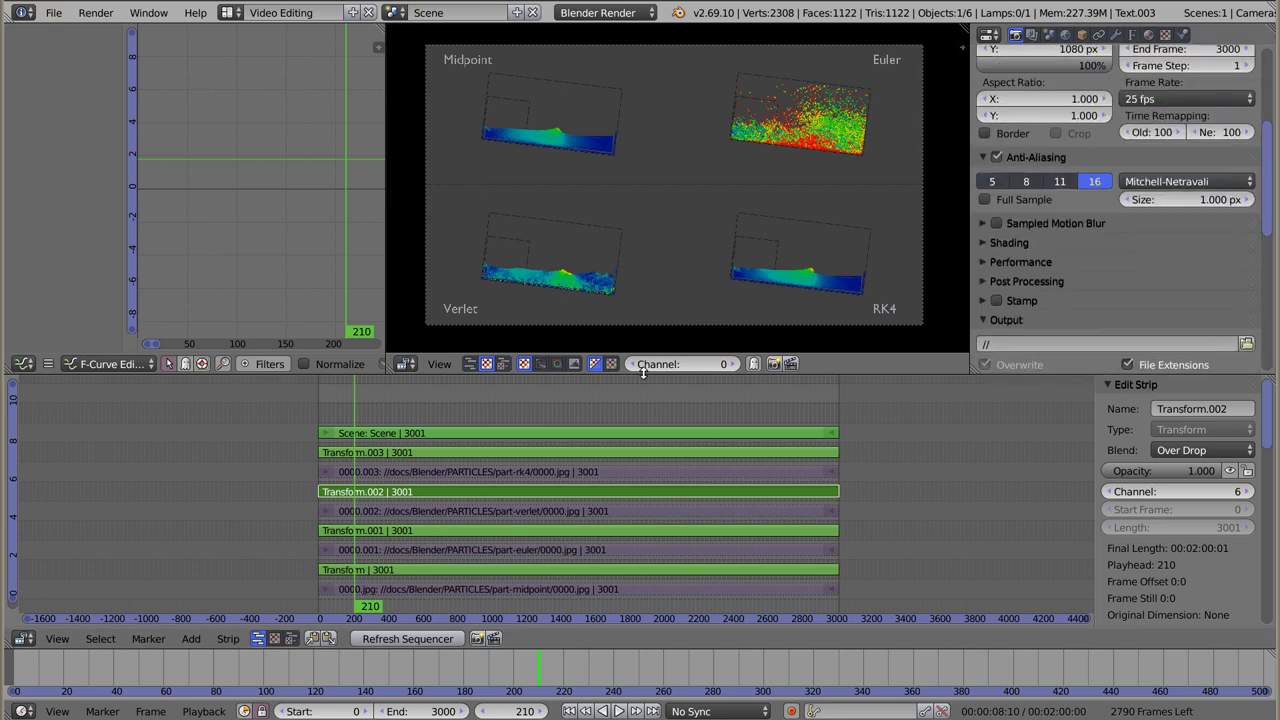
{"action": "scroll", "coordinate": [1125, 250], "scroll_direction": "up", "scroll_amount": 3}
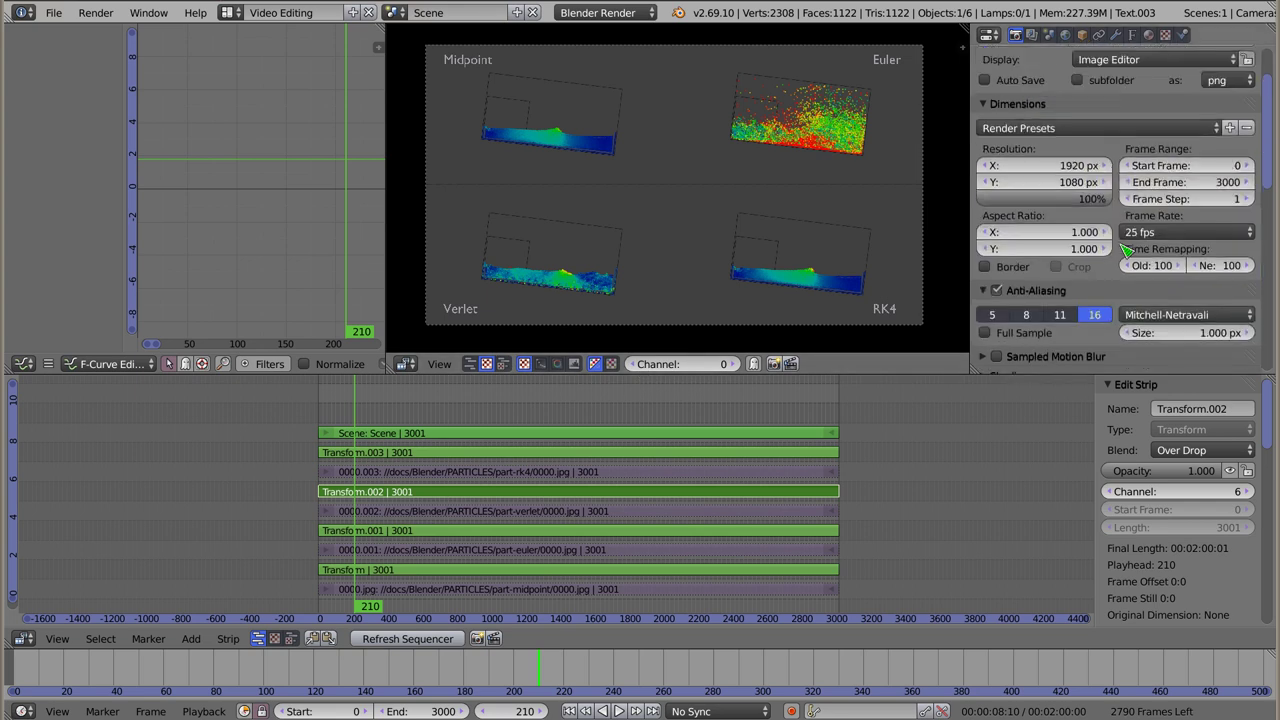
{"action": "scroll", "coordinate": [1125, 250], "scroll_direction": "up", "scroll_amount": 2}
Start rendering frames 0–3000 of the four-panel comparison animation.
{"action": "left_click", "coordinate": [1128, 110]}
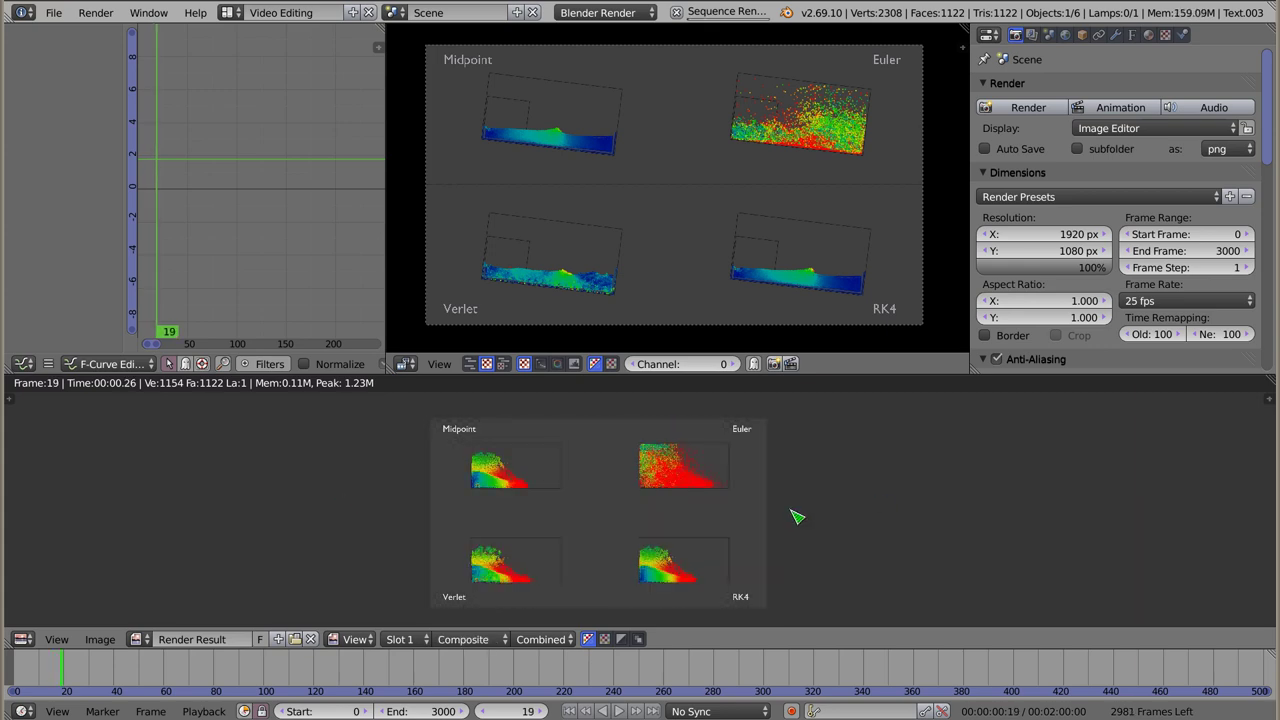
In a terminal, list the home directory repeatedly with l to watch the mkv grow.
{"action": "key", "text": "ctrl+alt+t"}
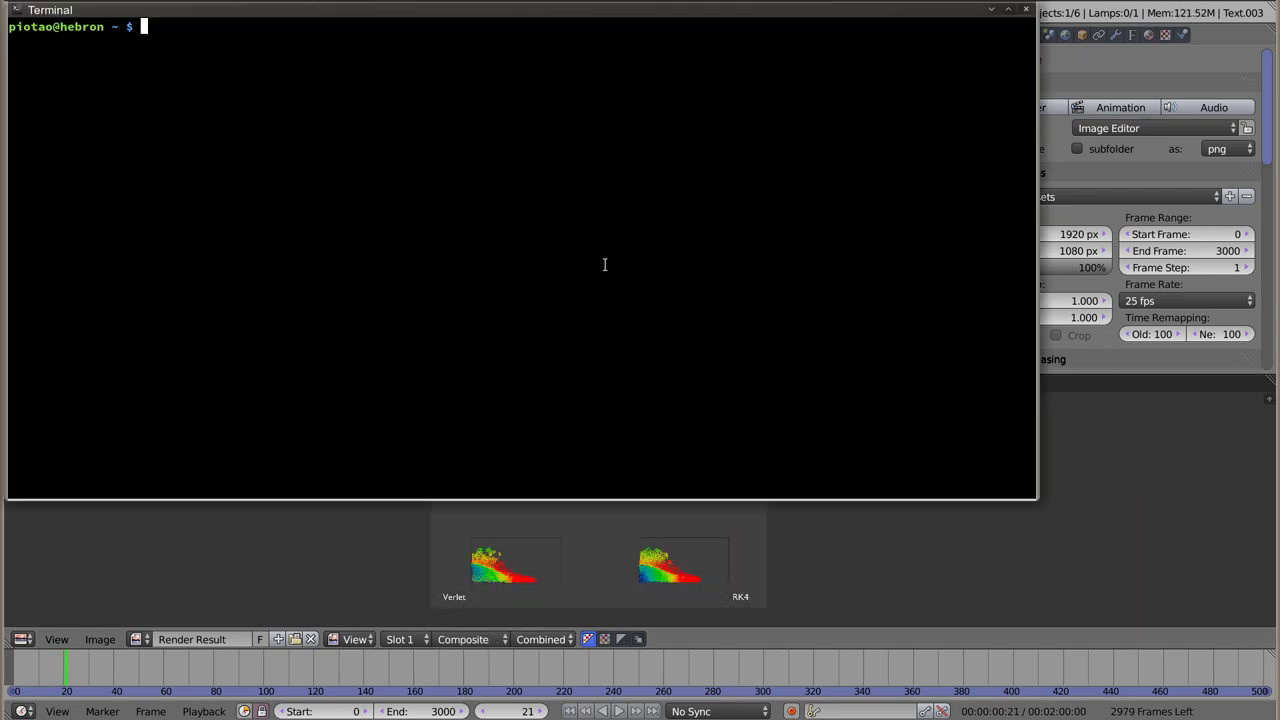
{"action": "type", "text": "l"}
{"action": "key", "text": "Return"}
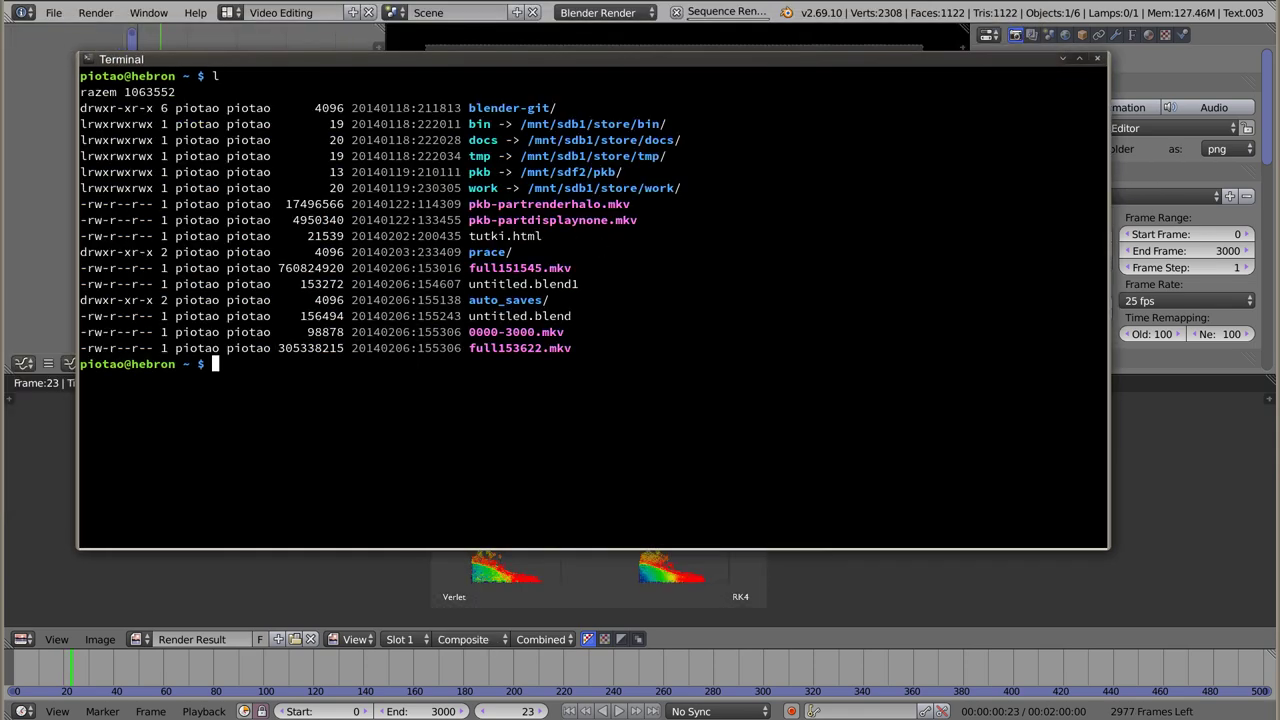
{"action": "type", "text": "l"}
{"action": "key", "text": "Return"}
{"action": "key", "text": "l"}
{"action": "key", "text": "Return"}
{"action": "key", "text": "l"}
{"action": "key", "text": "Return"}
{"action": "key", "text": "l"}
{"action": "key", "text": "Return"}
{"action": "key", "text": "l"}
{"action": "key", "text": "Return"}
{"action": "key", "text": "l"}
{"action": "key", "text": "Return"}
{"action": "key", "text": "l"}
{"action": "key", "text": "Return"}
{"action": "key", "text": "l"}
{"action": "key", "text": "Return"}
{"action": "key", "text": "l"}
{"action": "key", "text": "Return"}
{"action": "key", "text": "l"}
{"action": "key", "text": "Return"}
{"action": "key", "text": "l"}
{"action": "key", "text": "Return"}
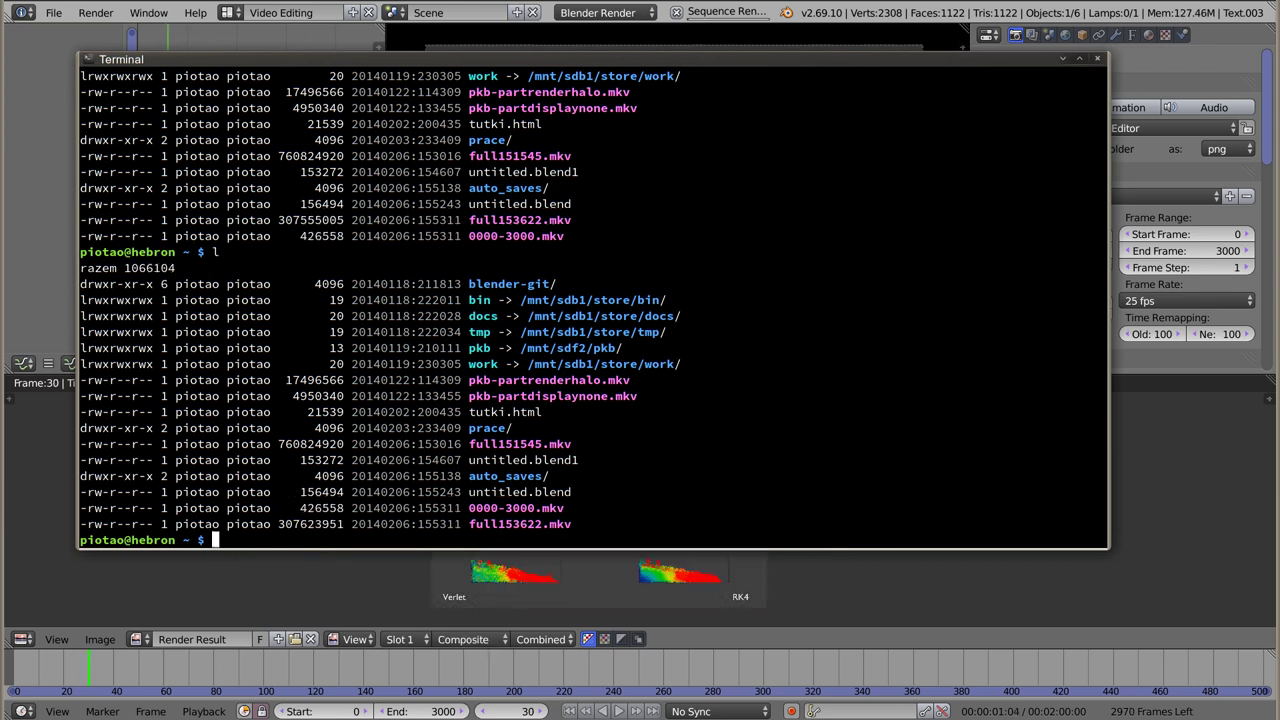
Select the 0000-3000.mkv name and relist the directory to check its file size.
{"action": "left_click_drag", "start_coordinate": [470, 508], "coordinate": [564, 508]}
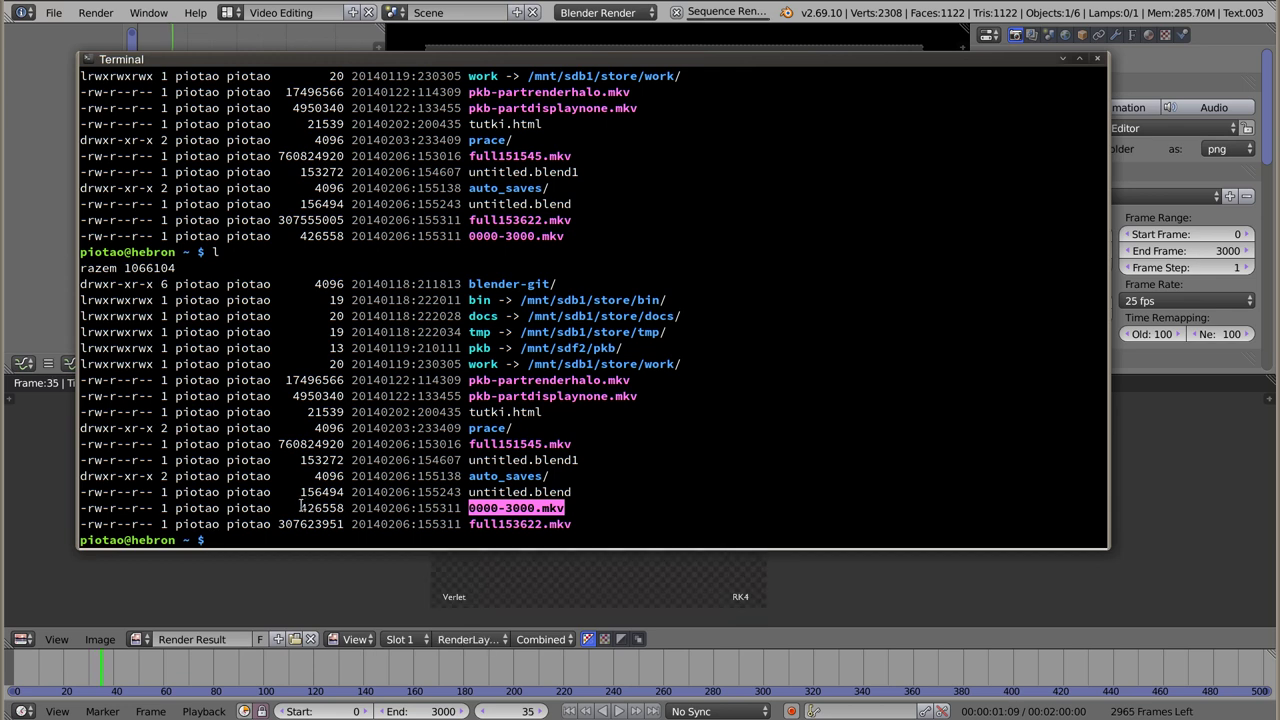
{"action": "key", "text": "l"}
{"action": "key", "text": "Return"}
{"action": "key", "text": "l"}
{"action": "key", "text": "Return"}
{"action": "key", "text": "l"}
{"action": "key", "text": "Return"}
{"action": "key", "text": "l"}
Play 0000-3000.mkv in mplayer, then replay it via the recalled command.
{"action": "key", "text": "Return"}
{"action": "type", "text": "mplayer 0"}
{"action": "key", "text": "Tab"}
{"action": "key", "text": "Return"}
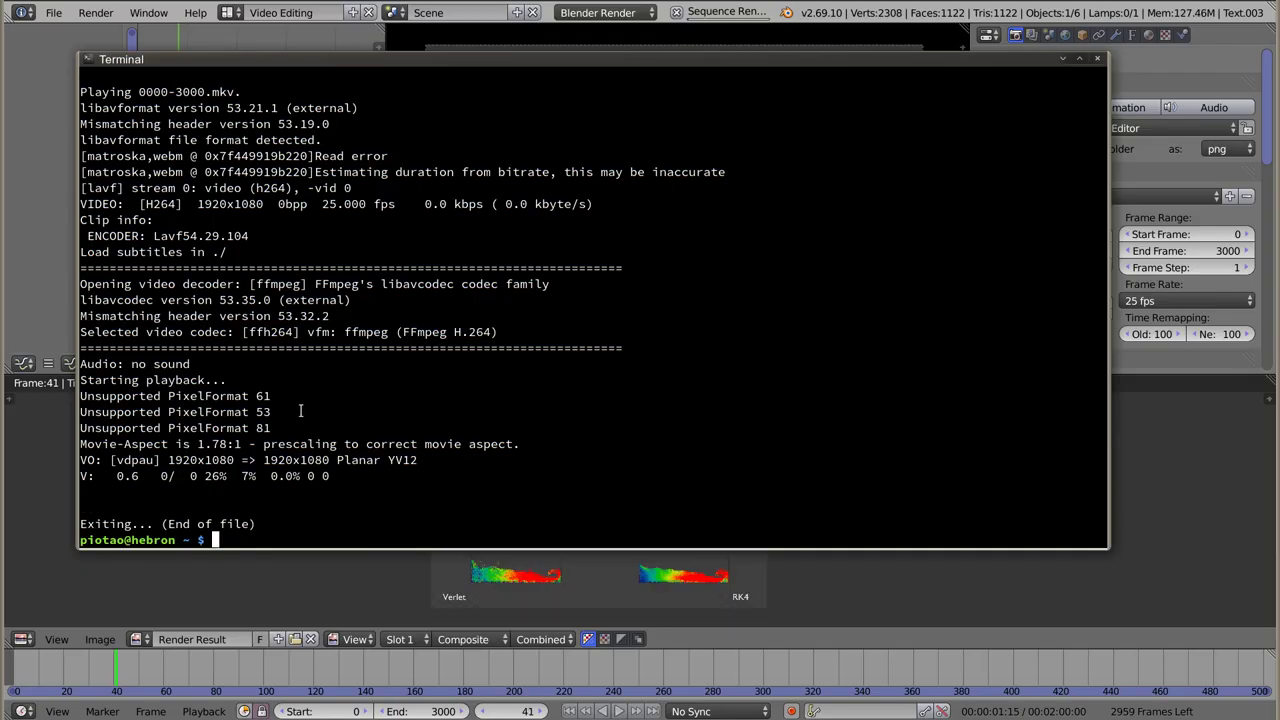
{"action": "key", "text": "Up"}
{"action": "key", "text": "Return"}
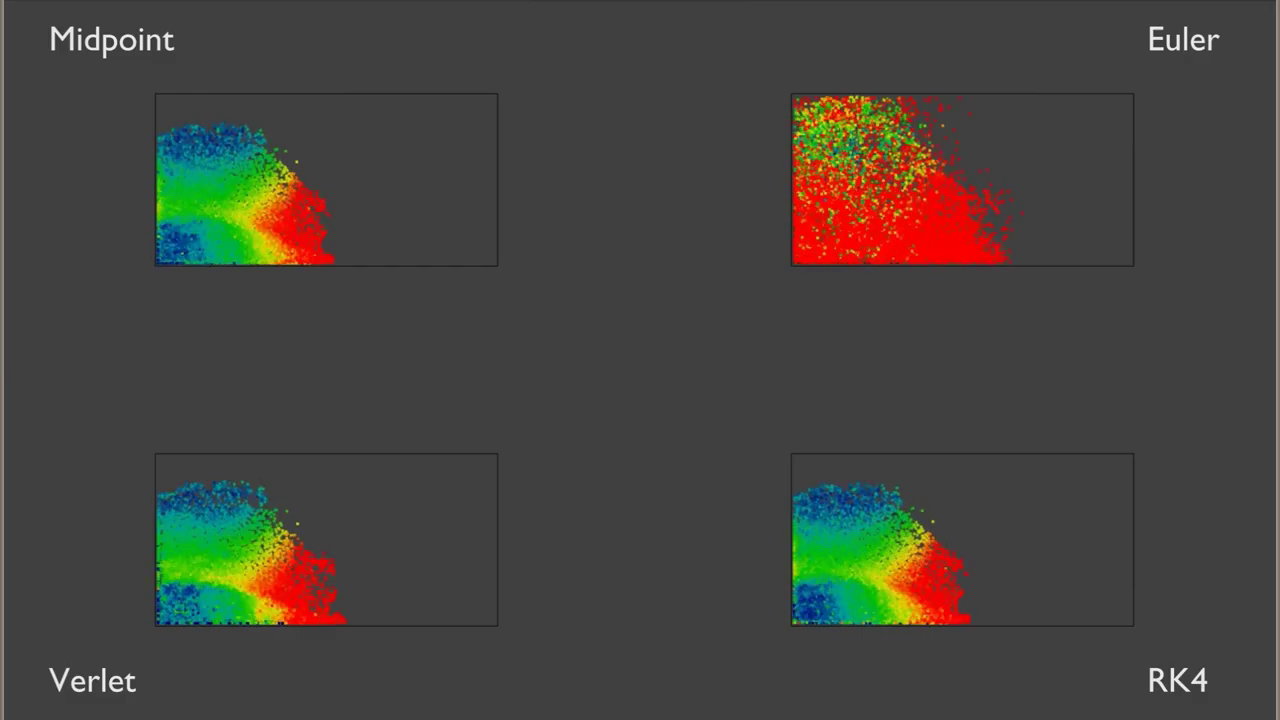